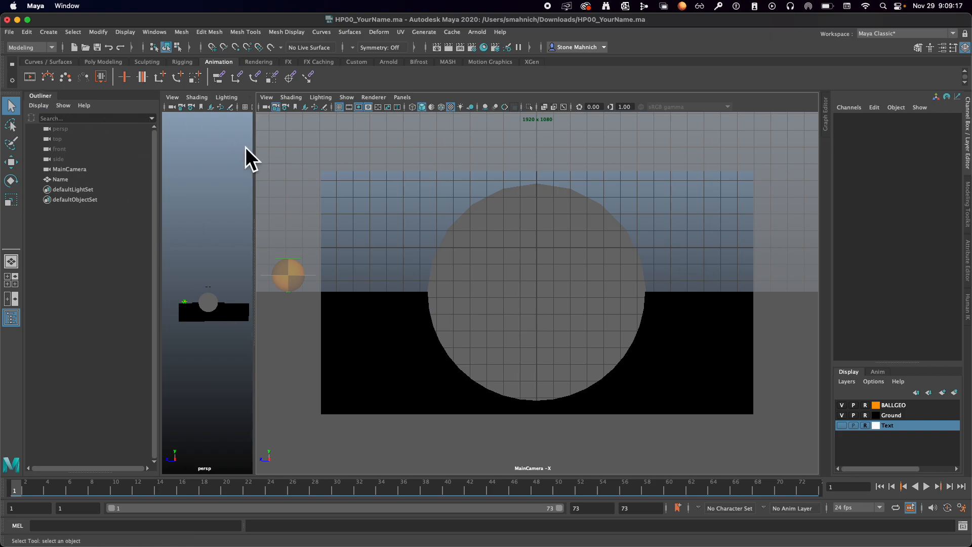
# - Start saving a copy of the scene with the file name HP02_ followed by the surname
pyautogui.click(11, 32)
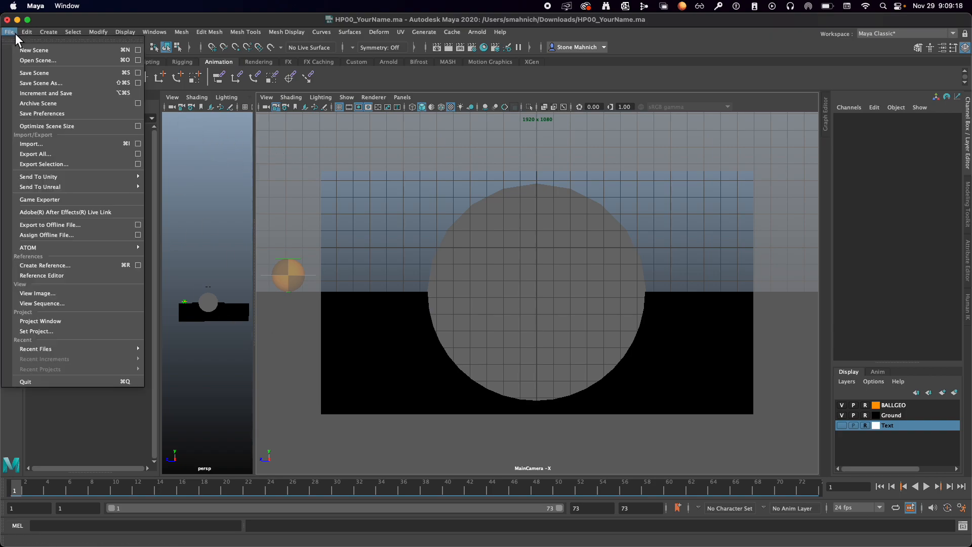
pyautogui.click(74, 83)
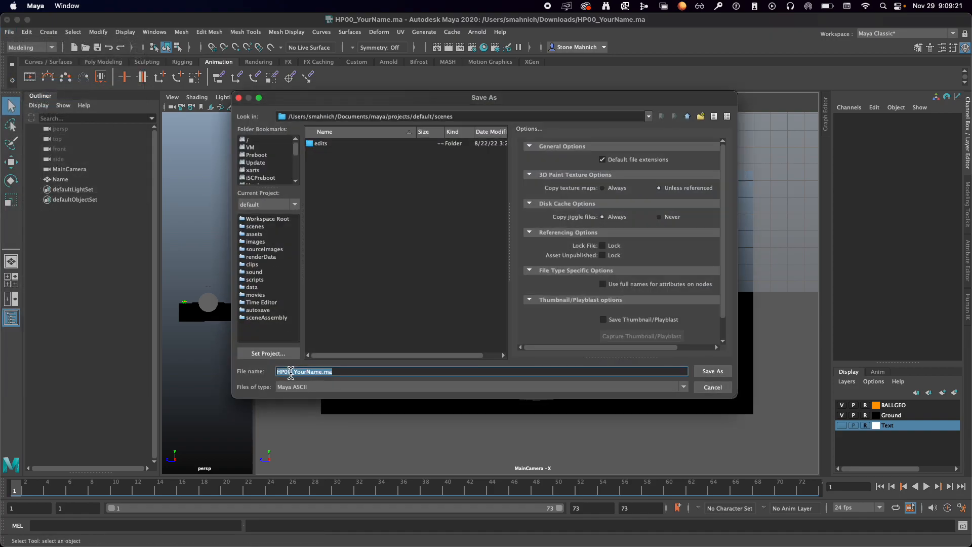
pyautogui.click(290, 372)
pyautogui.write('2')
pyautogui.press('Right')
pyautogui.press('Right')
pyautogui.press('Right')
pyautogui.press('Right')
pyautogui.press('Right')
pyautogui.press('Right')
pyautogui.press('Right')
pyautogui.press('Right')
pyautogui.press('Right')
pyautogui.write('Mahnich')
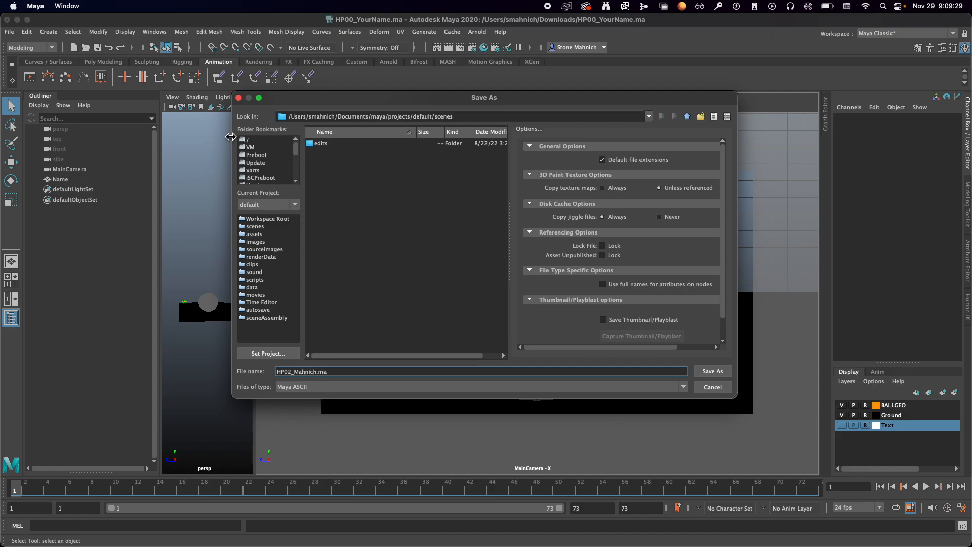
# - Choose the Desktop folder and save the renamed Maya ASCII scene there
pyautogui.scroll(-3, 270, 176)
pyautogui.click(263, 163)
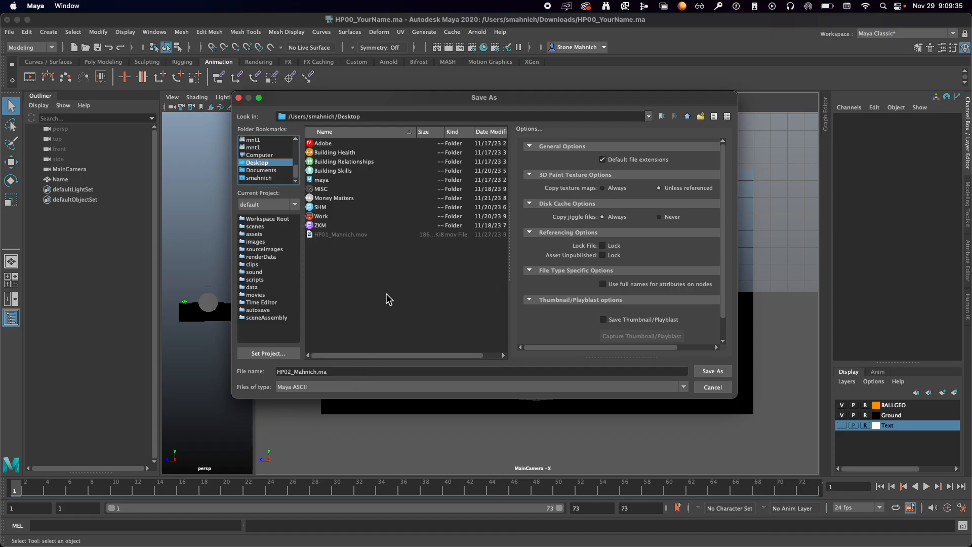
pyautogui.click(711, 374)
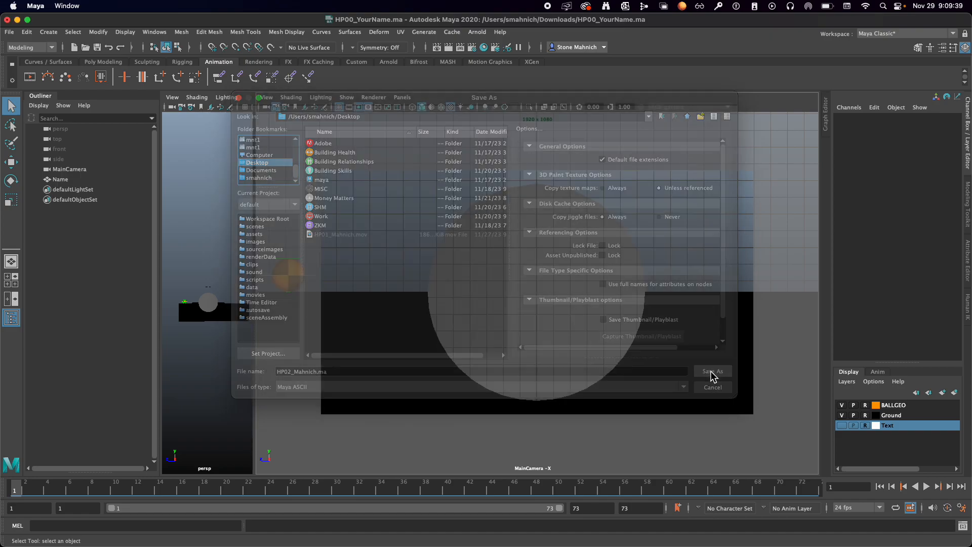
pyautogui.click(458, 302)
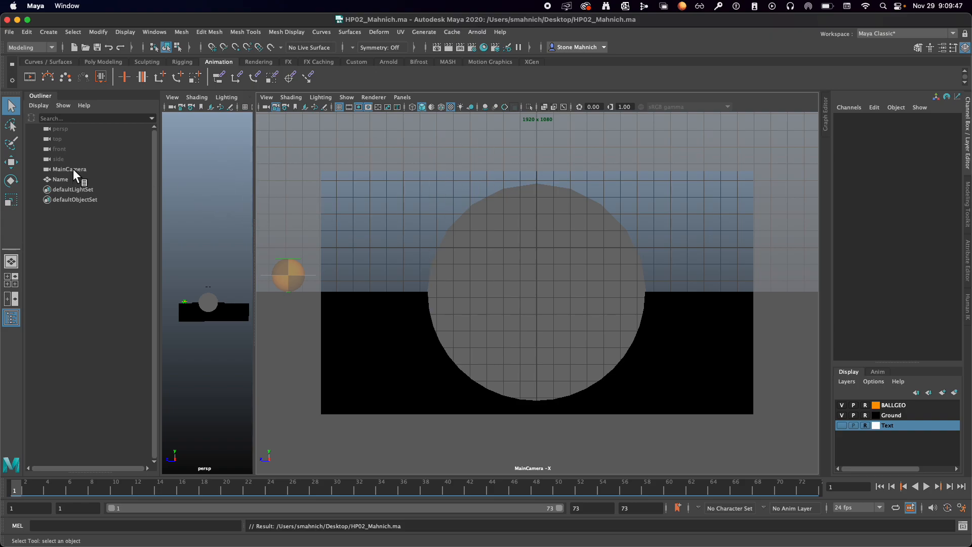
# - Enable Grease Pencil display in the MainCamera viewport
pyautogui.click(346, 97)
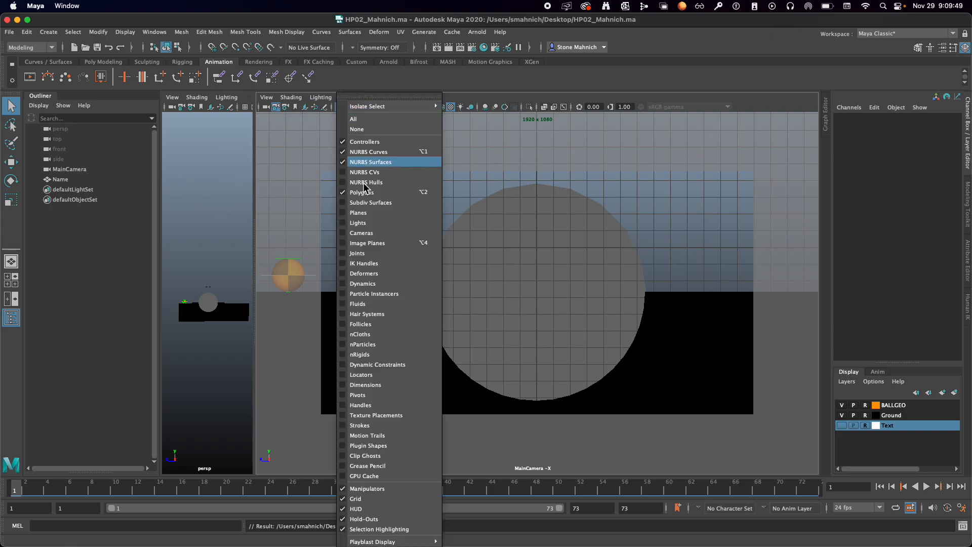
pyautogui.click(373, 466)
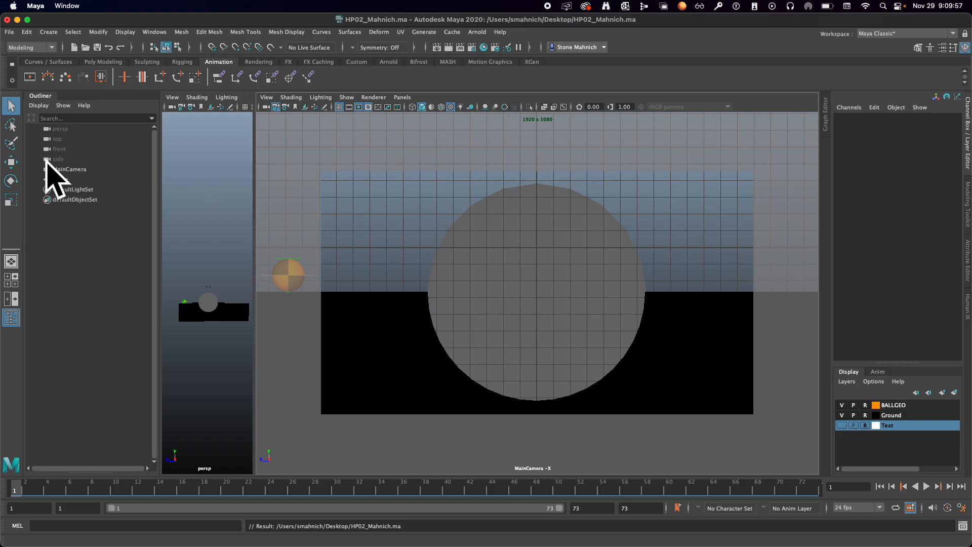
pyautogui.click(12, 318)
pyautogui.click(12, 319)
pyautogui.click(12, 319)
pyautogui.click(12, 319)
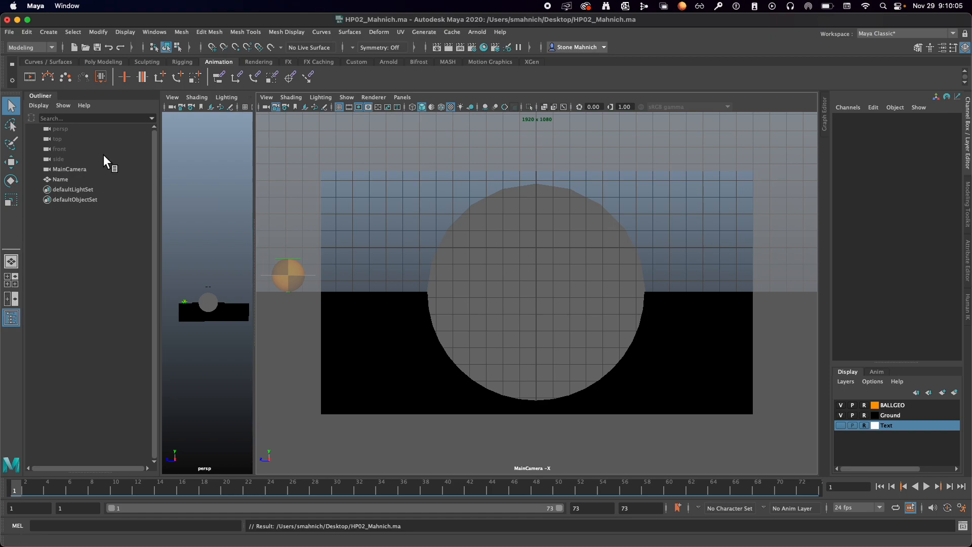
# - Duplicate MainCamera, rename the copy REF and select it
pyautogui.click(70, 169)
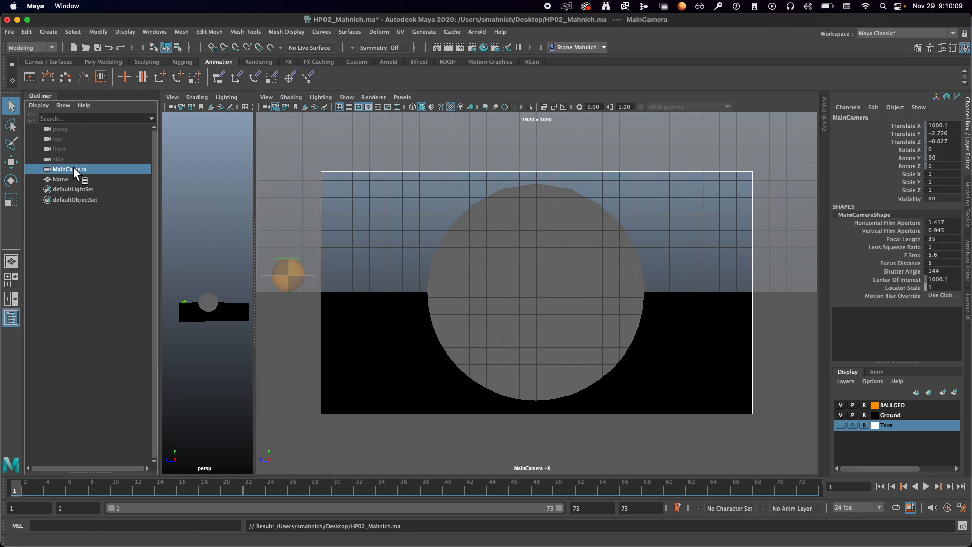
pyautogui.press('super+d')
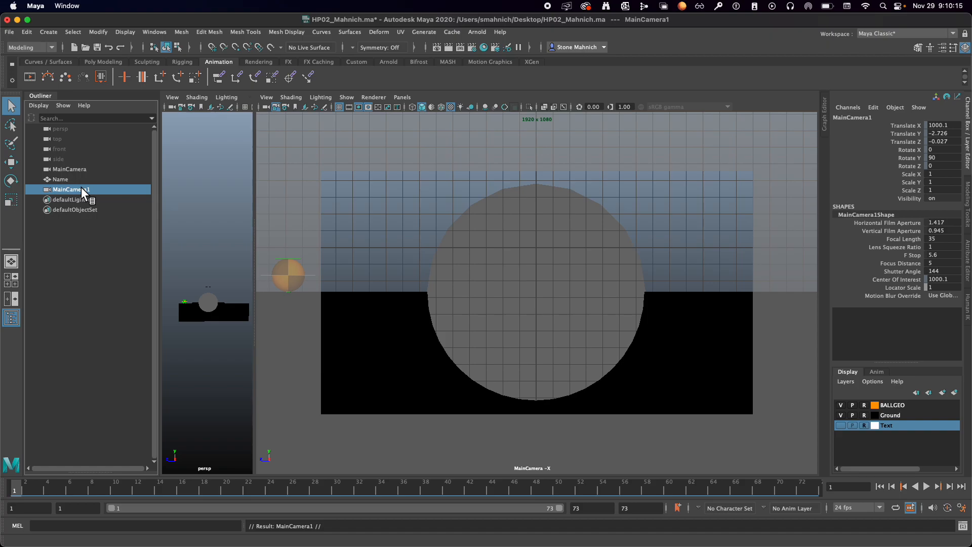
pyautogui.doubleClick(81, 189)
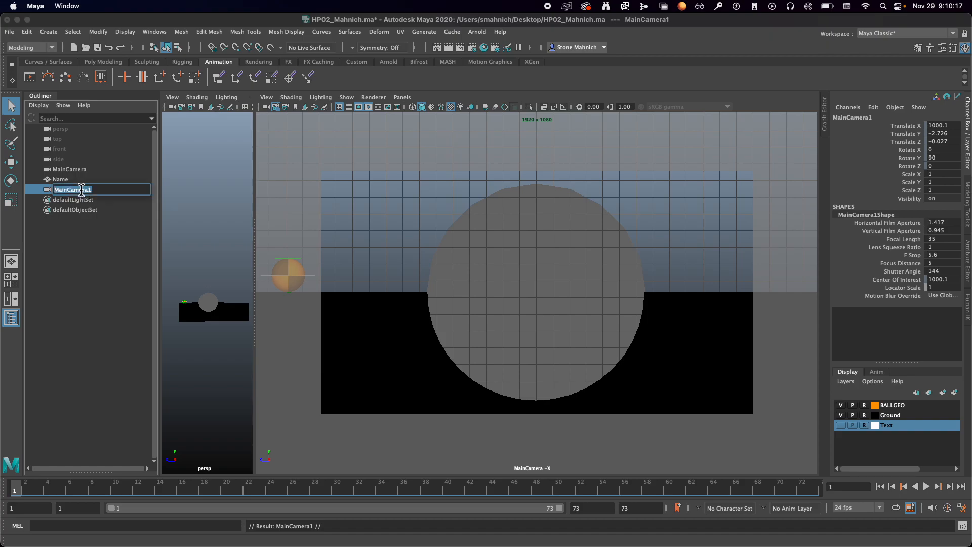
pyautogui.press('BackSpace')
pyautogui.click(107, 269)
pyautogui.click(67, 188)
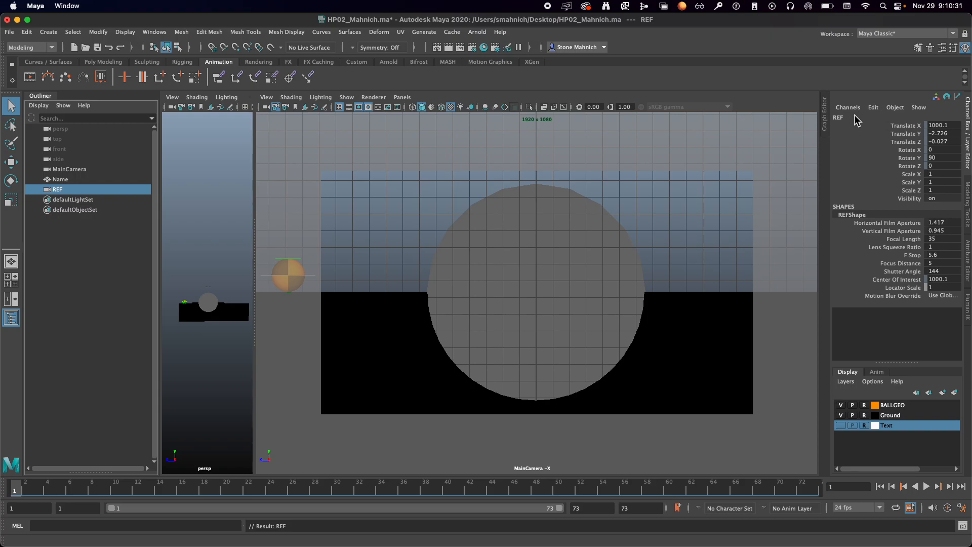
# - Create an image plane for the REF camera through the Environment attributes of REFShape
pyautogui.click(968, 249)
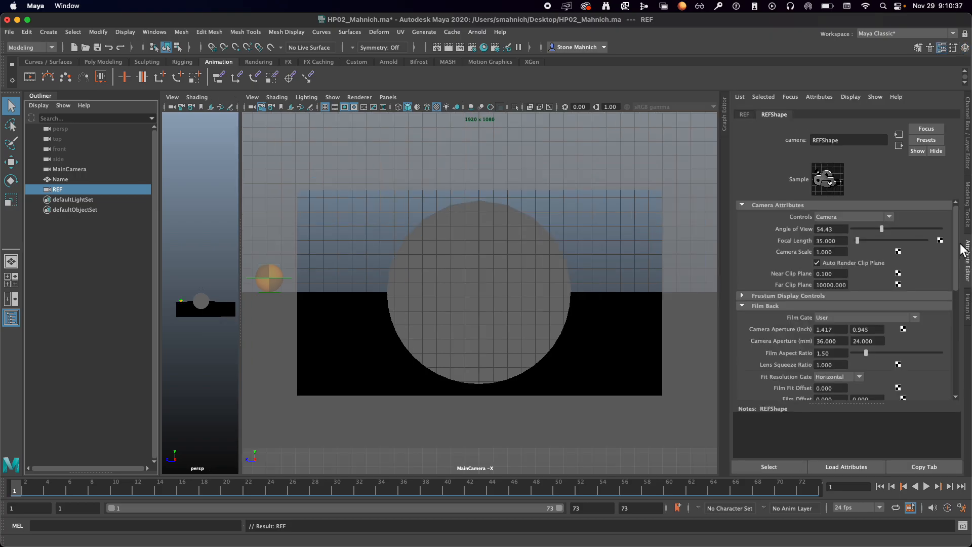
pyautogui.click(745, 114)
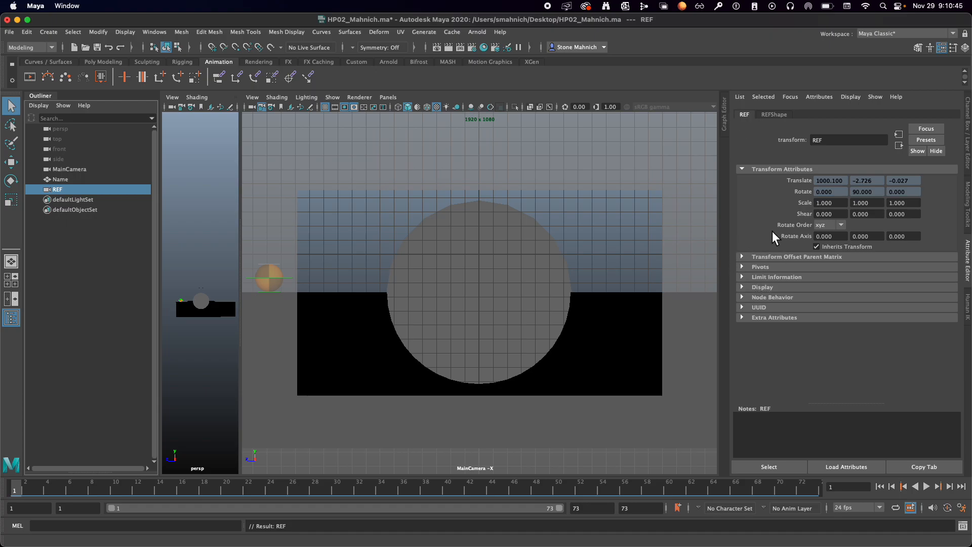
pyautogui.click(774, 114)
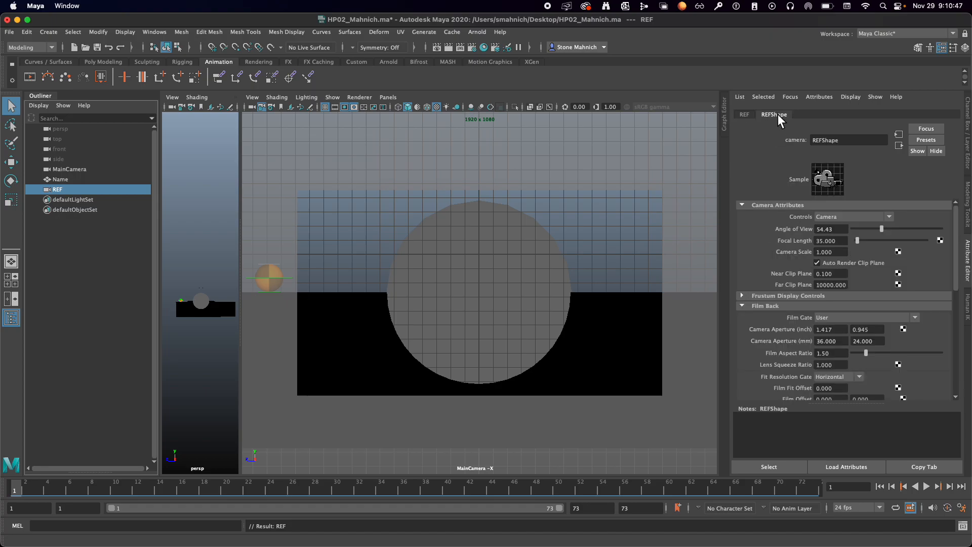
pyautogui.scroll(-10, 764, 220)
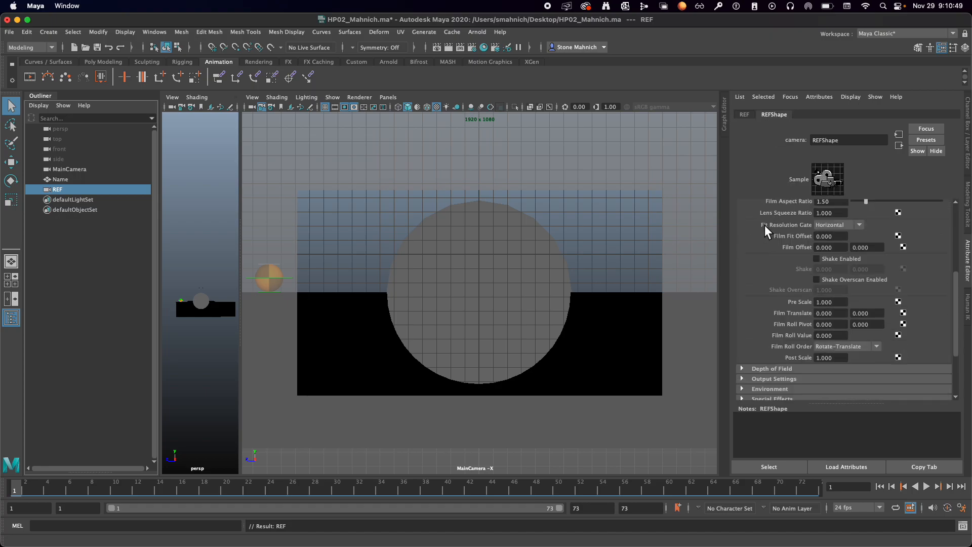
pyautogui.scroll(10, 766, 231)
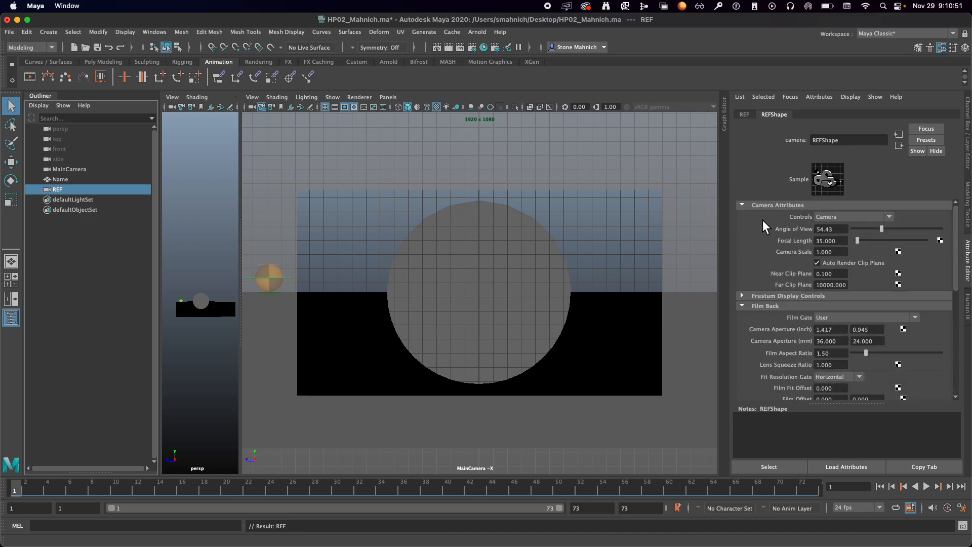
pyautogui.click(742, 205)
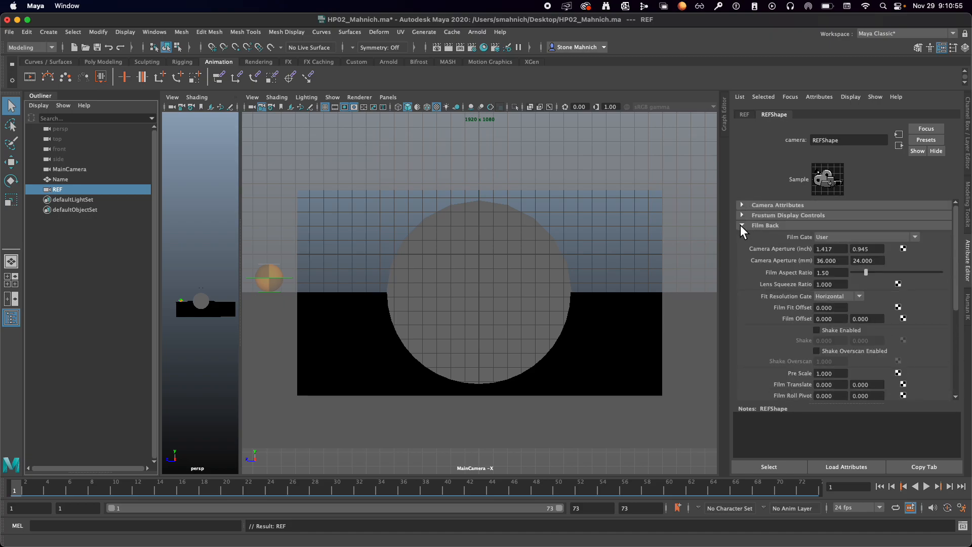
pyautogui.click(742, 226)
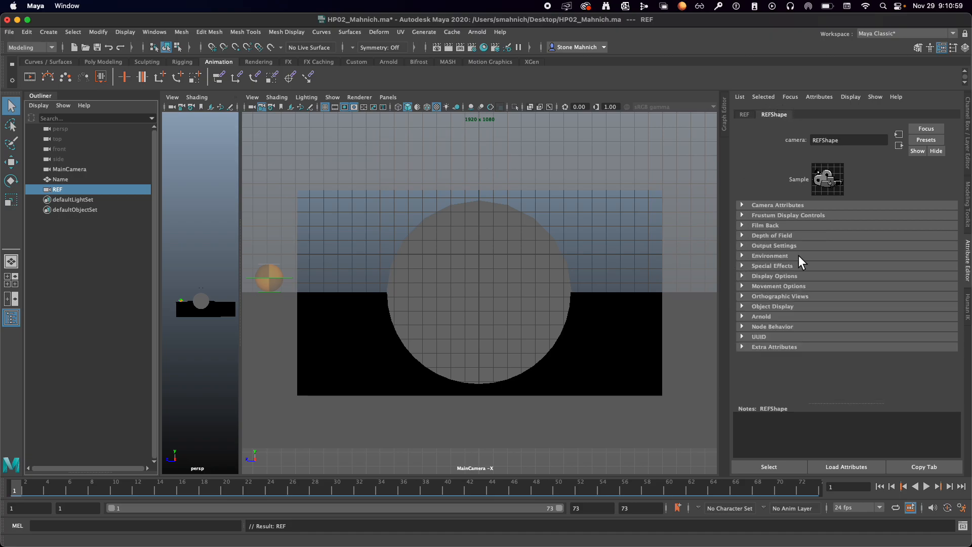
pyautogui.click(741, 256)
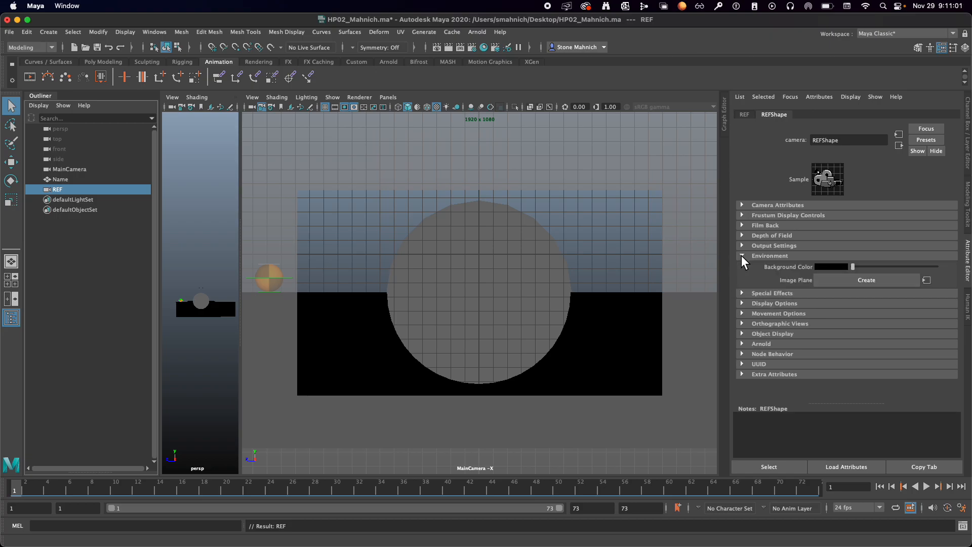
pyautogui.click(888, 284)
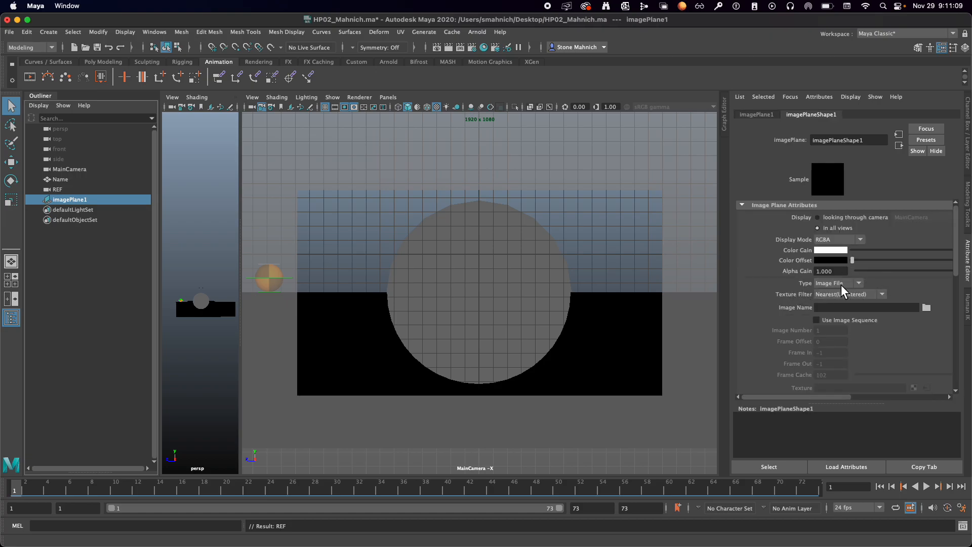
# - Set the image plane type to Movie and load the HP01 .mov file from the Desktop
pyautogui.click(831, 282)
pyautogui.click(844, 314)
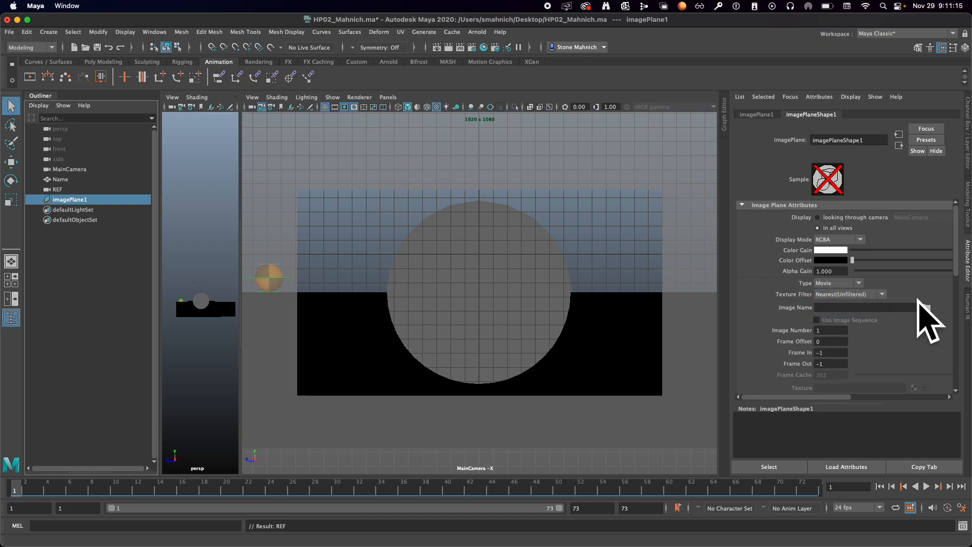
pyautogui.click(925, 307)
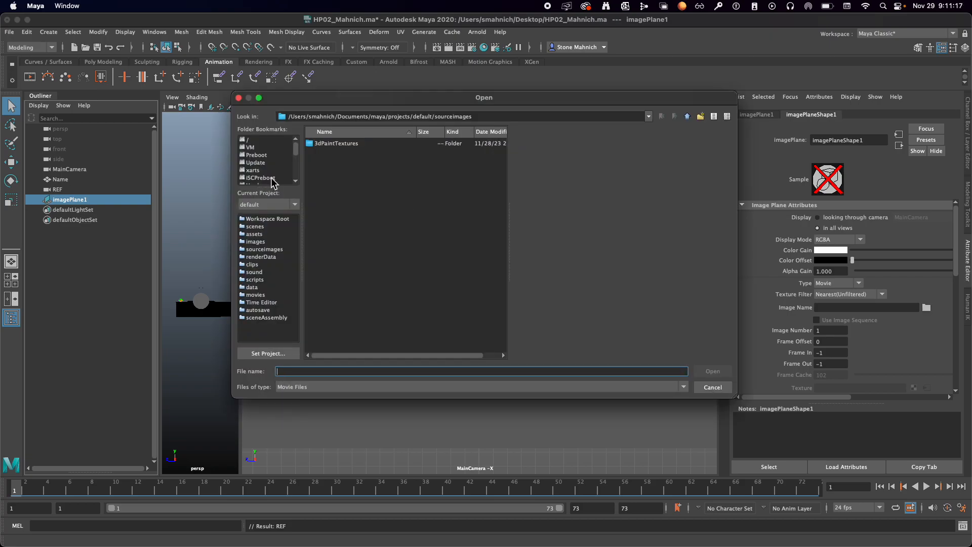
pyautogui.scroll(-5, 261, 167)
pyautogui.click(260, 163)
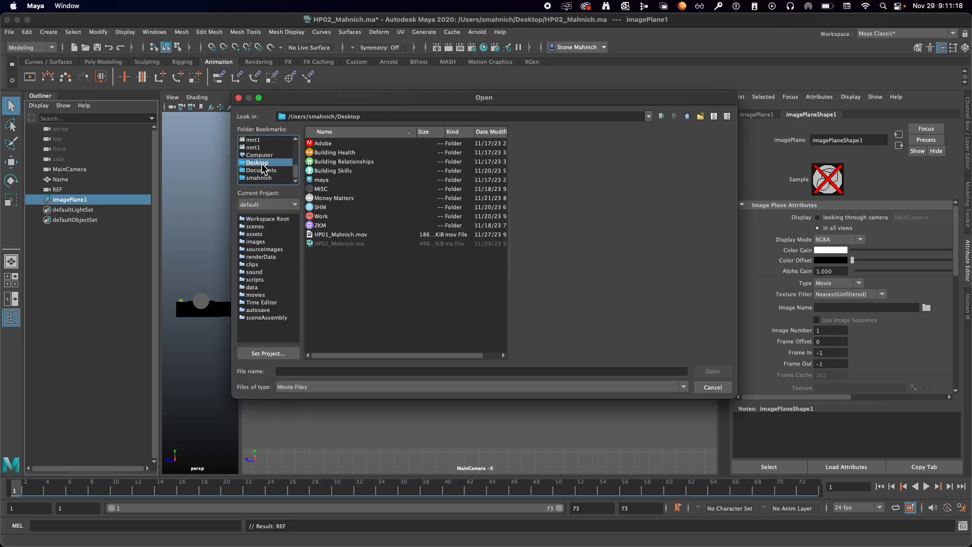
pyautogui.click(338, 236)
pyautogui.click(712, 371)
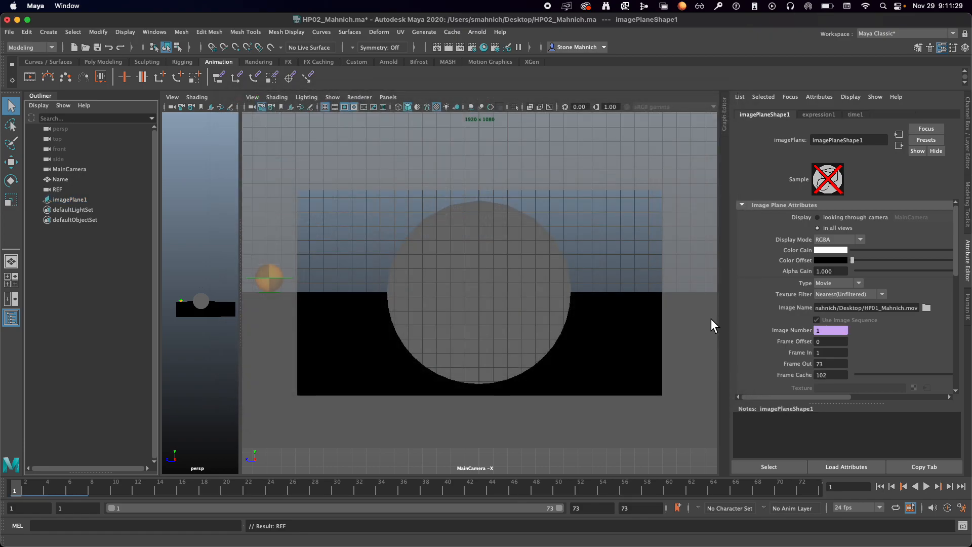
# - Turn on the display of image planes in the MainCamera viewport
pyautogui.click(333, 98)
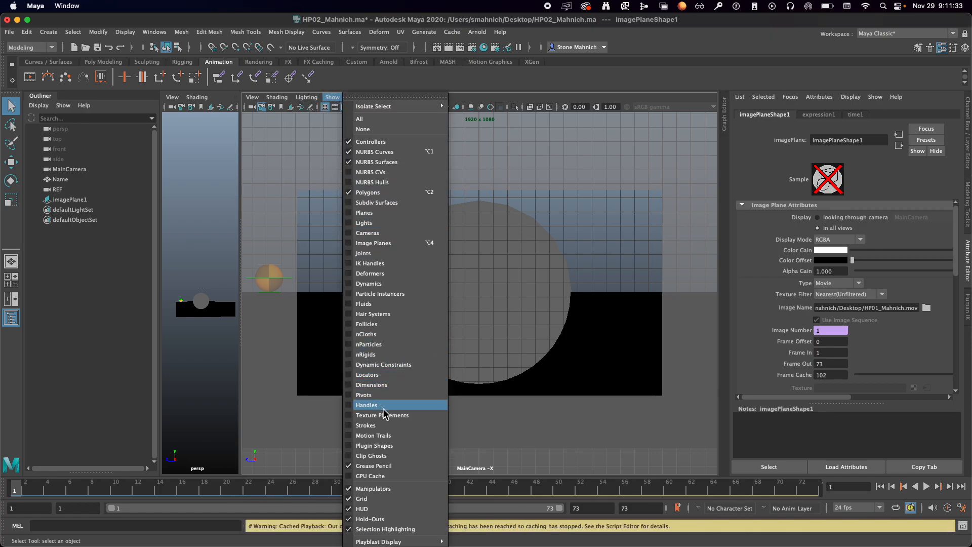
pyautogui.click(391, 243)
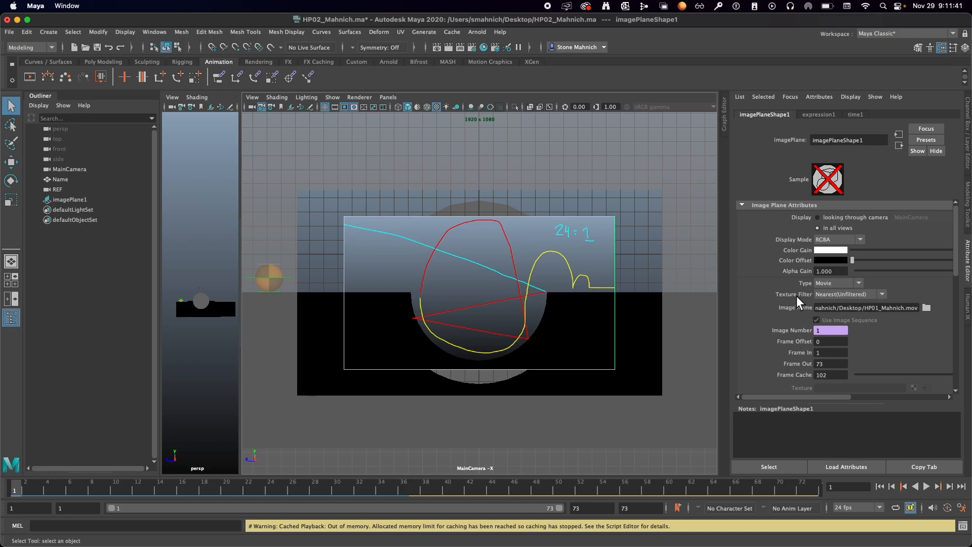
# - Widen the attribute display and lower the image plane's Alpha Gain to 0.326
pyautogui.scroll(-3, 777, 299)
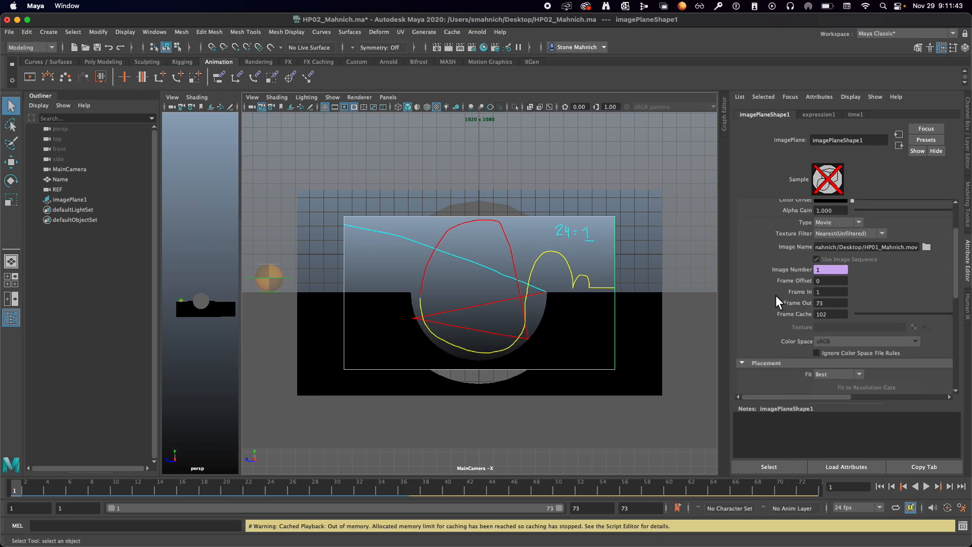
pyautogui.scroll(-4, 766, 302)
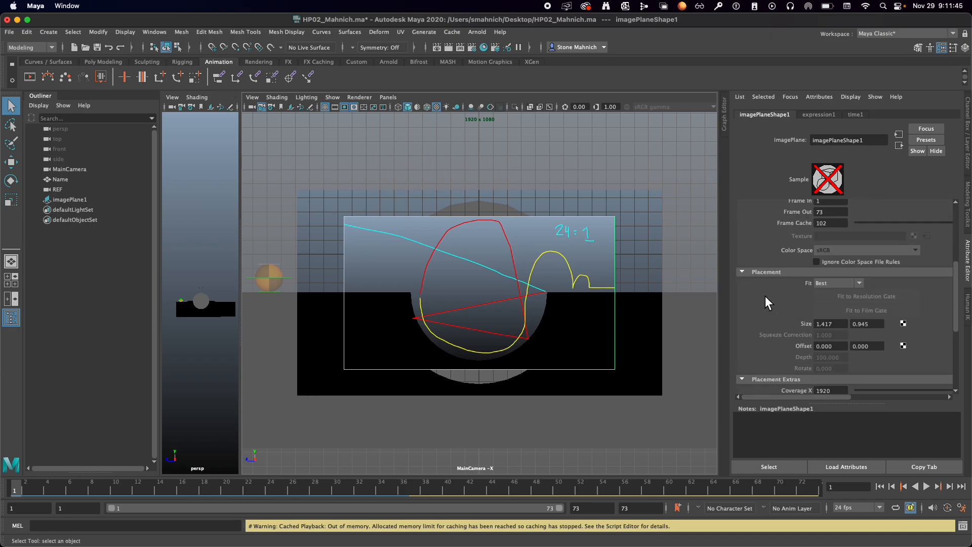
pyautogui.scroll(7, 766, 302)
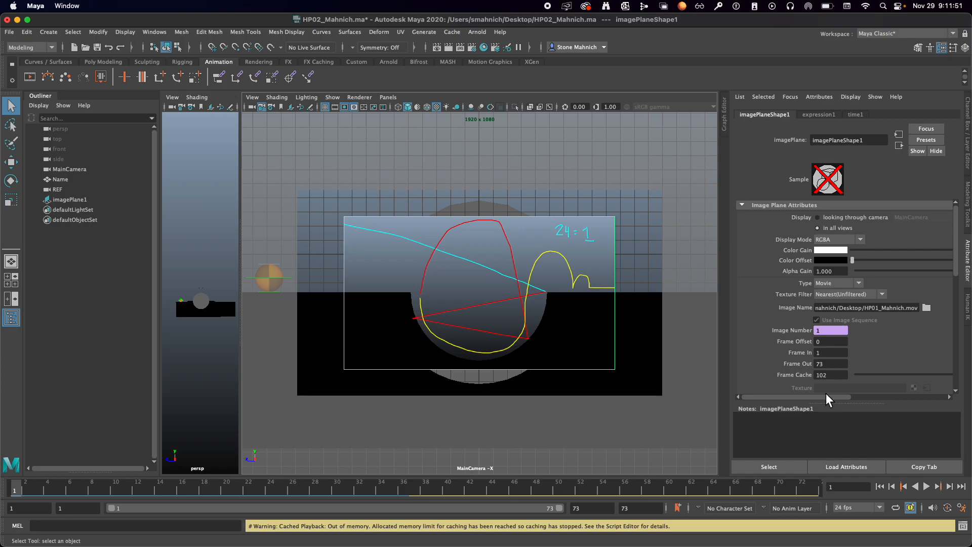
pyautogui.moveTo(836, 396); pyautogui.dragTo(969, 396)
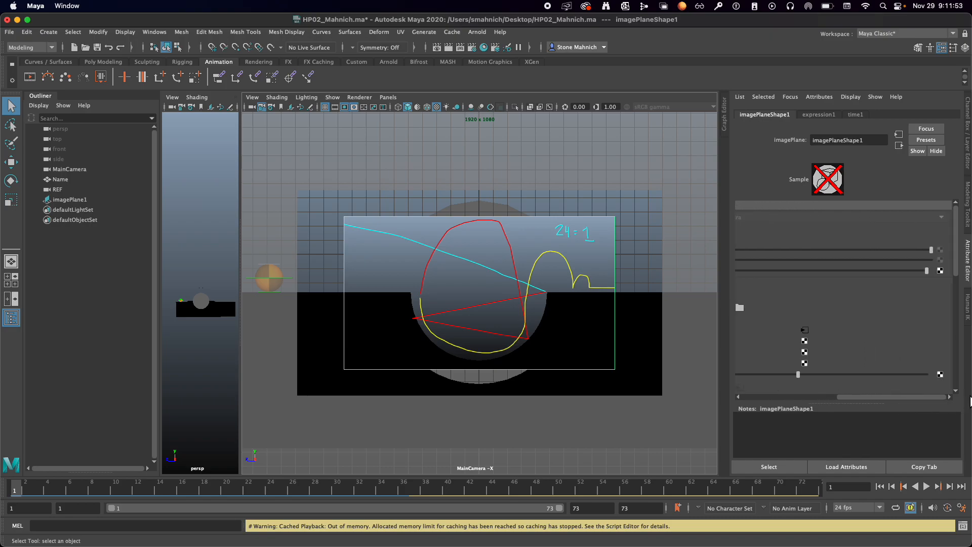
pyautogui.moveTo(926, 271); pyautogui.dragTo(807, 275)
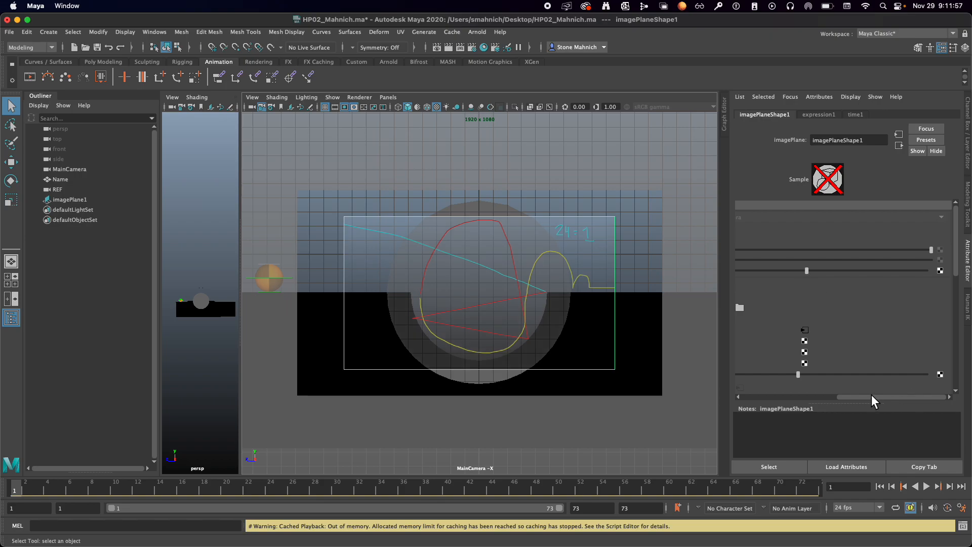
pyautogui.moveTo(871, 397); pyautogui.dragTo(738, 396)
pyautogui.moveTo(729, 249); pyautogui.dragTo(487, 249)
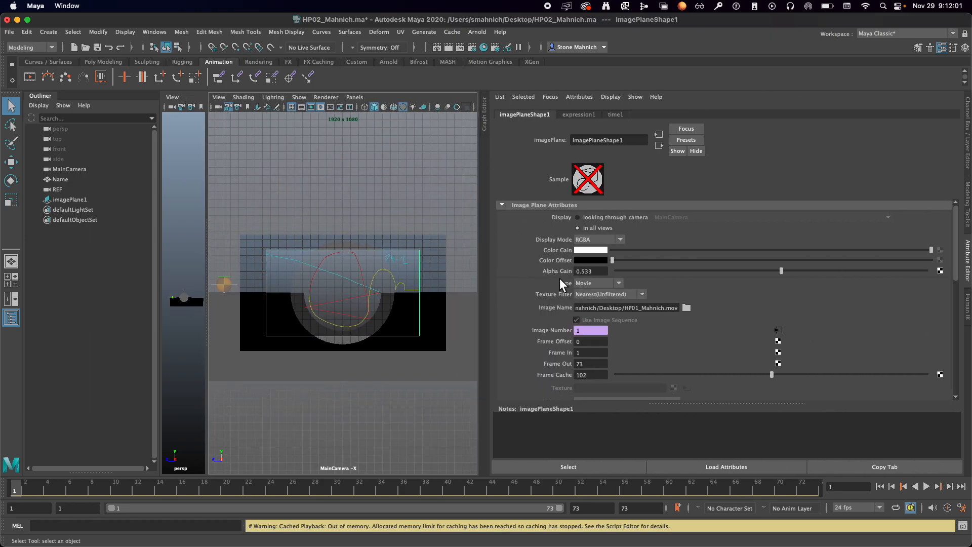
pyautogui.moveTo(779, 270); pyautogui.dragTo(716, 268)
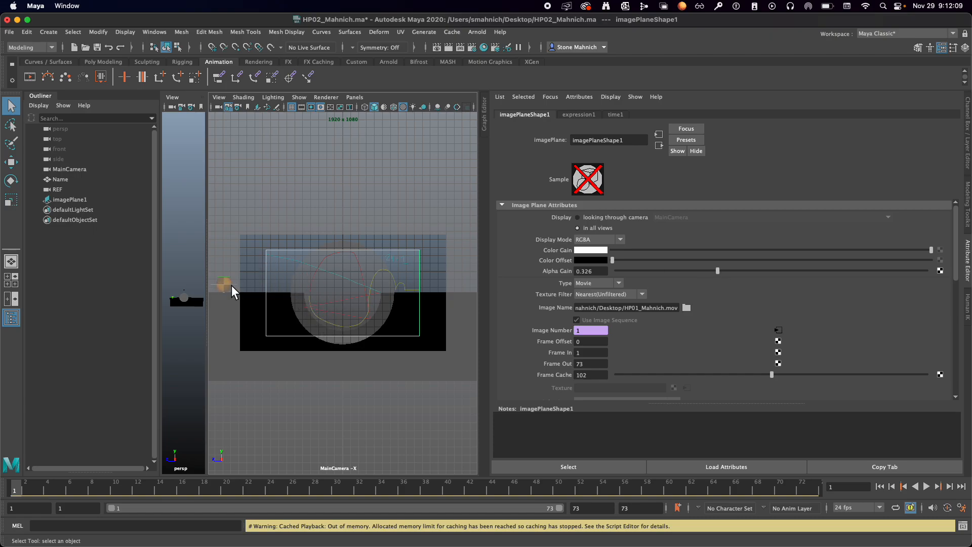
# - Set the image plane's Alpha Gain to 0.5 and widen the MainCamera viewport
pyautogui.moveTo(703, 270); pyautogui.dragTo(759, 272)
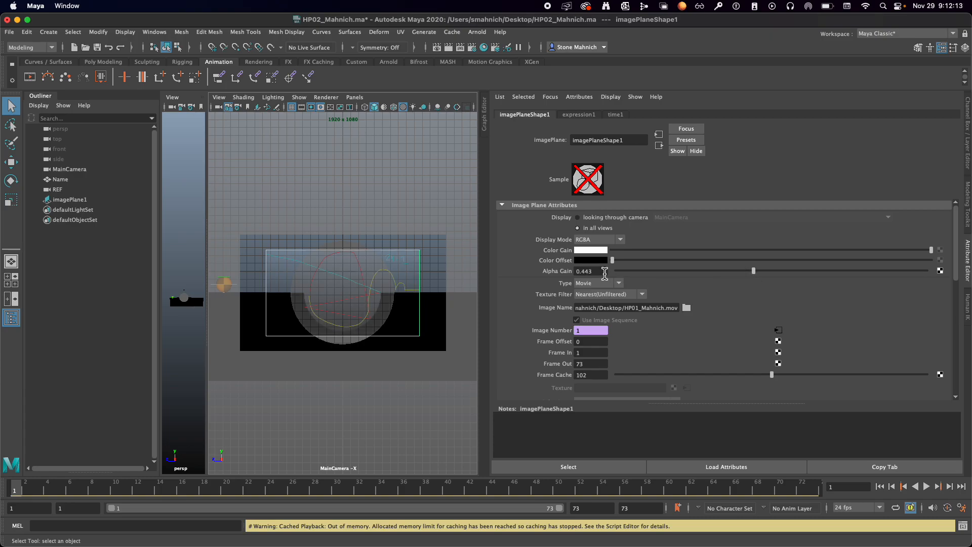
pyautogui.write('0.5')
pyautogui.press('Return')
pyautogui.moveTo(489, 239); pyautogui.dragTo(729, 239)
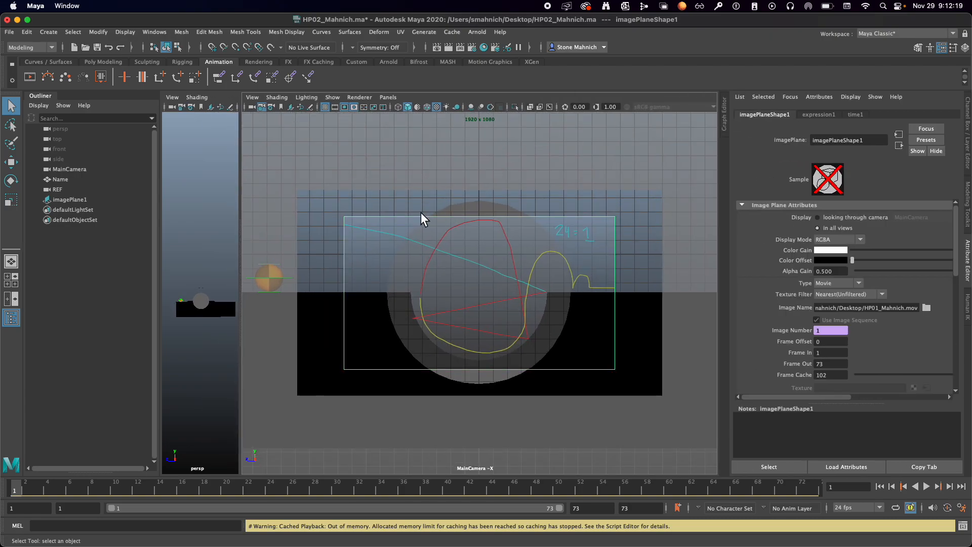
# - Select the REF camera, widen the perspective viewport and examine the scene there to locate the camera
pyautogui.moveTo(59, 189); pyautogui.dragTo(60, 189)
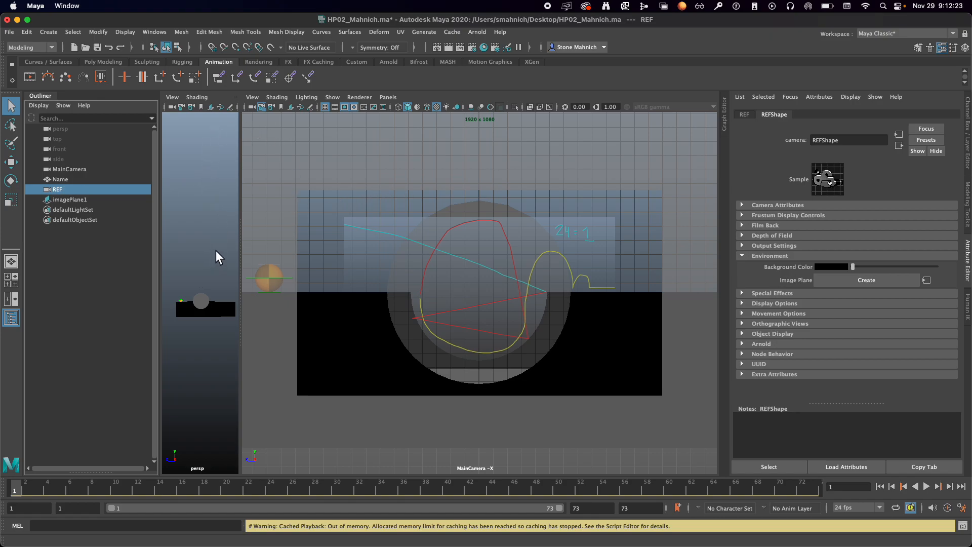
pyautogui.press('w')
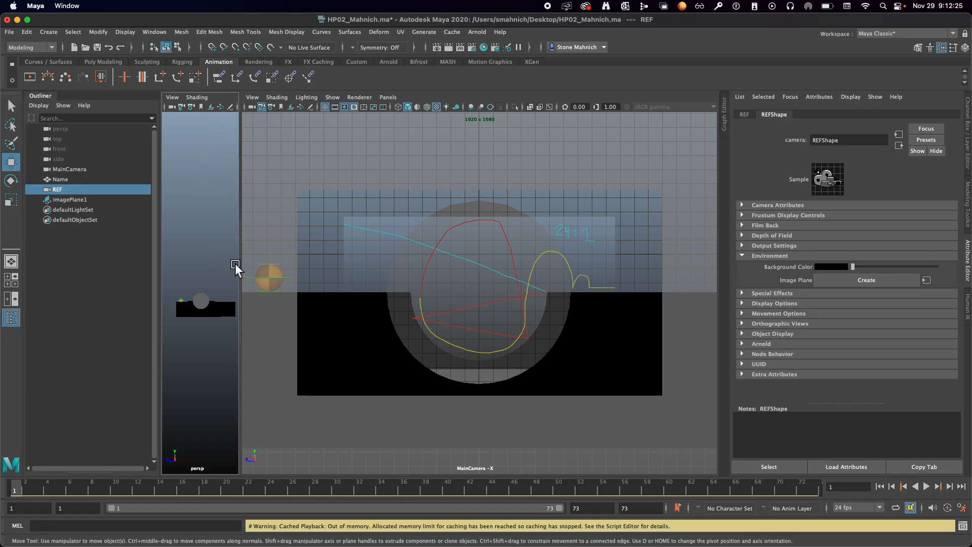
pyautogui.moveTo(239, 259); pyautogui.dragTo(483, 256)
pyautogui.keyDown('alt'); pyautogui.moveTo(288, 263); pyautogui.dragTo(335, 212); pyautogui.keyUp('alt')
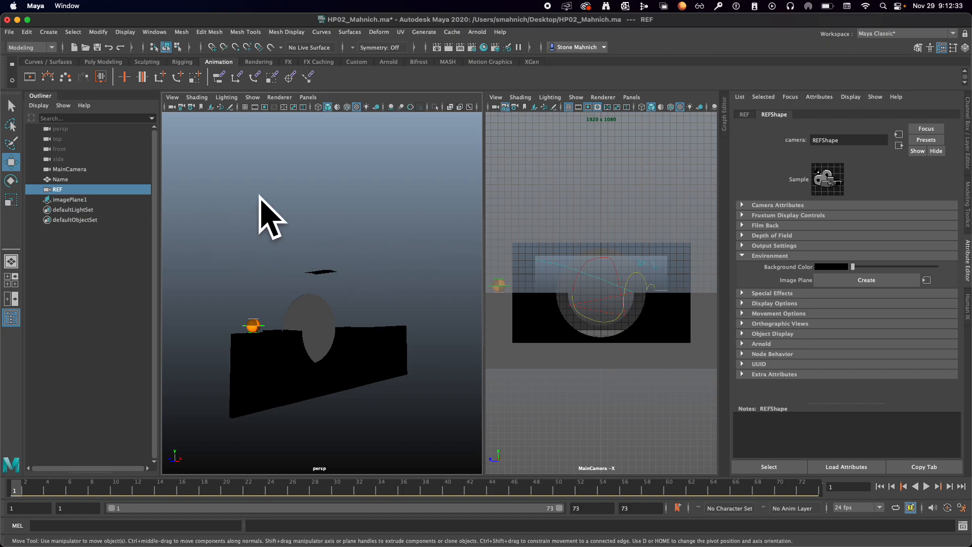
pyautogui.click(252, 97)
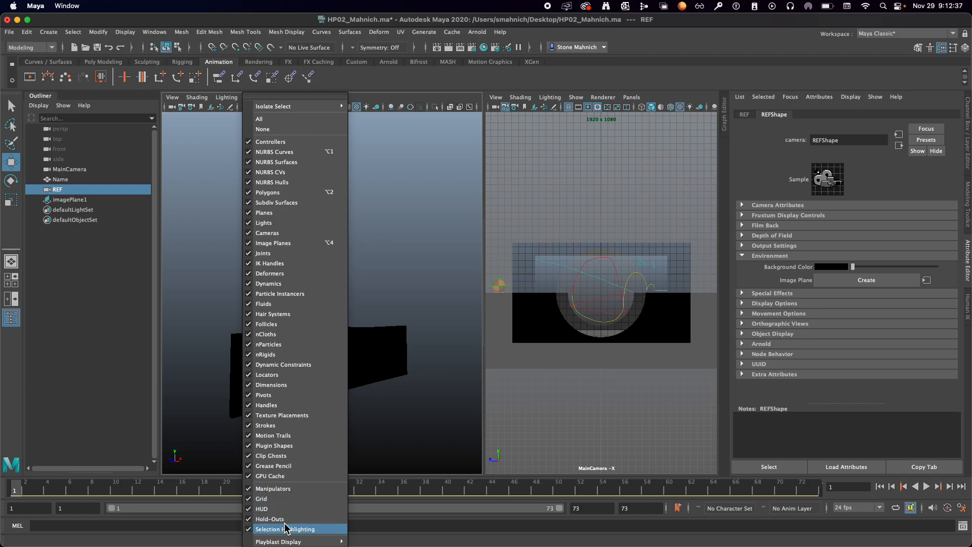
pyautogui.click(198, 226)
pyautogui.scroll(3, 283, 249)
pyautogui.scroll(-5, 284, 253)
pyautogui.scroll(-4, 285, 256)
pyautogui.keyDown('alt'); pyautogui.moveTo(321, 276); pyautogui.dragTo(408, 281); pyautogui.keyUp('alt')
pyautogui.click(60, 169)
pyautogui.click(66, 187)
pyautogui.scroll(5, 395, 291)
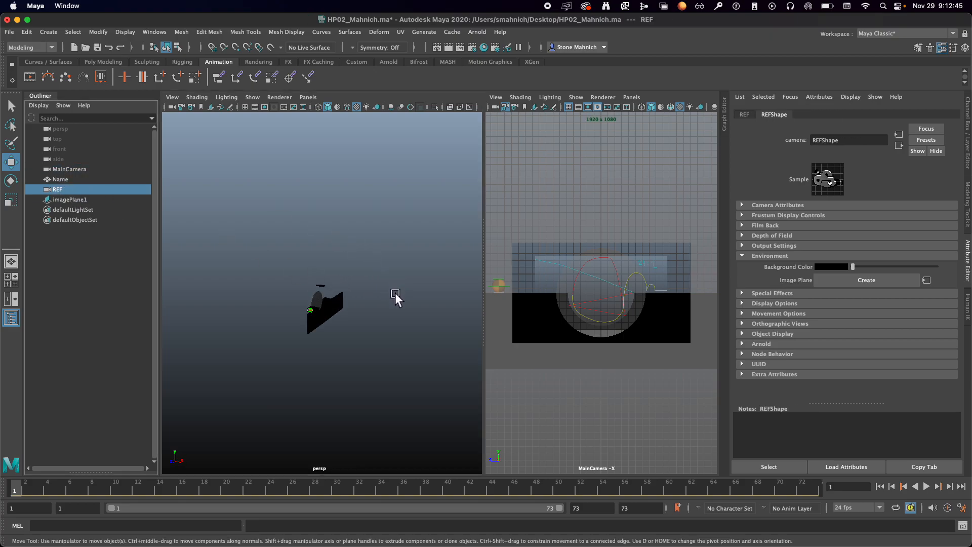
# - Look through the REF camera in the perspective viewport and select the image plane in the MainCamera view
pyautogui.click(308, 97)
pyautogui.moveTo(348, 121)
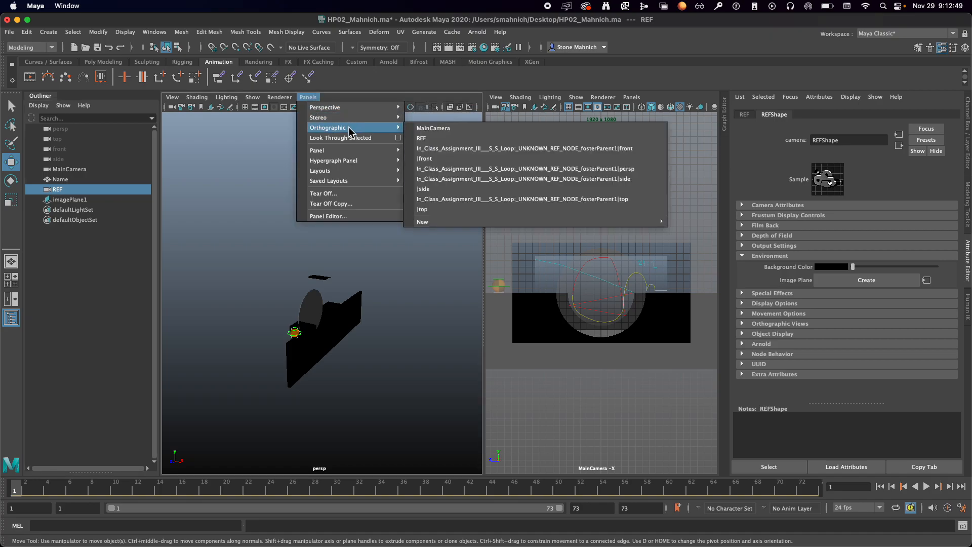
pyautogui.click(444, 137)
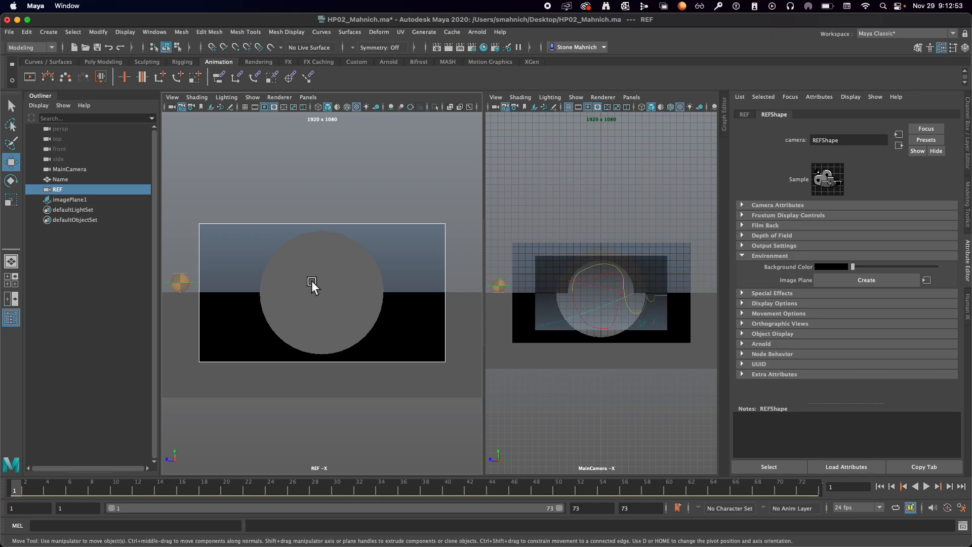
pyautogui.click(394, 264)
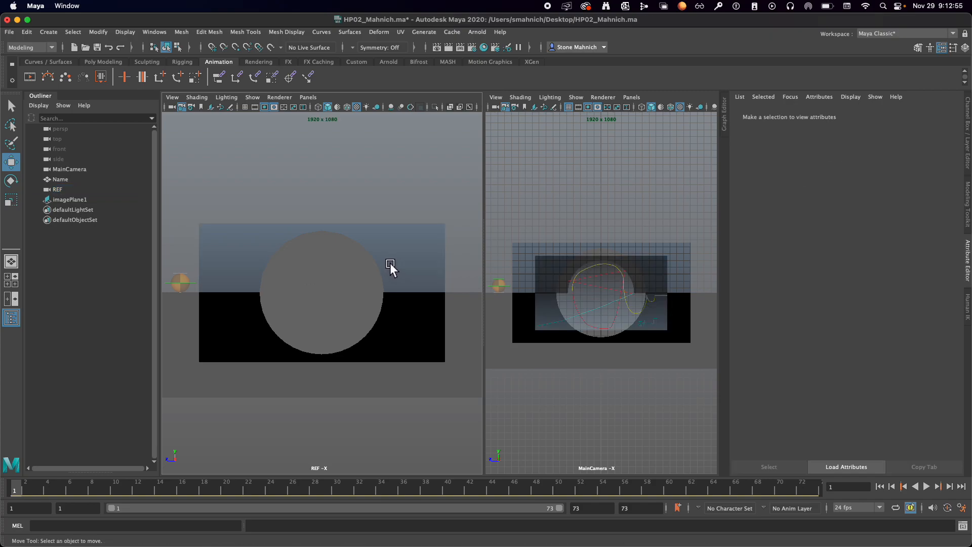
pyautogui.click(542, 259)
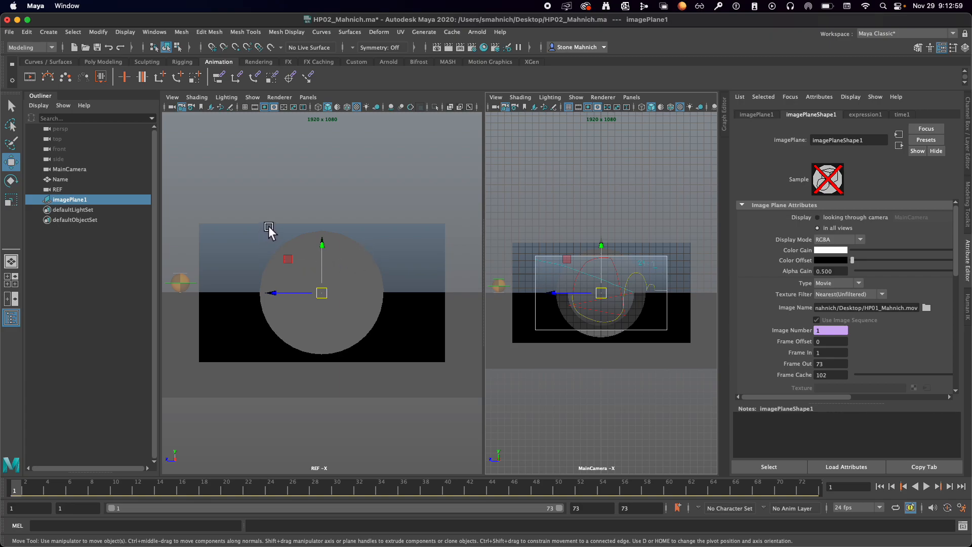
# - Switch the REF viewport back to the persp camera and turn on the display of image planes in it
pyautogui.click(308, 97)
pyautogui.moveTo(362, 107)
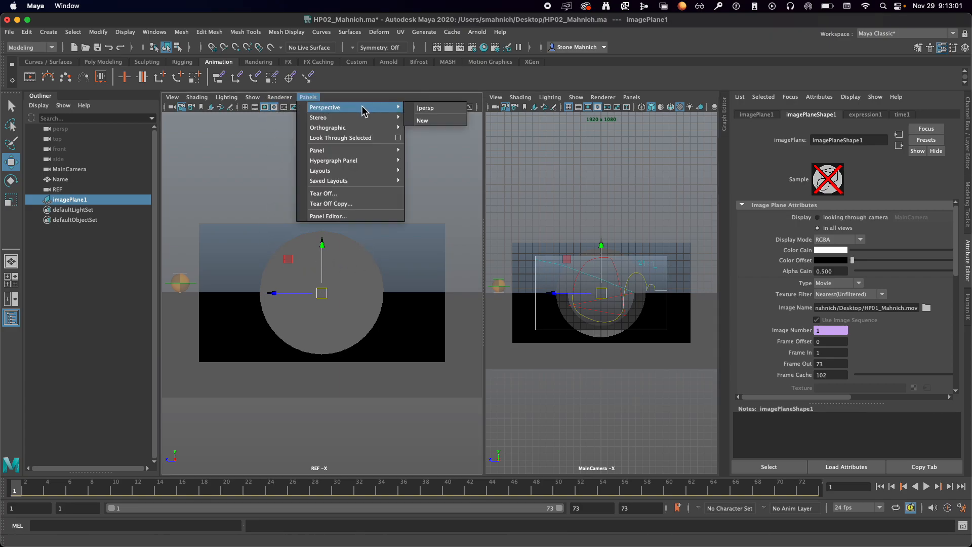
pyautogui.click(443, 113)
pyautogui.keyDown('alt'); pyautogui.moveTo(307, 237); pyautogui.dragTo(287, 195); pyautogui.keyUp('alt')
pyautogui.click(251, 97)
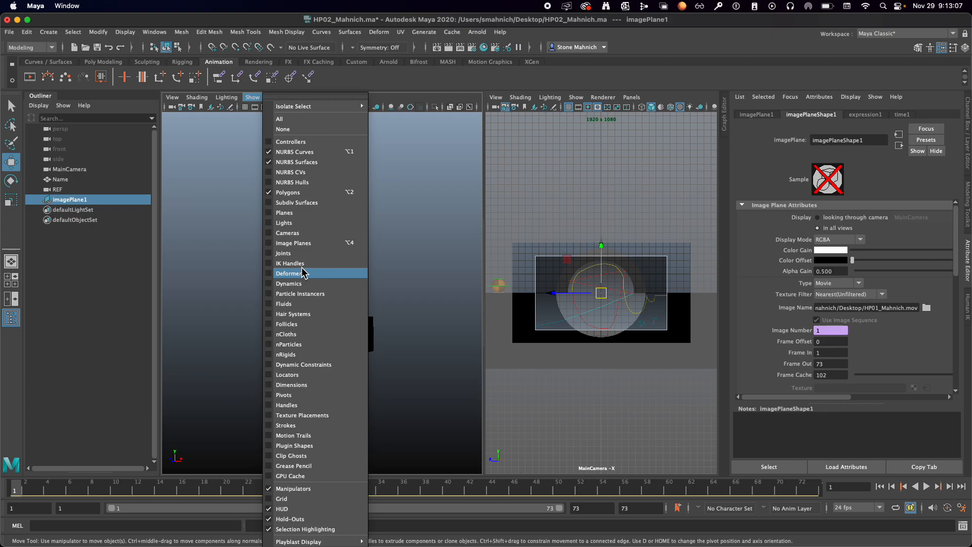
pyautogui.click(302, 243)
pyautogui.keyDown('alt'); pyautogui.moveTo(282, 269); pyautogui.dragTo(314, 284); pyautogui.keyUp('alt')
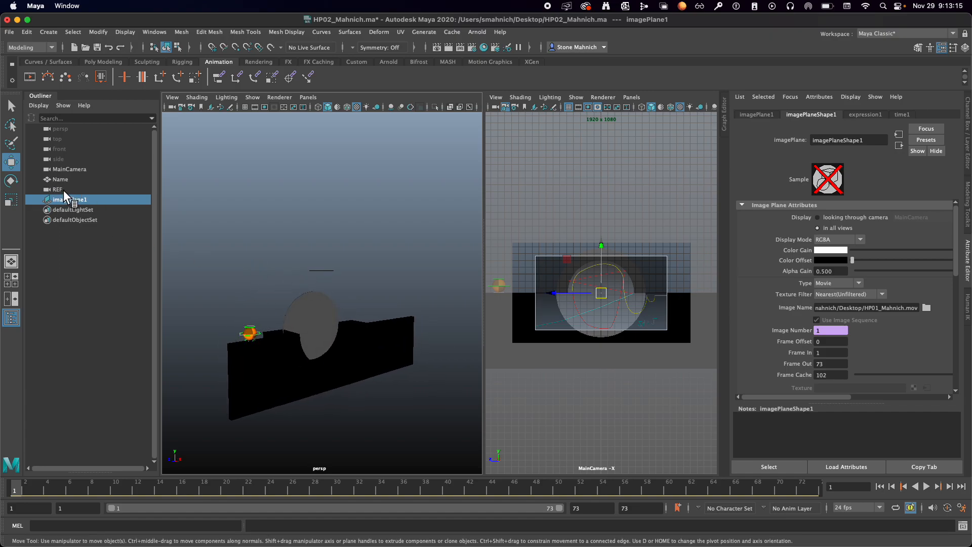
# - Try to move the image plane in the MainCamera view, undo the move and deselect the plane
pyautogui.moveTo(567, 259)
pyautogui.mouseDown()
pyautogui.moveTo(527, 253)
pyautogui.moveTo(566, 254)
pyautogui.mouseUp()
pyautogui.press('super+z')
pyautogui.press('super+z')
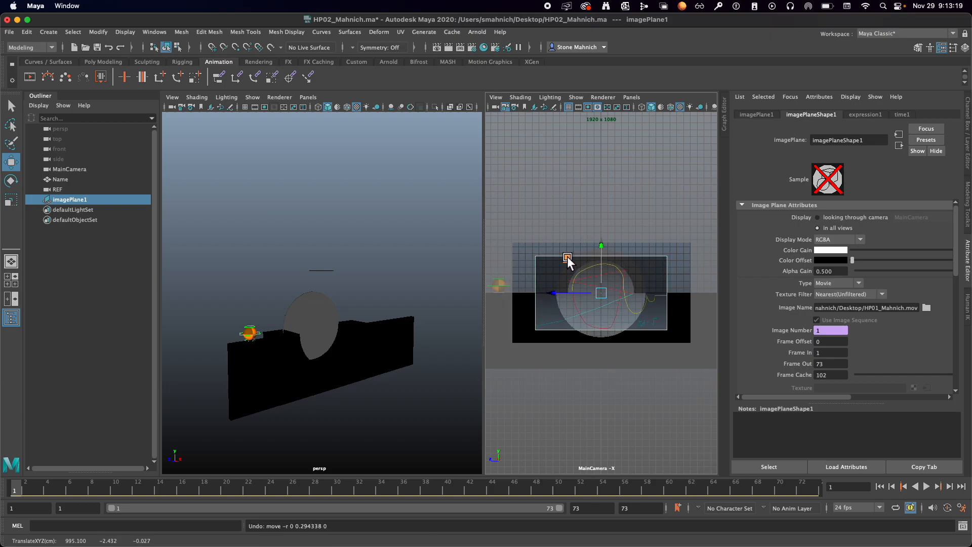
pyautogui.click(569, 269)
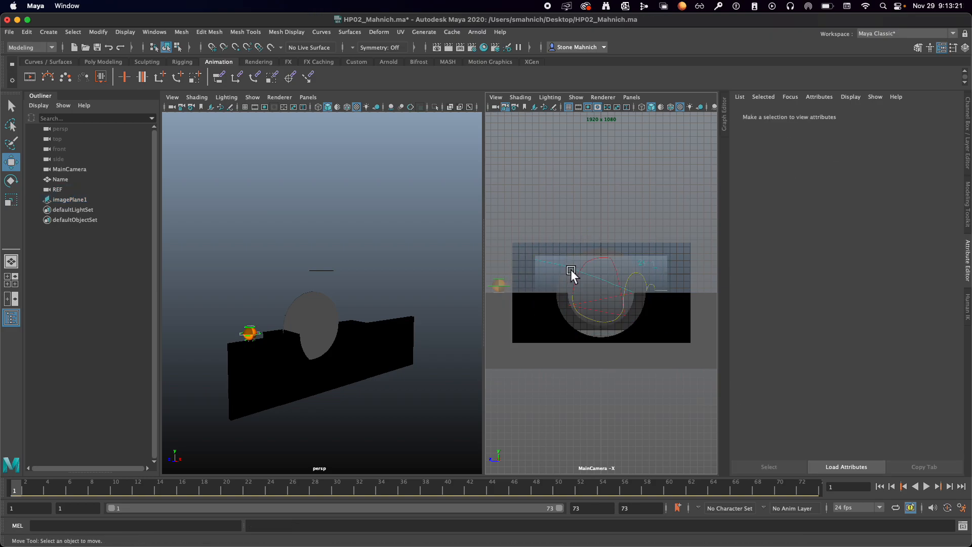
# - Scale imagePlane1 evenly to 1.35 in X and Y so it fills the MainCamera resolution gate
pyautogui.click(81, 199)
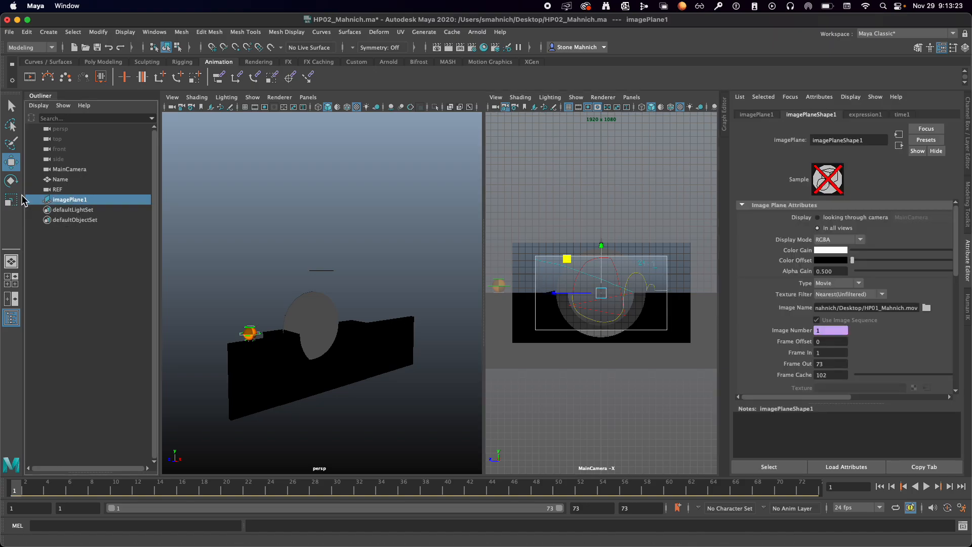
pyautogui.click(12, 201)
pyautogui.moveTo(636, 259); pyautogui.dragTo(645, 253)
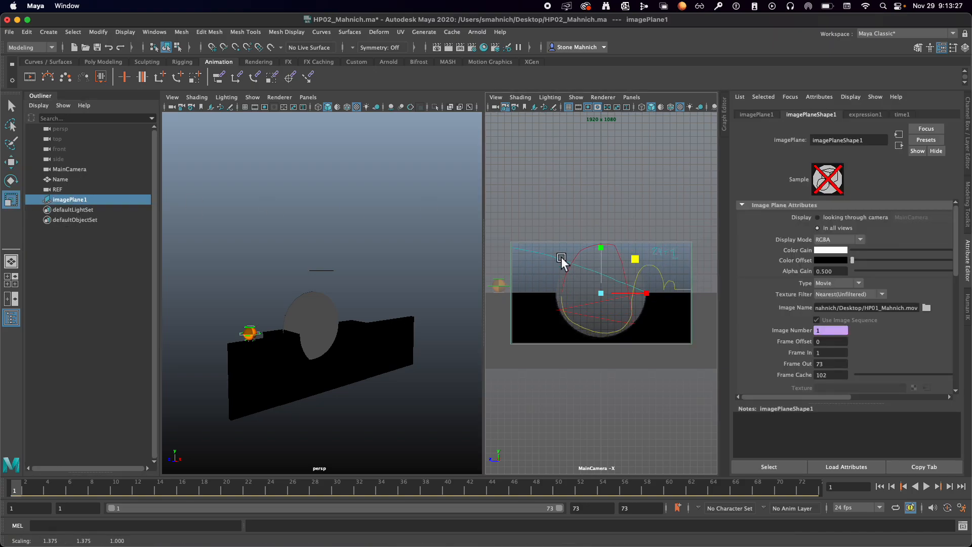
pyautogui.moveTo(484, 253); pyautogui.dragTo(219, 251)
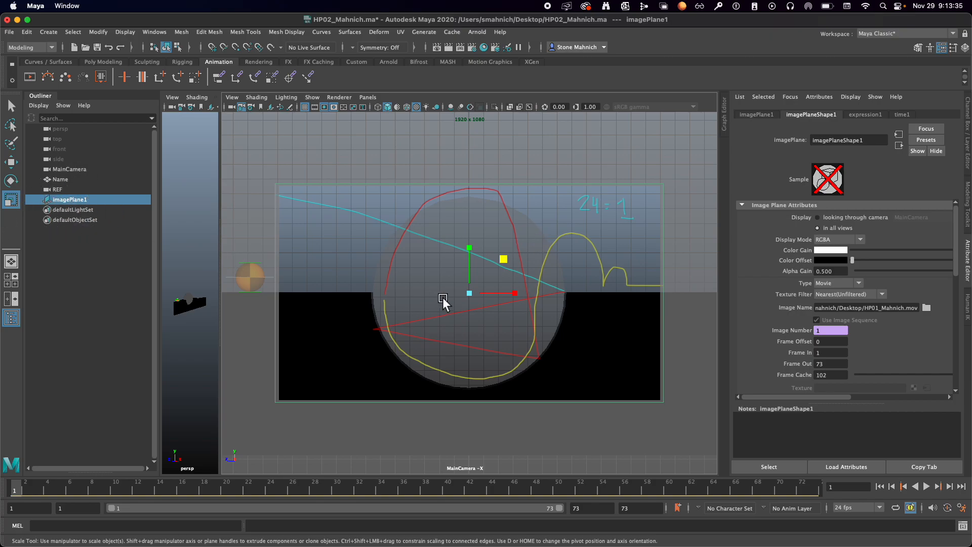
pyautogui.moveTo(502, 262); pyautogui.dragTo(502, 260)
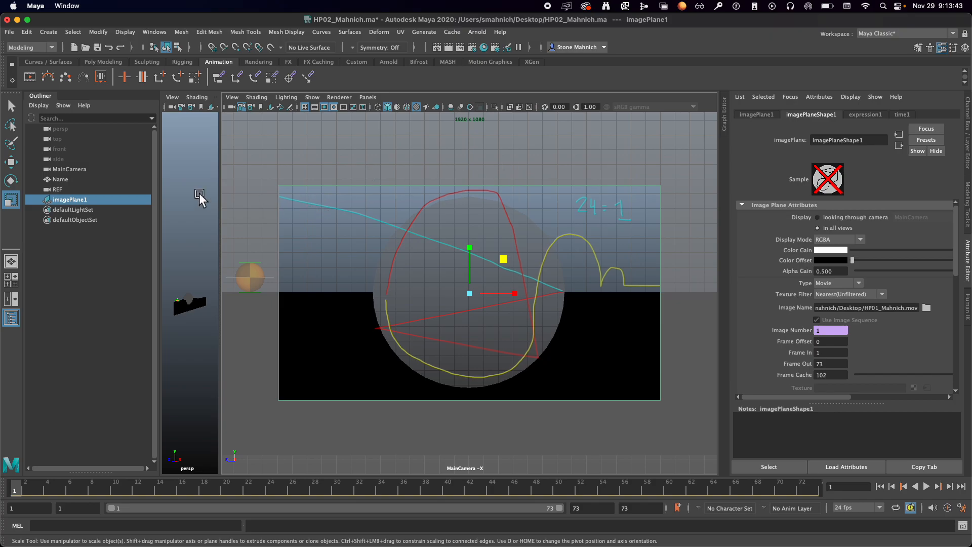
# - Lock all Translate, Rotate and Scale channels of imagePlane1
pyautogui.click(183, 194)
pyautogui.click(70, 200)
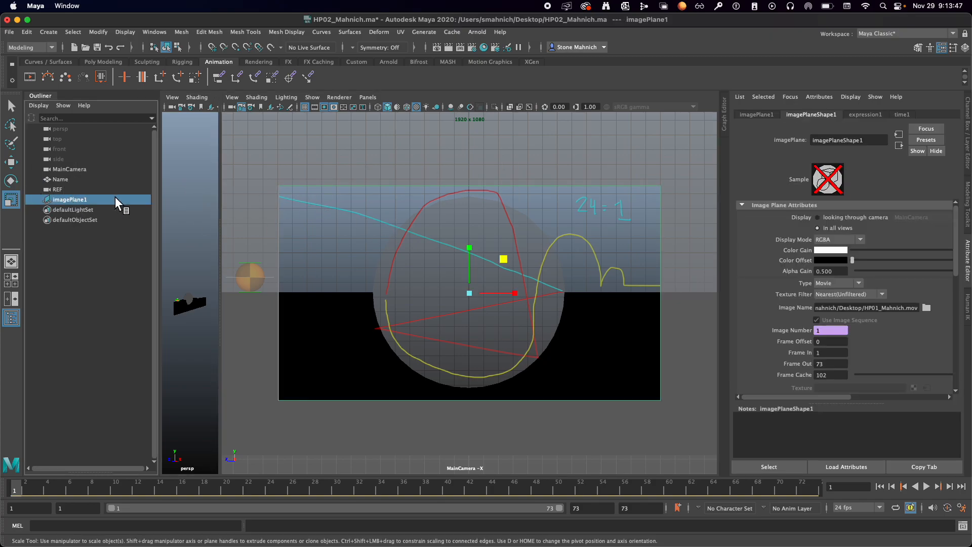
pyautogui.click(967, 121)
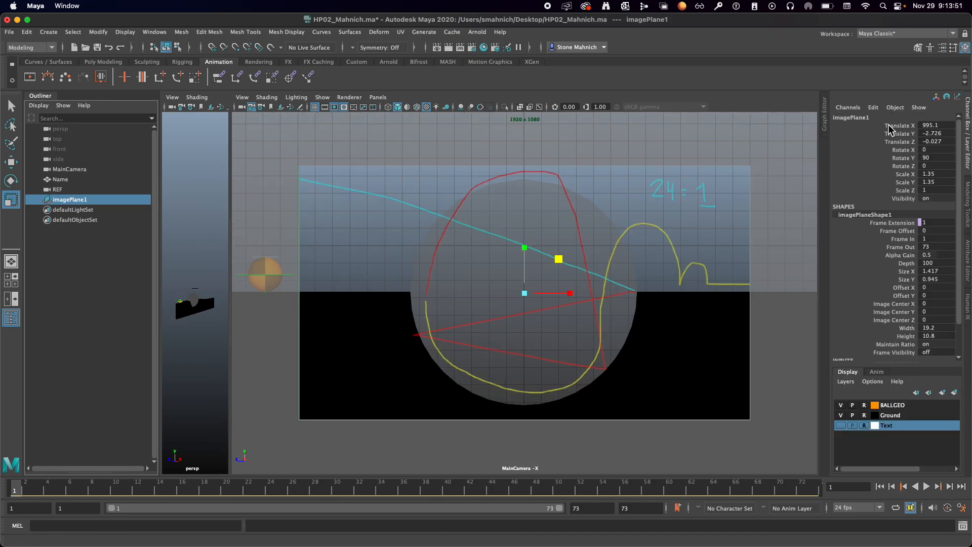
pyautogui.click(779, 156)
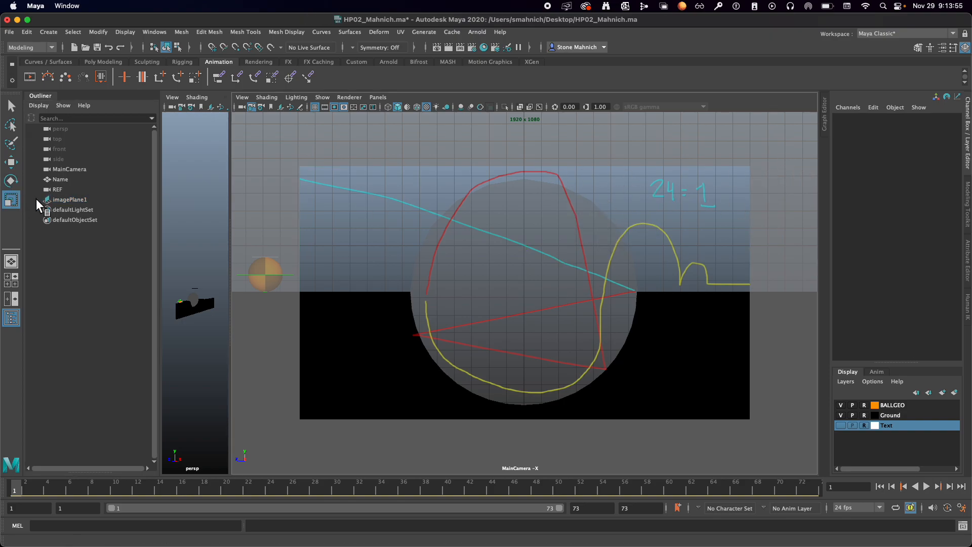
pyautogui.click(71, 199)
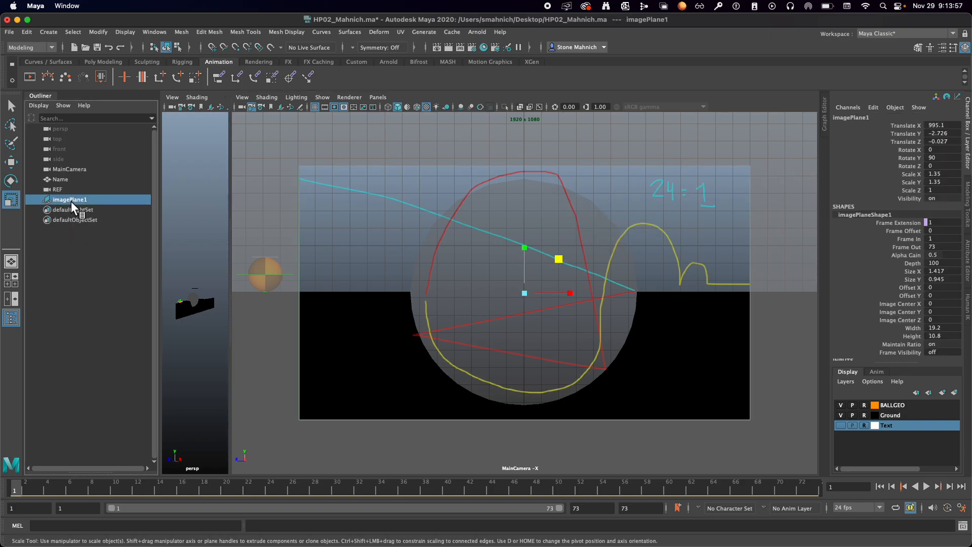
pyautogui.click(903, 126)
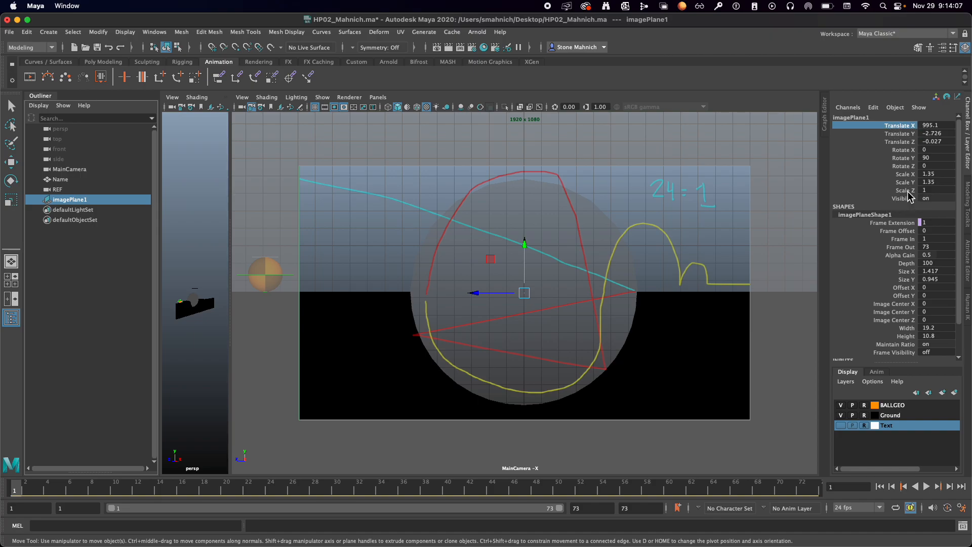
pyautogui.keyDown('shift'); pyautogui.click(908, 190); pyautogui.keyUp('shift')
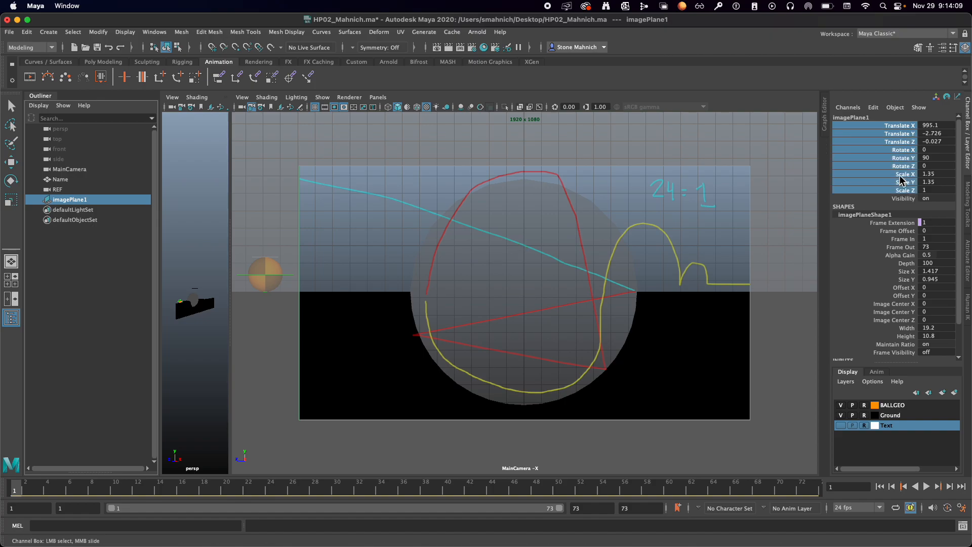
pyautogui.rightClick(896, 143)
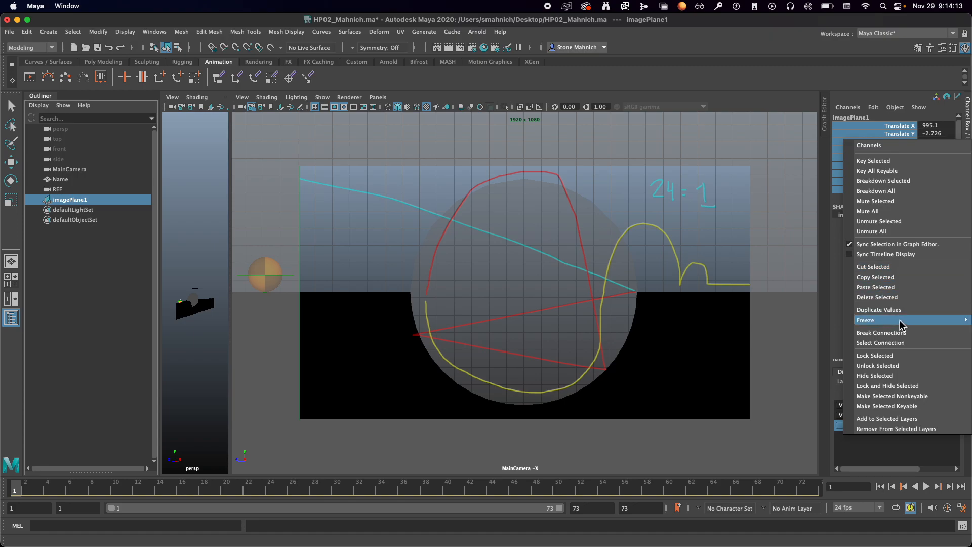
pyautogui.click(902, 356)
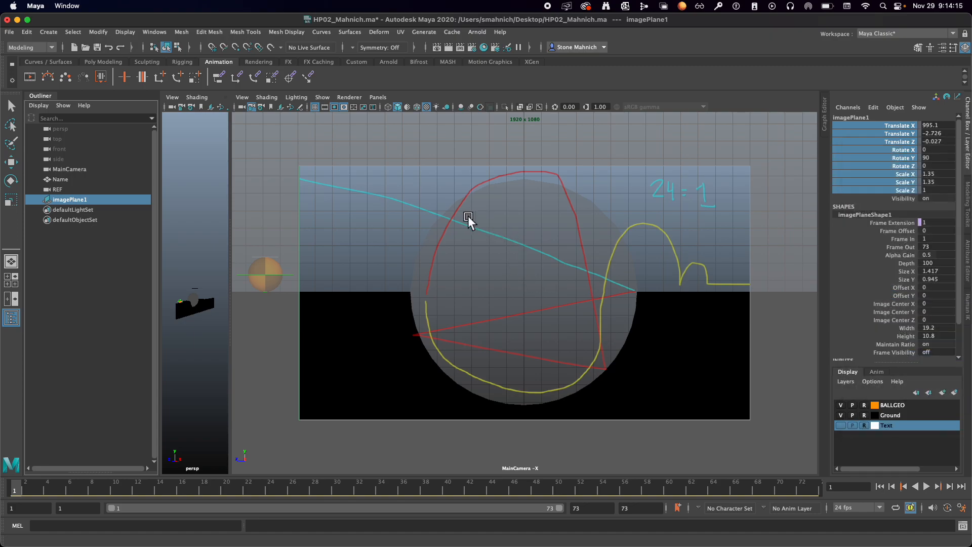
# - Check the locked image plane with the Scale and Move tools in the MainCamera view, leaving it deselected
pyautogui.press('r')
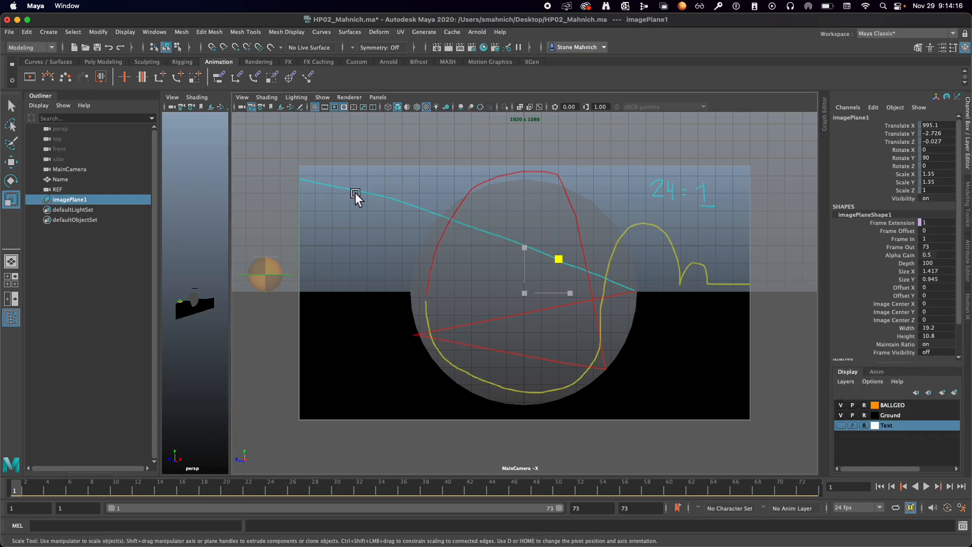
pyautogui.click(266, 132)
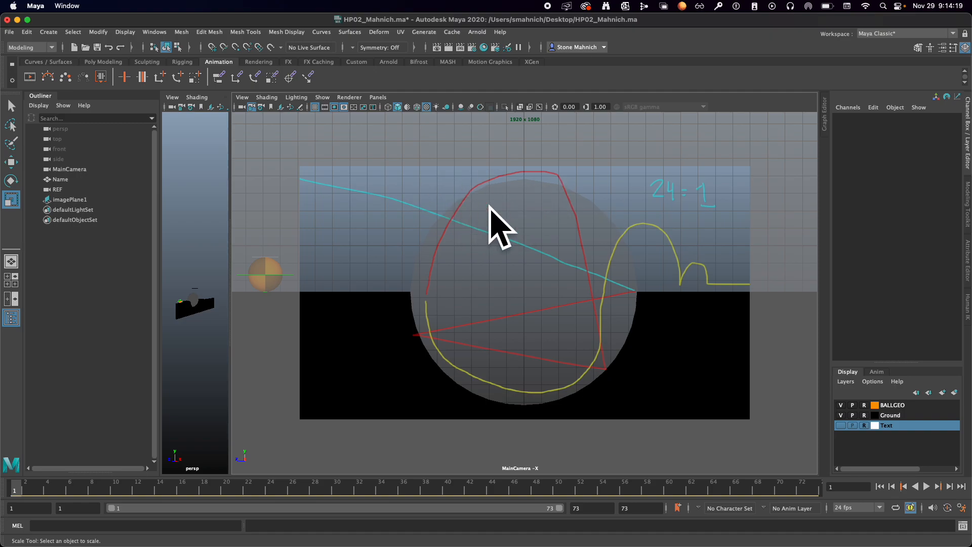
pyautogui.click(410, 178)
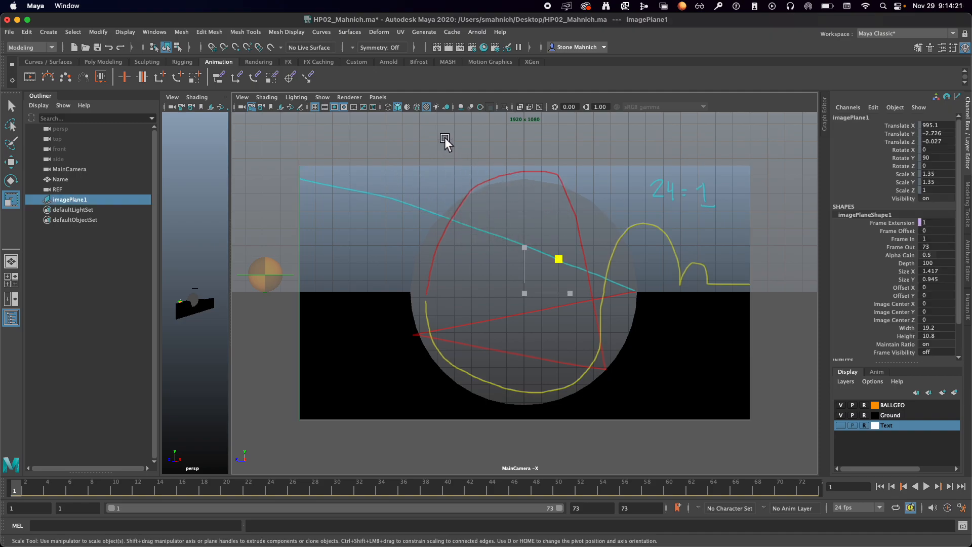
pyautogui.click(337, 141)
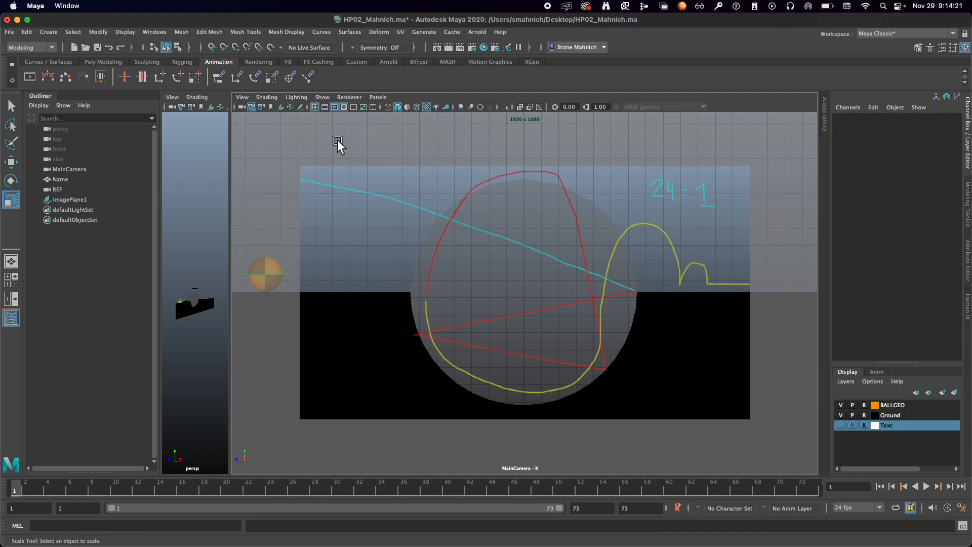
pyautogui.click(476, 220)
pyautogui.press('w')
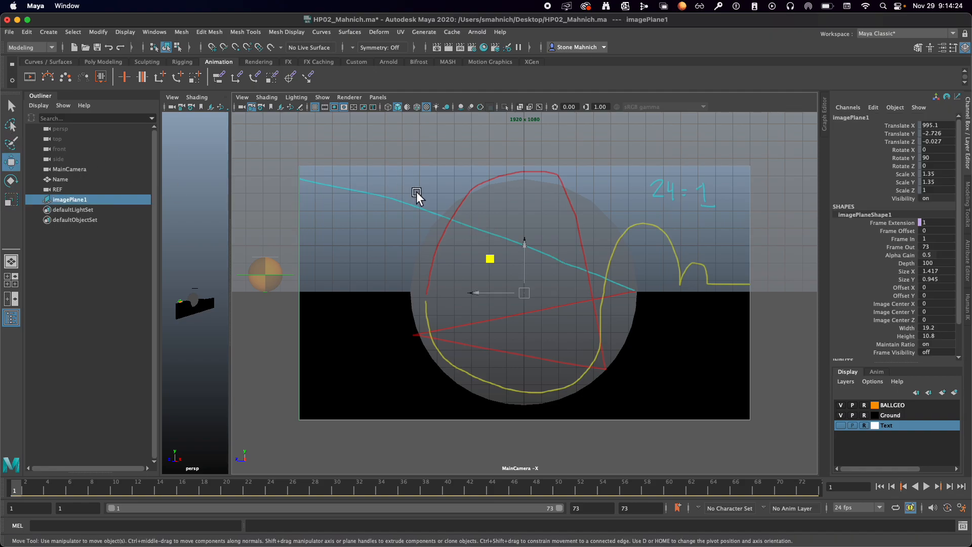
pyautogui.click(313, 125)
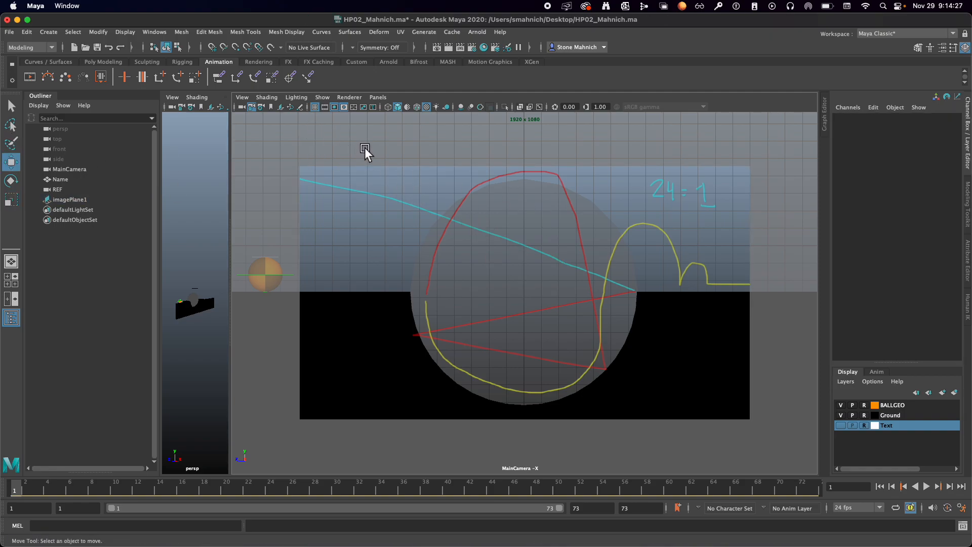
# - Scrub back to the start of the timeline and play the reference movie in the MainCamera view
pyautogui.moveTo(35, 493); pyautogui.dragTo(2, 491)
pyautogui.click(925, 486)
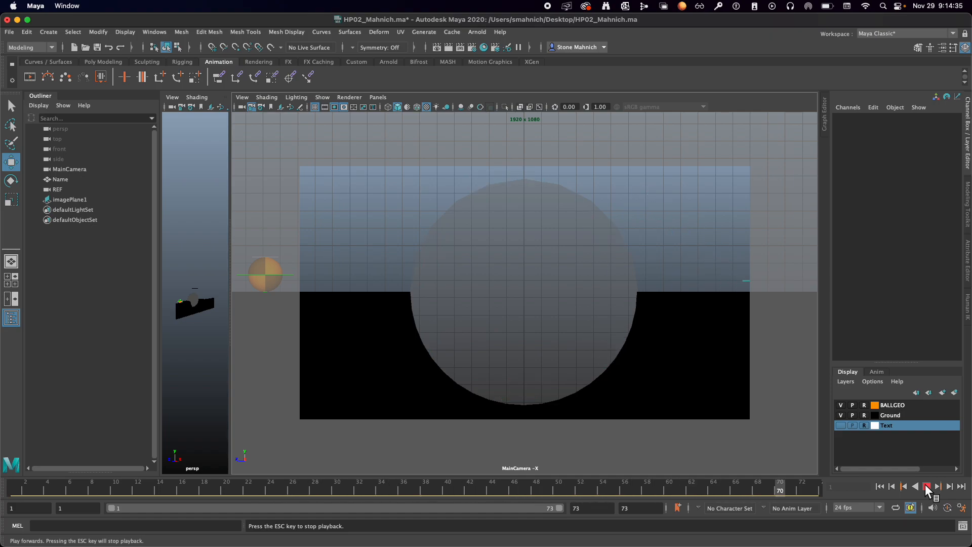
# - Stop playback, return to frame 1 and key the ball's main control outside the frame's upper-left corner, about Translate Y 4.84, Z 14.06
pyautogui.click(925, 485)
pyautogui.moveTo(28, 488); pyautogui.dragTo(5, 483)
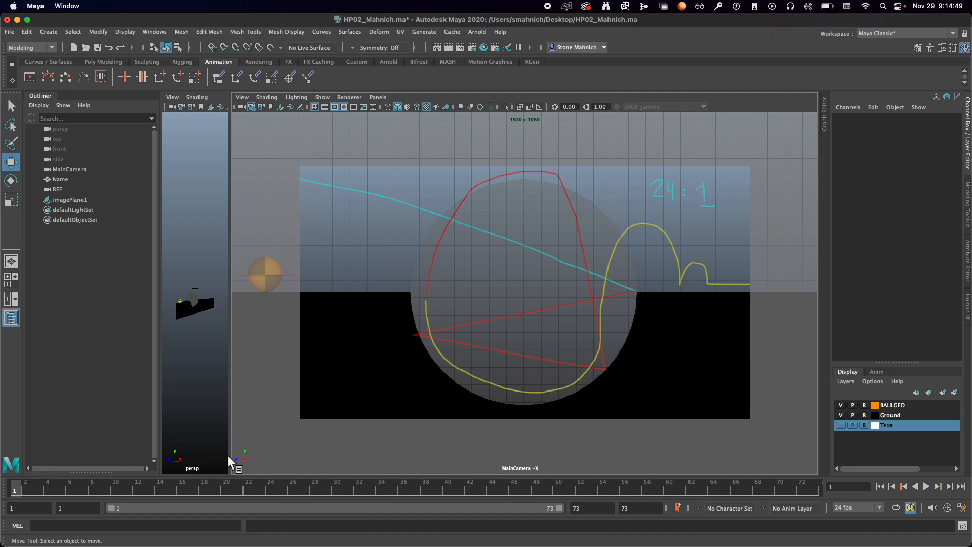
pyautogui.moveTo(16, 487)
pyautogui.mouseDown()
pyautogui.moveTo(67, 486)
pyautogui.moveTo(14, 487)
pyautogui.mouseUp()
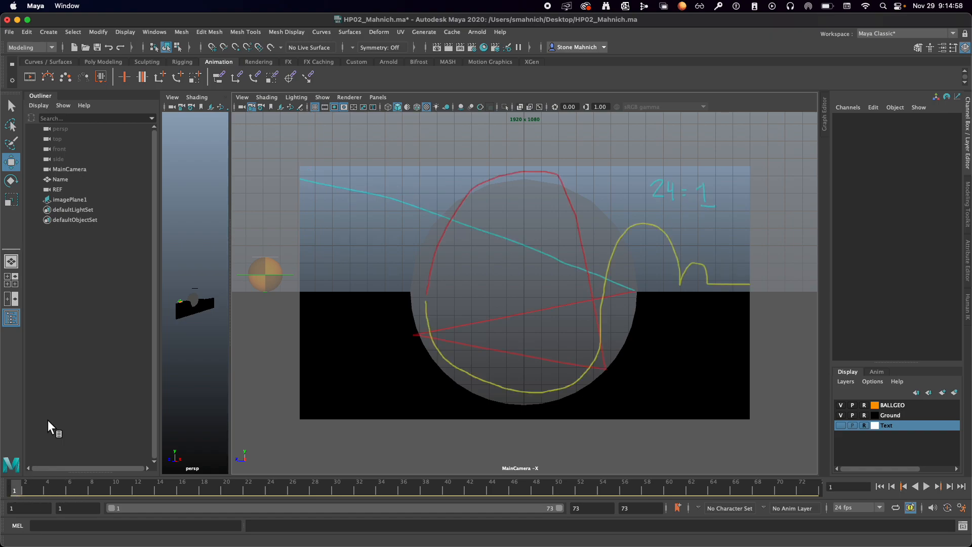
pyautogui.click(292, 273)
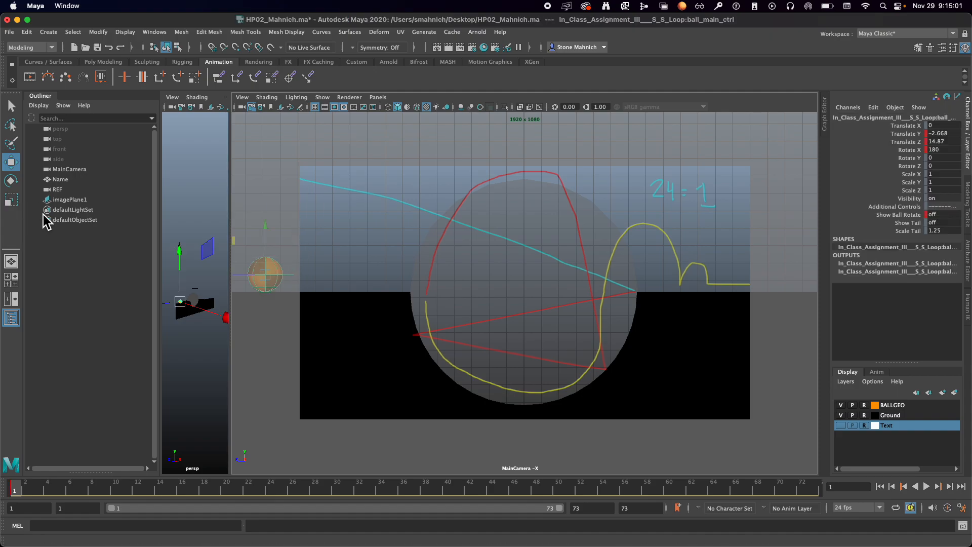
pyautogui.click(332, 235)
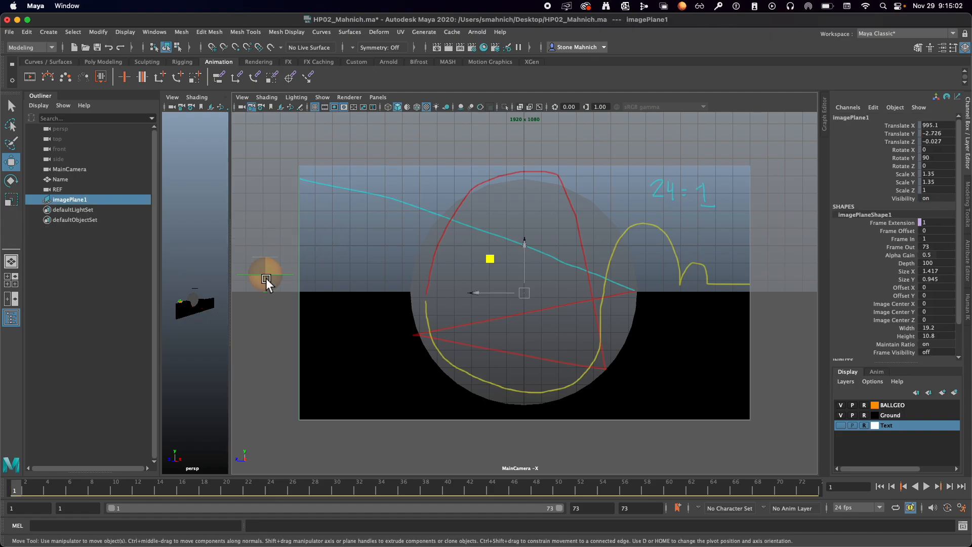
pyautogui.moveTo(289, 286); pyautogui.dragTo(289, 283)
pyautogui.click(296, 272)
pyautogui.click(287, 272)
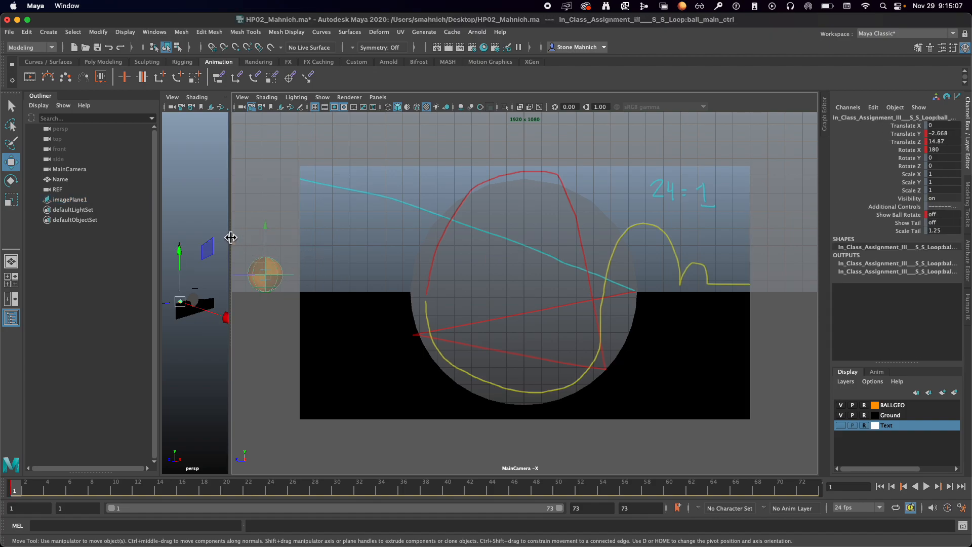
pyautogui.moveTo(232, 239); pyautogui.dragTo(248, 108, button='middle')
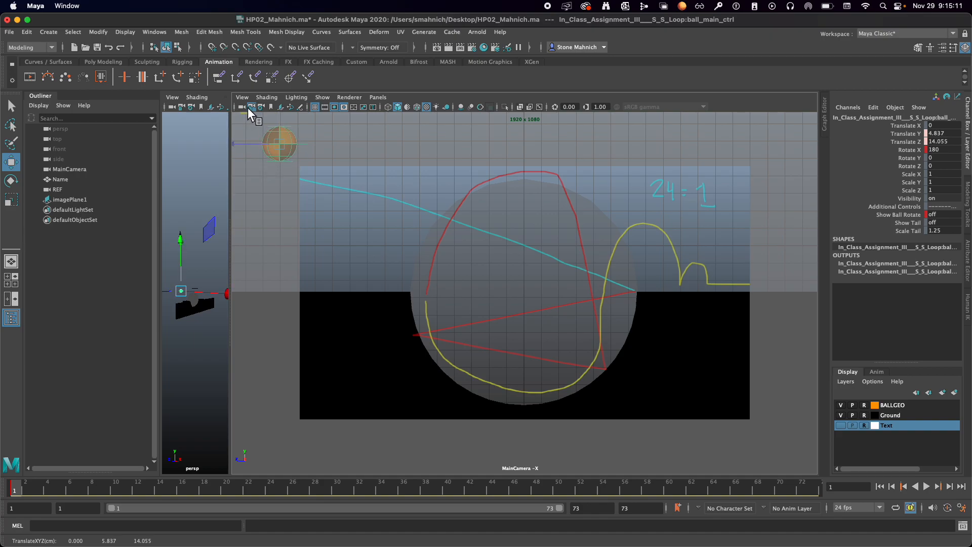
pyautogui.click(248, 107)
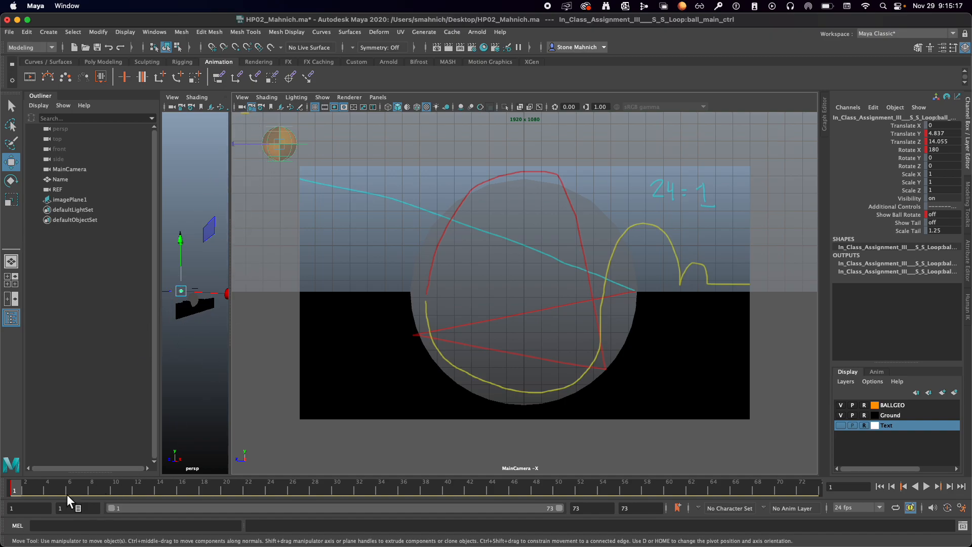
# - At frame 9, move the ball onto the reference mark at the circle's right edge, about Y -3.69, Z -5.46, and key its position
pyautogui.moveTo(38, 485)
pyautogui.mouseDown()
pyautogui.moveTo(62, 484)
pyautogui.moveTo(13, 487)
pyautogui.moveTo(102, 485)
pyautogui.mouseUp()
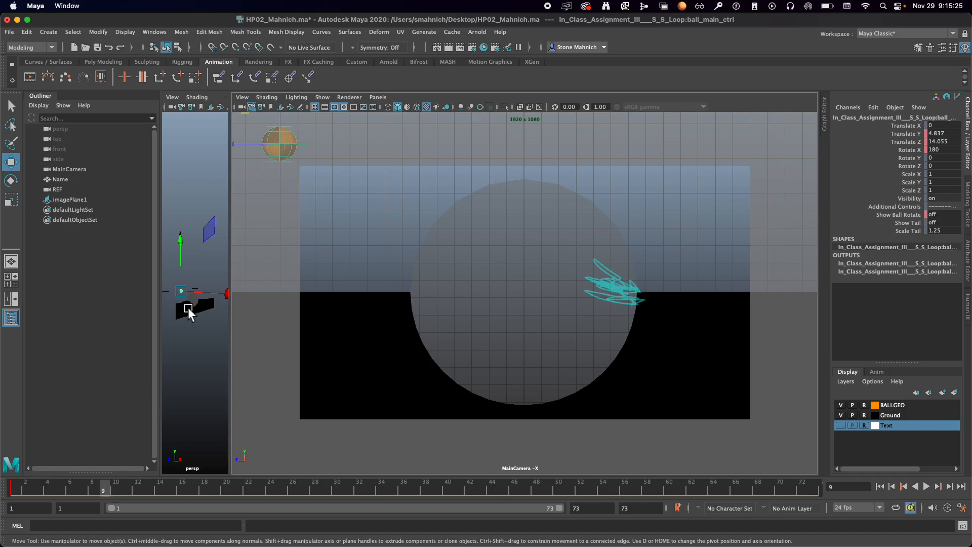
pyautogui.moveTo(279, 143); pyautogui.dragTo(585, 266)
pyautogui.moveTo(585, 262); pyautogui.dragTo(585, 262)
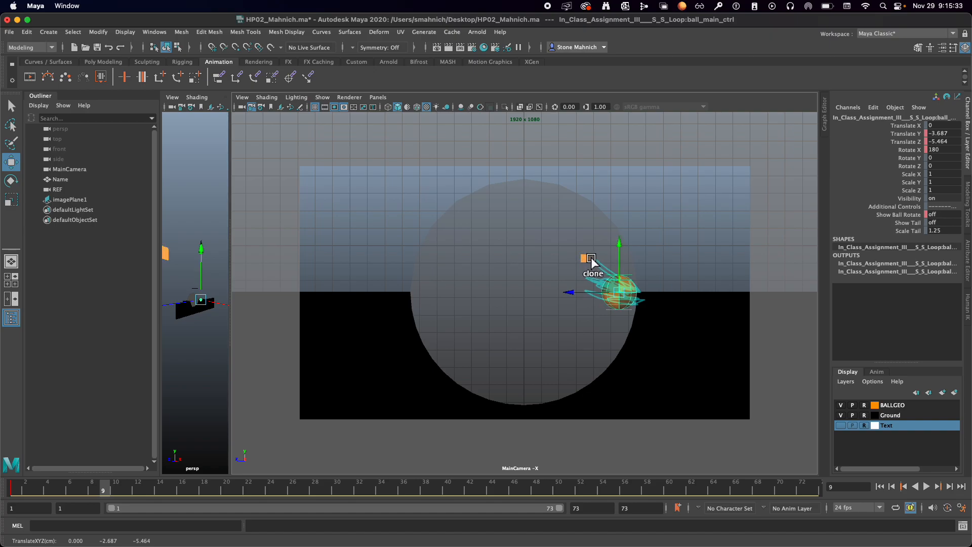
pyautogui.click(590, 259)
# - Key the ball on the reference marks at frame 15 (about Y -4.24, Z 5.56) and frame 21 (about Y -6.86, Z -4.50)
pyautogui.moveTo(115, 486)
pyautogui.mouseDown()
pyautogui.moveTo(10, 484)
pyautogui.moveTo(123, 483)
pyautogui.moveTo(1, 480)
pyautogui.moveTo(111, 483)
pyautogui.mouseUp()
pyautogui.moveTo(32, 483)
pyautogui.mouseDown()
pyautogui.moveTo(6, 485)
pyautogui.moveTo(172, 484)
pyautogui.mouseUp()
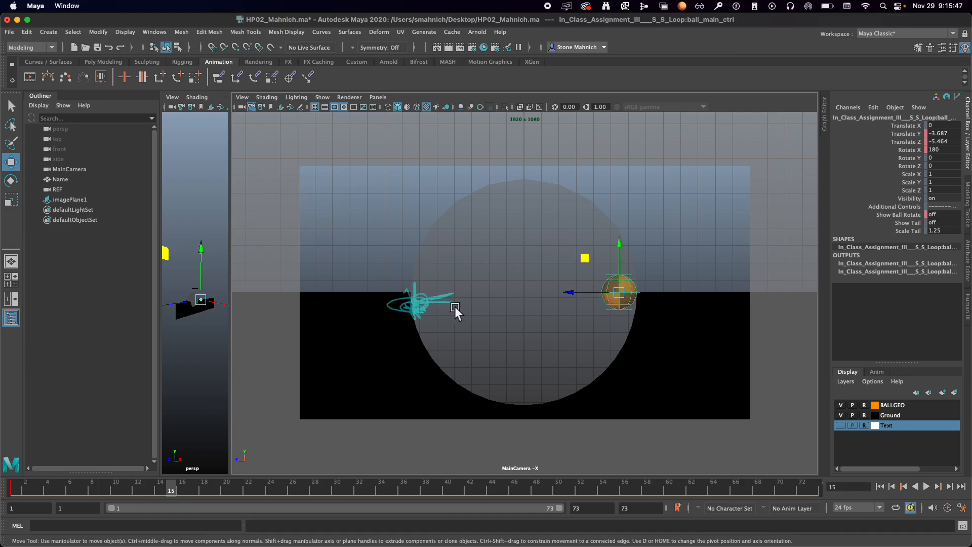
pyautogui.moveTo(584, 254); pyautogui.dragTo(394, 266)
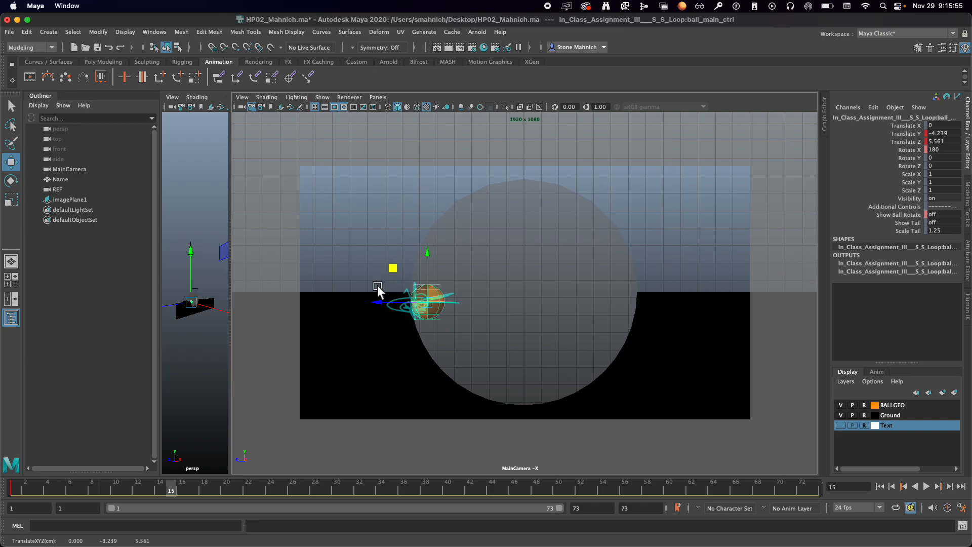
pyautogui.moveTo(106, 483)
pyautogui.mouseDown()
pyautogui.moveTo(51, 484)
pyautogui.moveTo(279, 489)
pyautogui.moveTo(237, 488)
pyautogui.mouseUp()
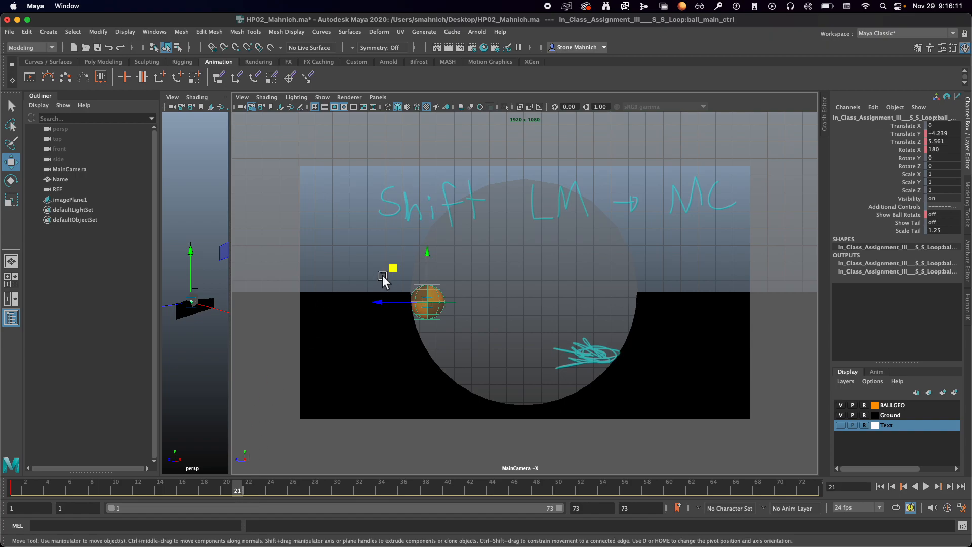
pyautogui.moveTo(403, 274); pyautogui.dragTo(563, 315, button='middle')
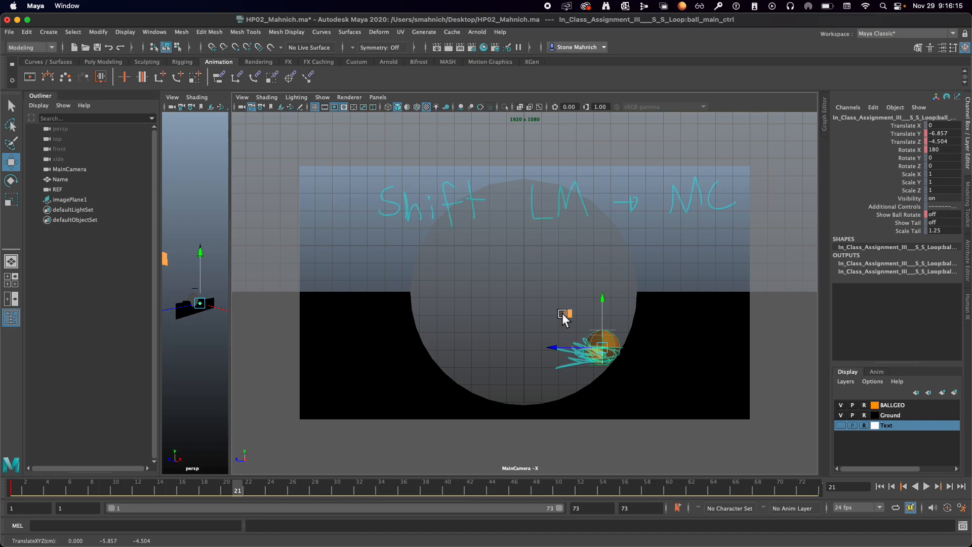
# - At frame 31, move the ball to the top of the circle, about Y 2.34, Z -0.02, and key its translation
pyautogui.moveTo(247, 480); pyautogui.dragTo(342, 480)
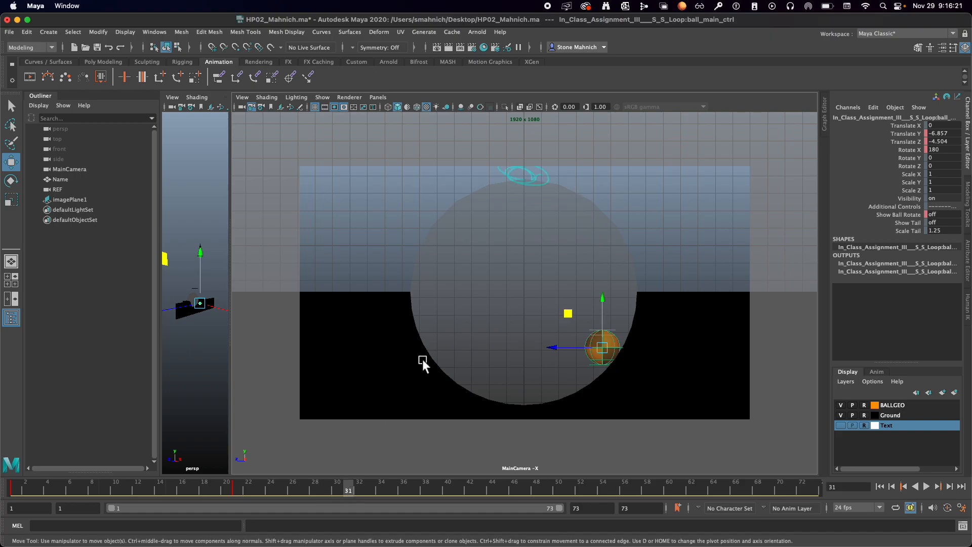
pyautogui.moveTo(566, 308); pyautogui.dragTo(488, 148, button='middle')
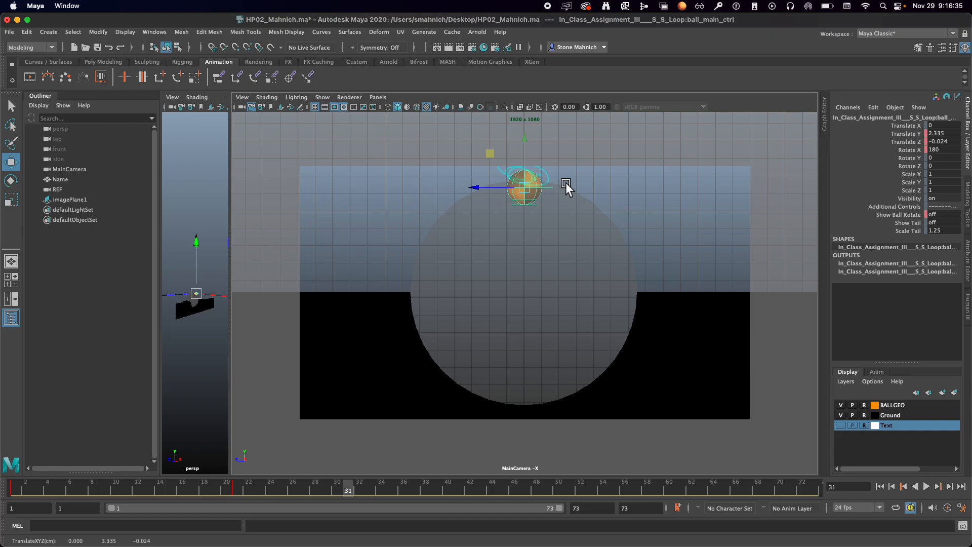
pyautogui.hotkey('shift', 'w')
# - Adjust the ball's rise along the circle's right side at frame 26 (about Y -2.26, Z -5.17) and frame 28 (about Y 0.60, Z -3.48)
pyautogui.moveTo(330, 483)
pyautogui.mouseDown()
pyautogui.moveTo(223, 487)
pyautogui.moveTo(354, 489)
pyautogui.moveTo(245, 488)
pyautogui.moveTo(302, 493)
pyautogui.moveTo(270, 494)
pyautogui.moveTo(257, 484)
pyautogui.moveTo(284, 480)
pyautogui.moveTo(236, 484)
pyautogui.moveTo(315, 487)
pyautogui.mouseUp()
pyautogui.moveTo(232, 478); pyautogui.dragTo(287, 490)
pyautogui.moveTo(514, 269); pyautogui.dragTo(565, 268)
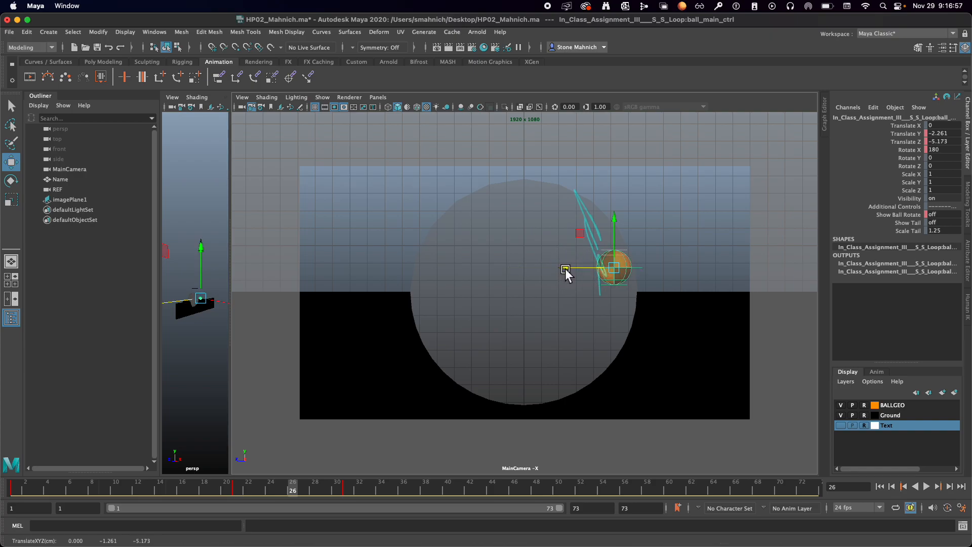
pyautogui.moveTo(299, 480); pyautogui.dragTo(319, 481)
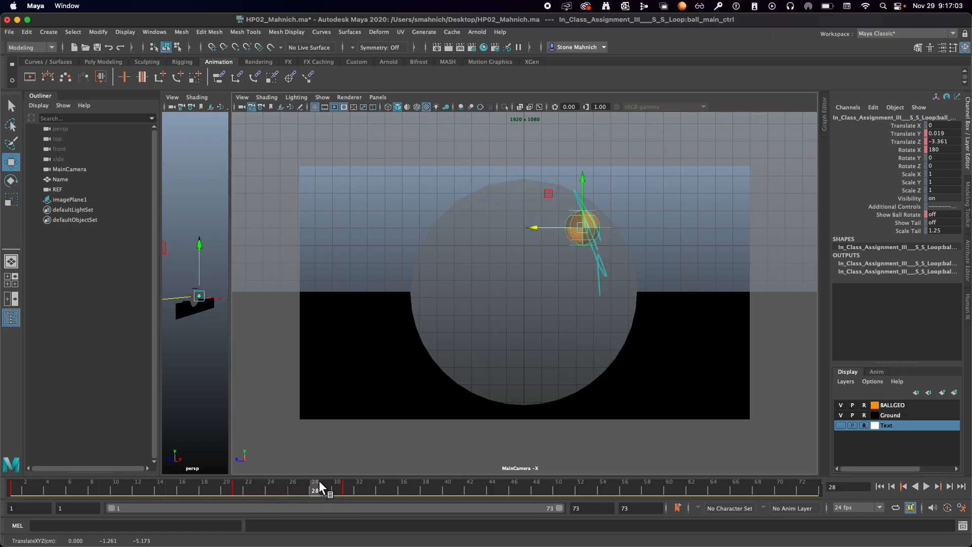
pyautogui.moveTo(549, 192); pyautogui.dragTo(551, 181)
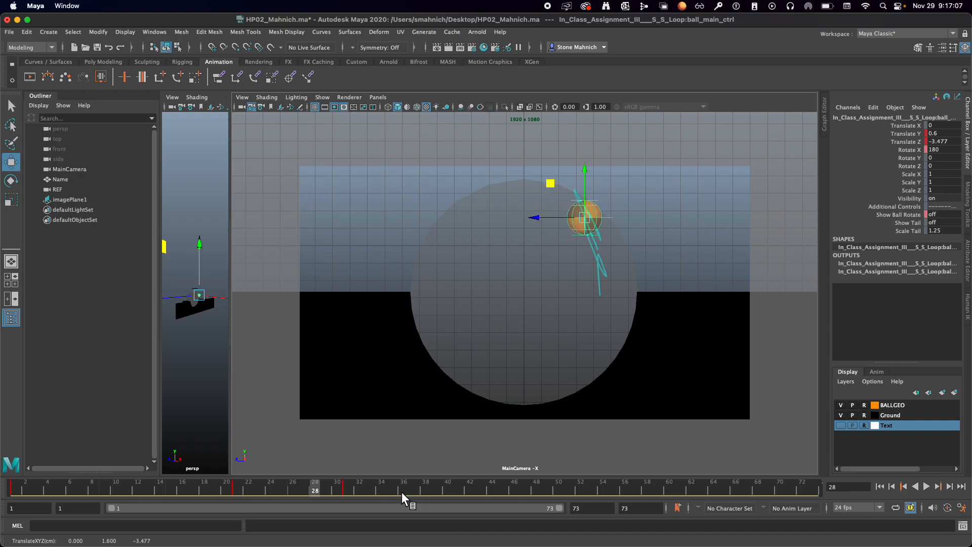
# - At frame 39, move the ball to the reference mark on the circle's left side, about Y -2.26, Z 5.59, and key its translation
pyautogui.hotkey('alt', 'v')
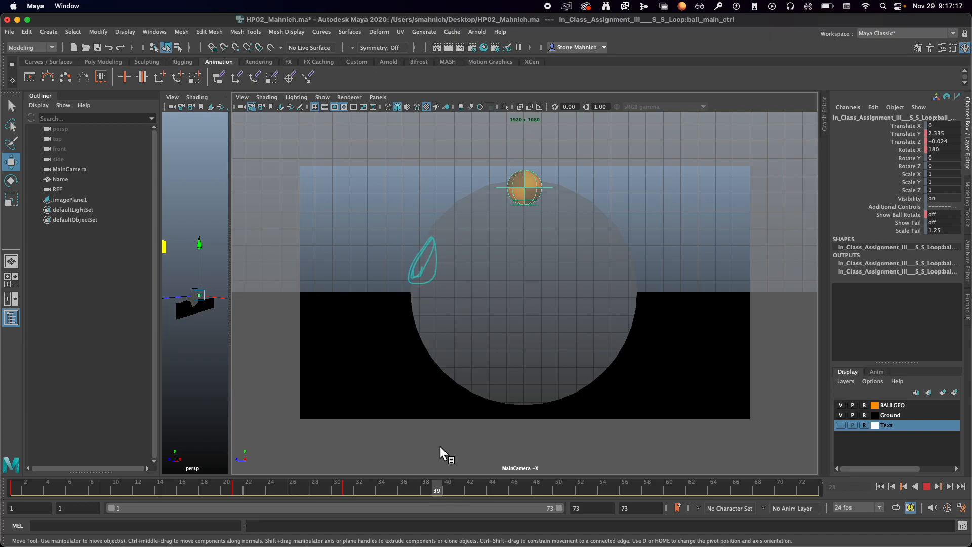
pyautogui.press('Escape')
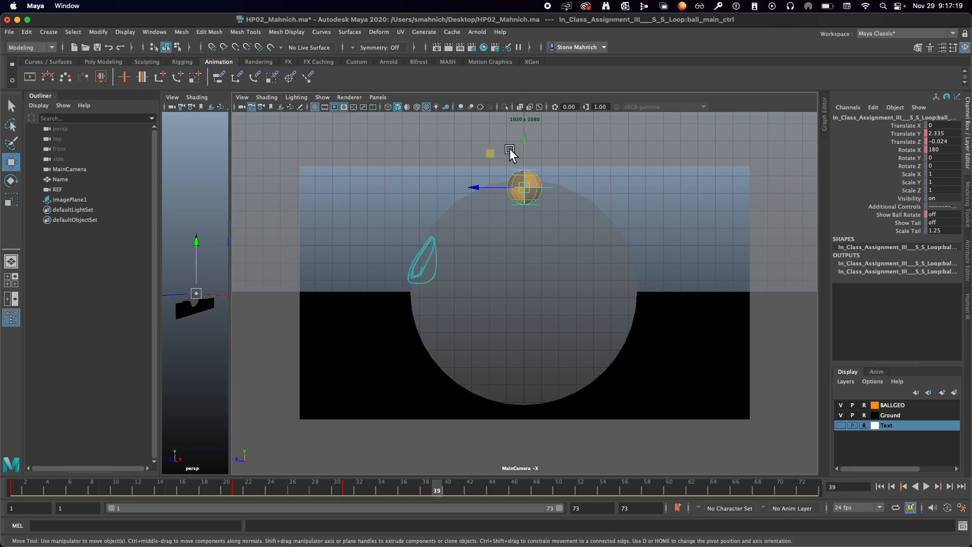
pyautogui.moveTo(485, 152); pyautogui.dragTo(389, 235, button='middle')
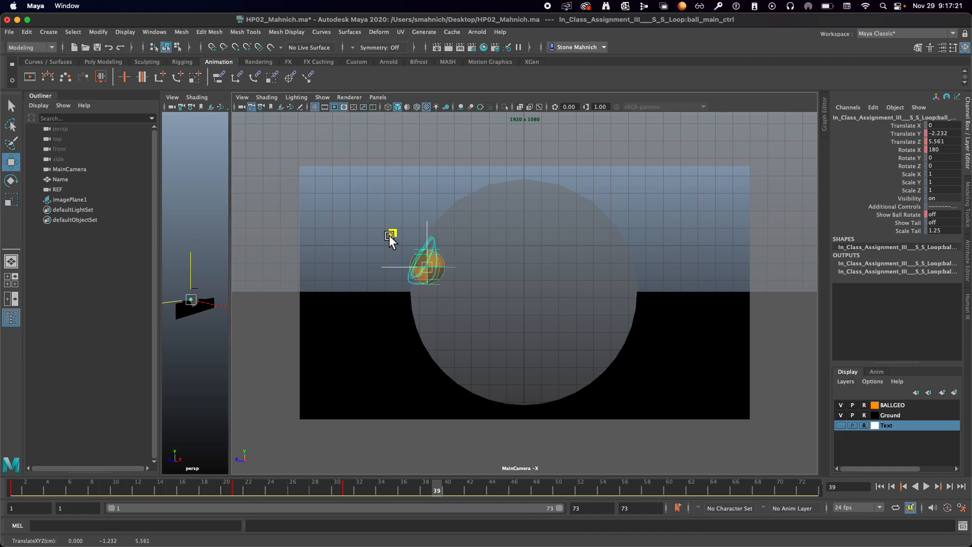
pyautogui.hotkey('shift', 'w')
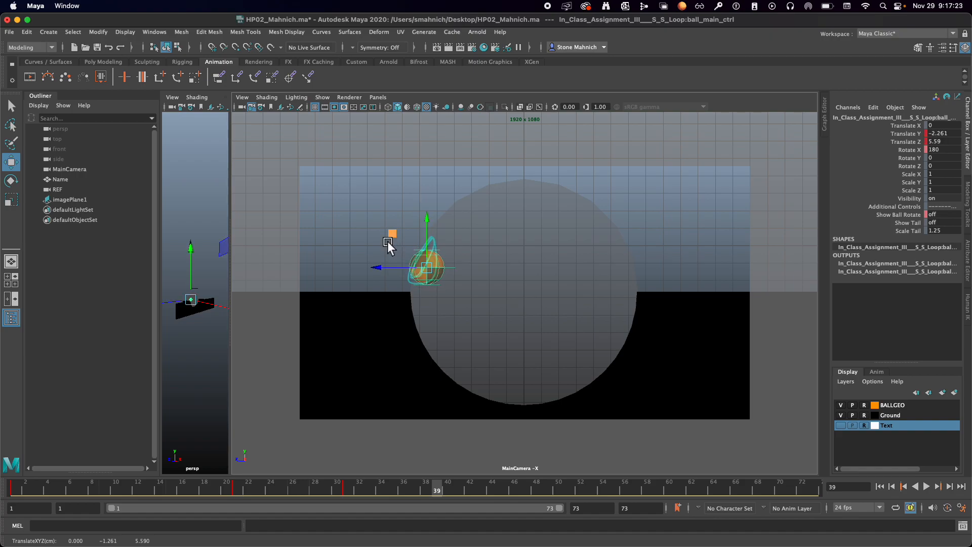
# - At frame 35, pull the ball outward along the circle's upper-left arc to about Y 0.24, Z 4.10
pyautogui.hotkey('alt', 'v')
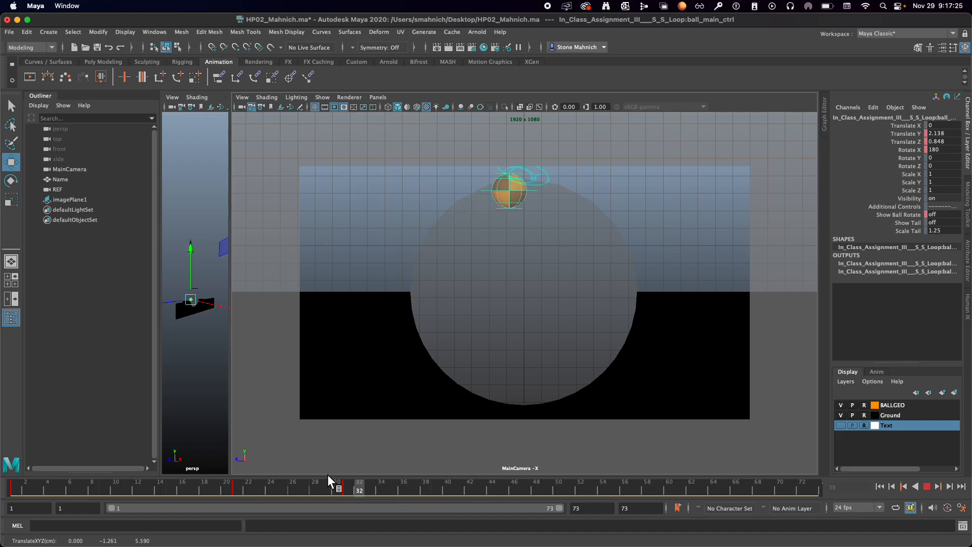
pyautogui.click(389, 480)
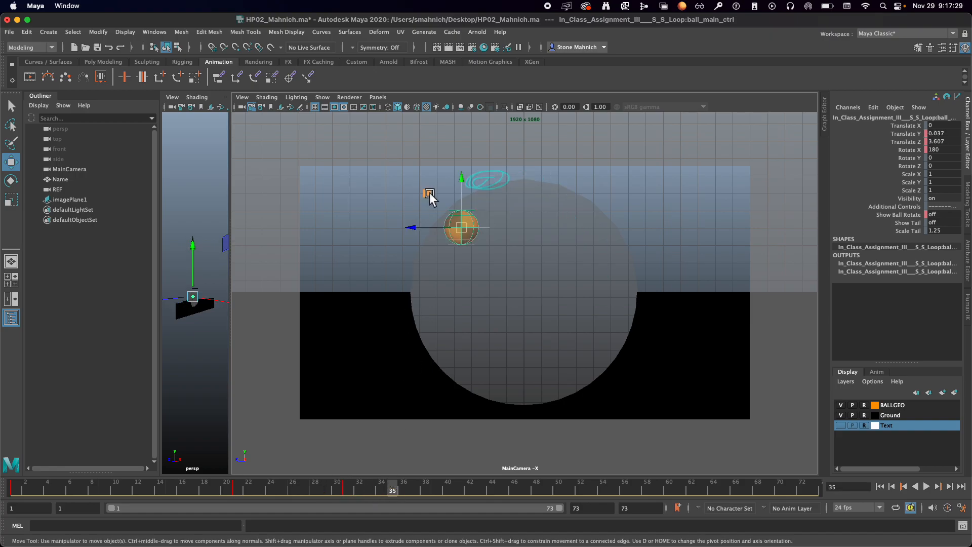
pyautogui.moveTo(420, 186); pyautogui.dragTo(418, 187)
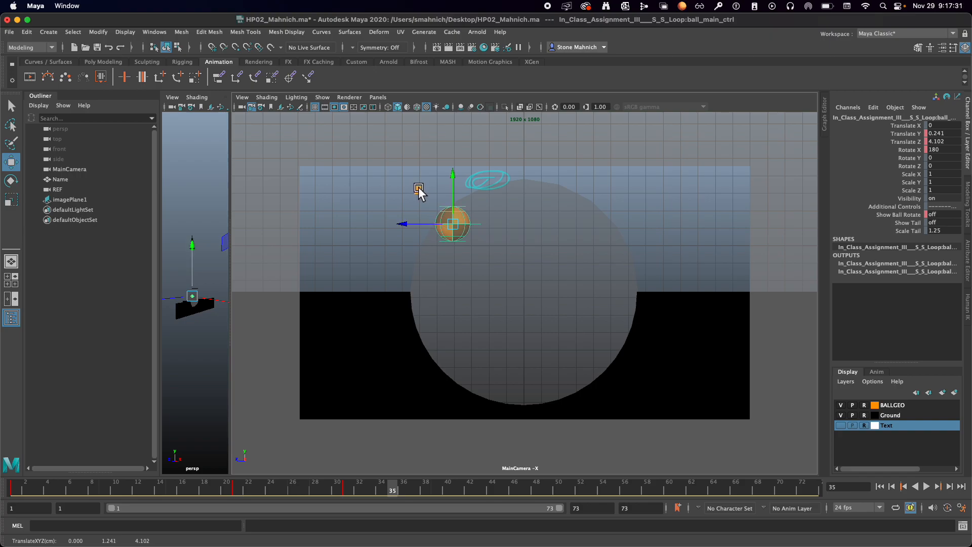
# - Shift the ball's frame 39 key to frame 37, and place the ball at about Y -6.42, Z 4.81 on frame 40
pyautogui.moveTo(367, 485); pyautogui.dragTo(466, 496)
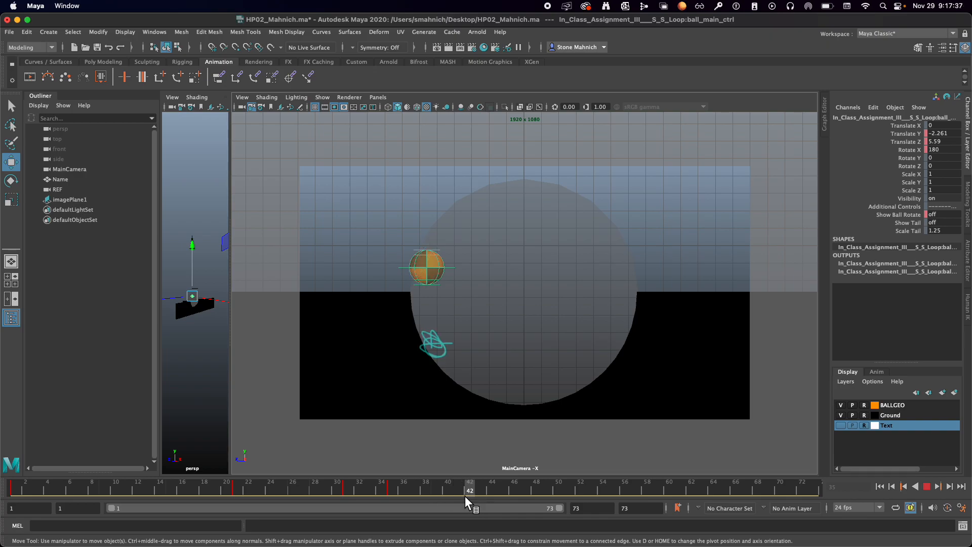
pyautogui.moveTo(445, 494)
pyautogui.mouseDown()
pyautogui.moveTo(400, 490)
pyautogui.moveTo(444, 488)
pyautogui.mouseUp()
pyautogui.click(434, 484)
pyautogui.keyDown('shift'); pyautogui.click(435, 485); pyautogui.keyUp('shift')
pyautogui.click(435, 484)
pyautogui.moveTo(384, 235); pyautogui.dragTo(402, 306, button='middle')
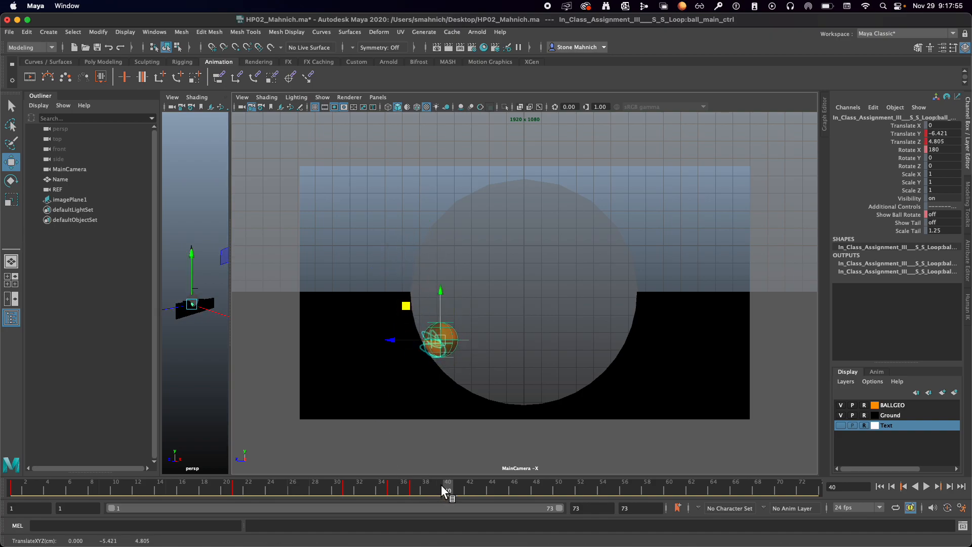
# - At frame 44, move the ball to the reference mark at the bottom of the circle, about Y -9.19, Z -0.05
pyautogui.hotkey('alt', 'v')
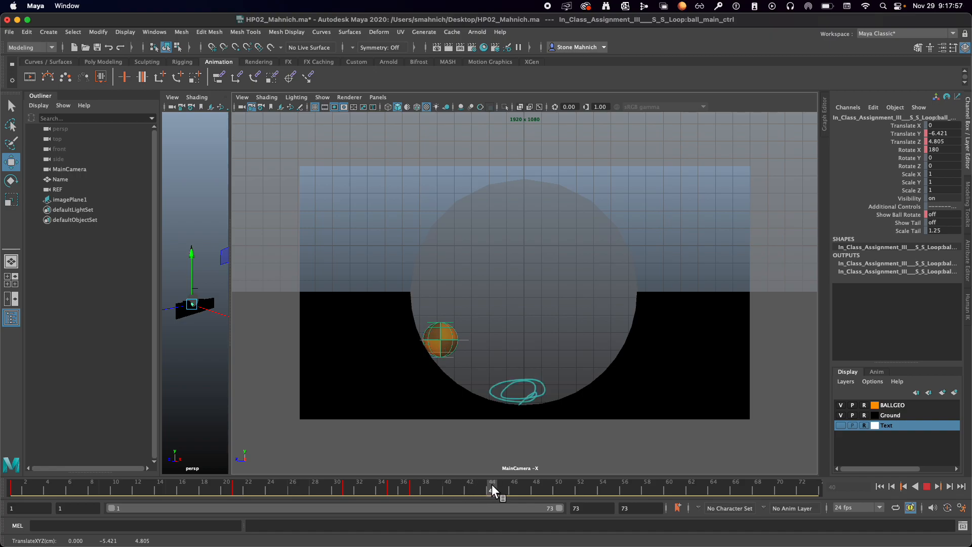
pyautogui.moveTo(496, 483); pyautogui.dragTo(488, 484)
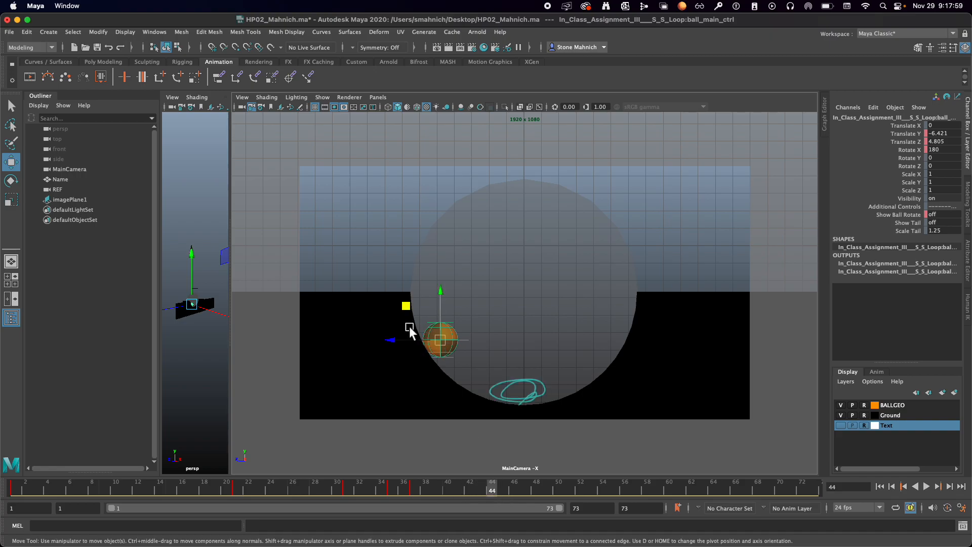
pyautogui.moveTo(406, 307); pyautogui.dragTo(491, 353, button='middle')
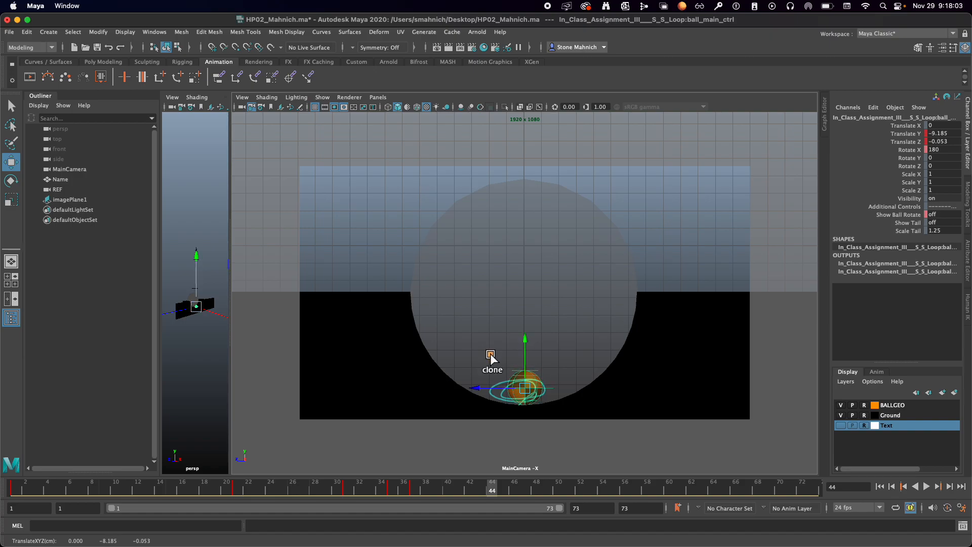
# - At frame 49, move the ball to the mark on the circle's lower right, about Y -6.16, Z -4.91, and set a key
pyautogui.hotkey('alt', 'v')
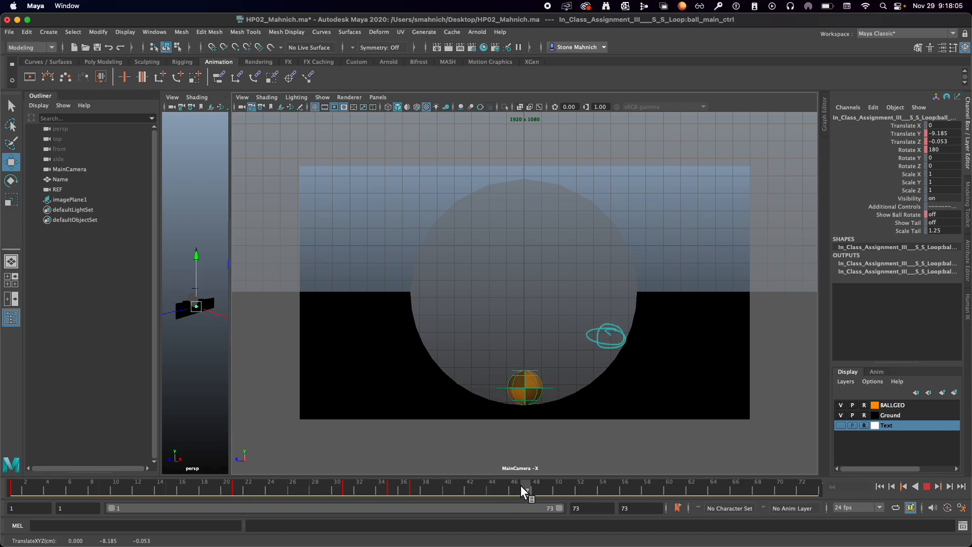
pyautogui.moveTo(534, 485)
pyautogui.mouseDown()
pyautogui.moveTo(493, 484)
pyautogui.moveTo(571, 483)
pyautogui.moveTo(548, 483)
pyautogui.mouseUp()
pyautogui.moveTo(489, 356); pyautogui.dragTo(573, 303)
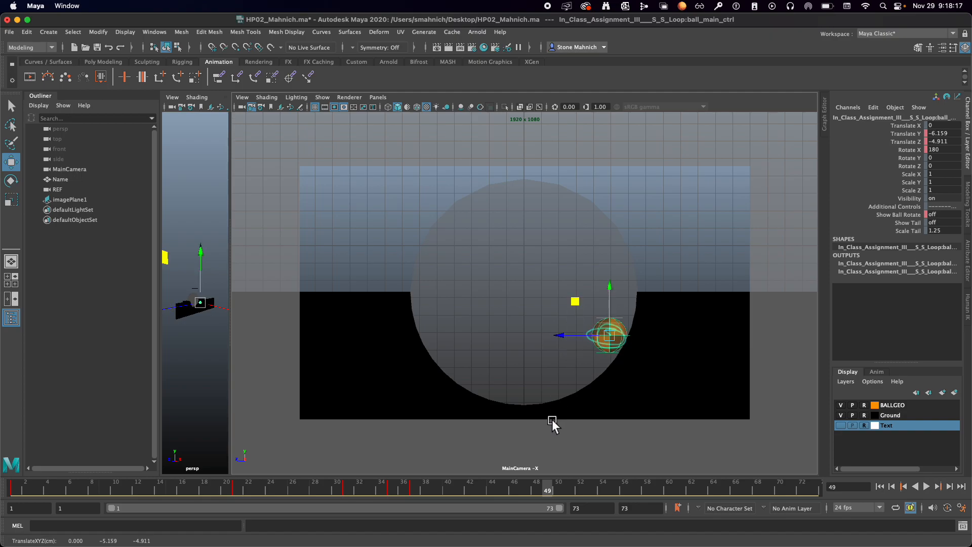
pyautogui.press('s')
# - Place the ball on the reference path at frame 51 (about Y -0.31, Z -5.14) and frame 53 (about Y 1.40, Z -6.98)
pyautogui.click(515, 484)
pyautogui.moveTo(494, 481); pyautogui.dragTo(566, 482)
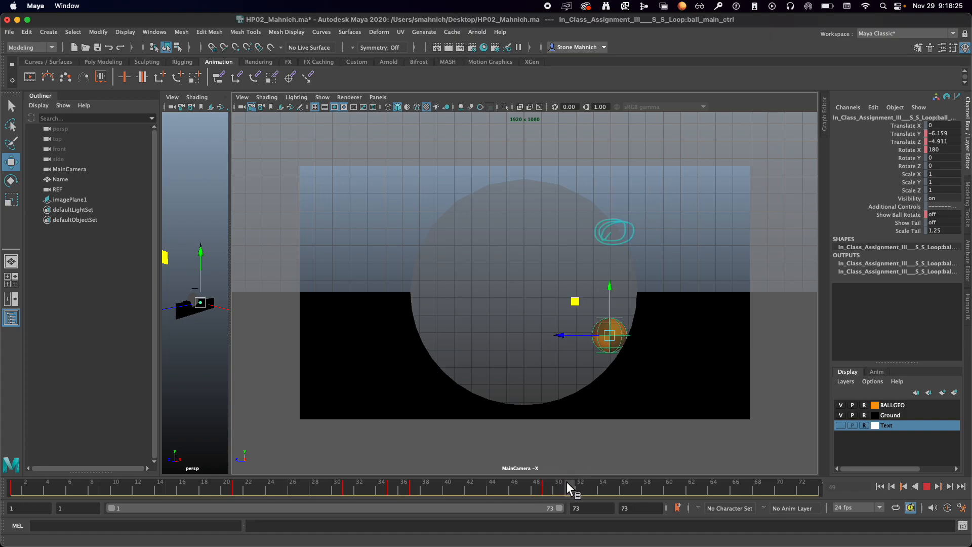
pyautogui.moveTo(573, 303); pyautogui.dragTo(579, 203, button='middle')
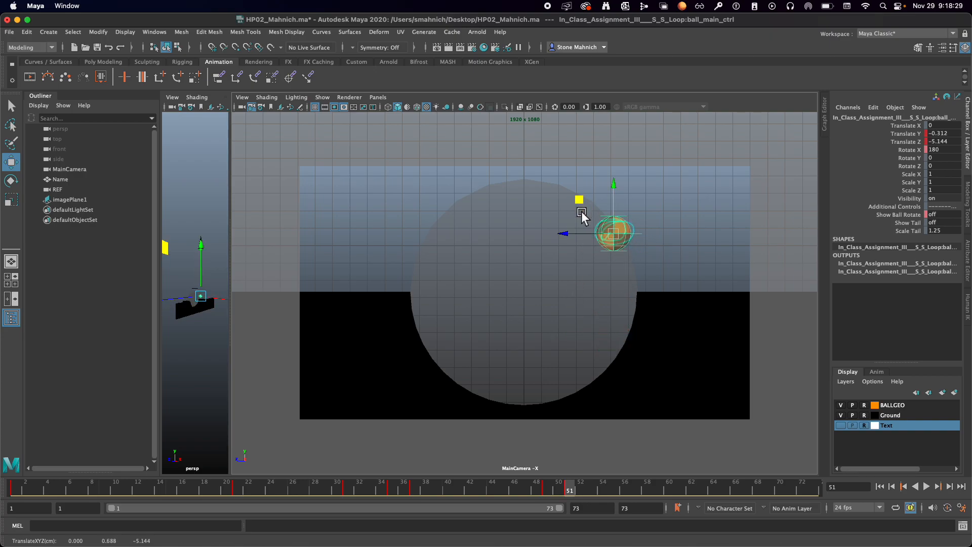
pyautogui.moveTo(584, 490)
pyautogui.mouseDown()
pyautogui.moveTo(594, 489)
pyautogui.moveTo(571, 484)
pyautogui.moveTo(588, 484)
pyautogui.mouseUp()
pyautogui.moveTo(582, 199); pyautogui.dragTo(612, 169)
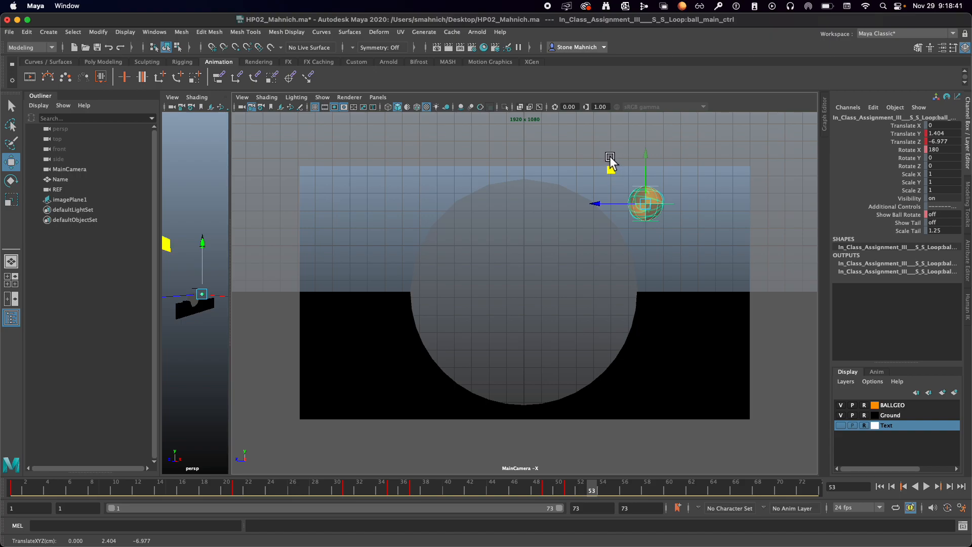
# - Place the ball on the reference path at frame 59 (about Y -2.70, Z -9.80) and frame 61 (about Y -1.45, Z -10.90)
pyautogui.moveTo(595, 485)
pyautogui.mouseDown()
pyautogui.moveTo(621, 484)
pyautogui.moveTo(487, 493)
pyautogui.moveTo(615, 482)
pyautogui.moveTo(532, 489)
pyautogui.moveTo(578, 482)
pyautogui.mouseUp()
pyautogui.moveTo(606, 487); pyautogui.dragTo(658, 487)
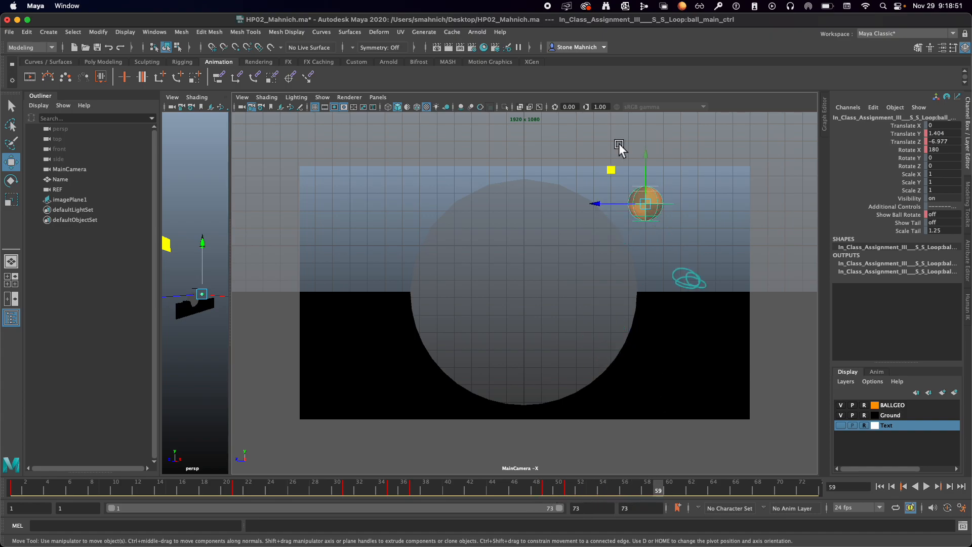
pyautogui.moveTo(615, 168); pyautogui.dragTo(663, 241)
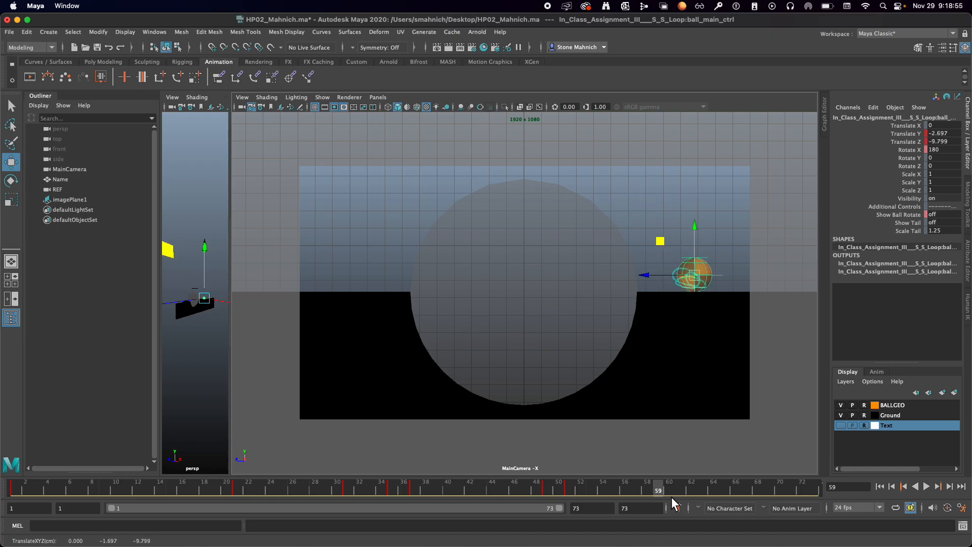
pyautogui.hotkey('alt', 'v')
pyautogui.moveTo(699, 486); pyautogui.dragTo(675, 488)
pyautogui.moveTo(654, 239); pyautogui.dragTo(679, 217)
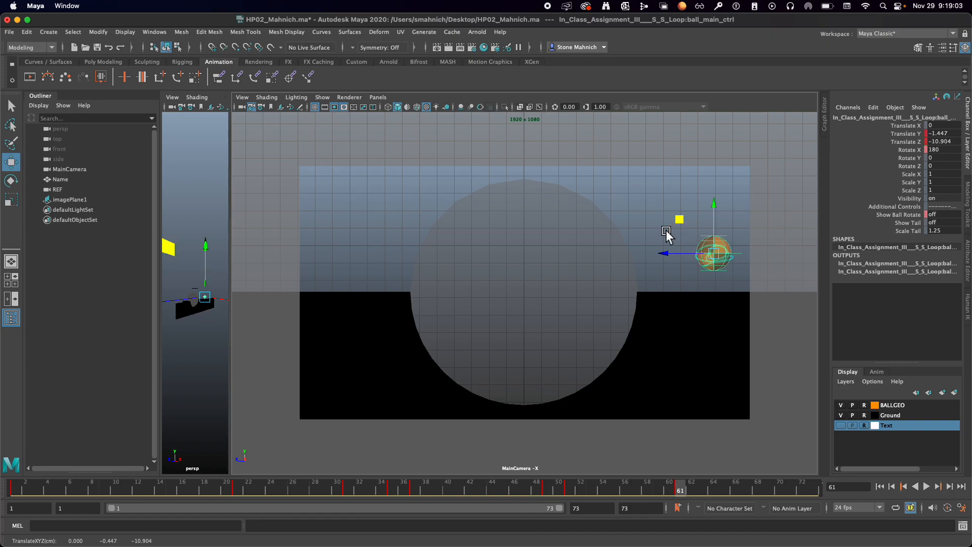
# - Place the ball at about Y -2.70, Z -11.92 on frame 63, and slide it out of the camera frame to about Z -15.18 on frame 66
pyautogui.click(698, 487)
pyautogui.moveTo(681, 224); pyautogui.dragTo(697, 241)
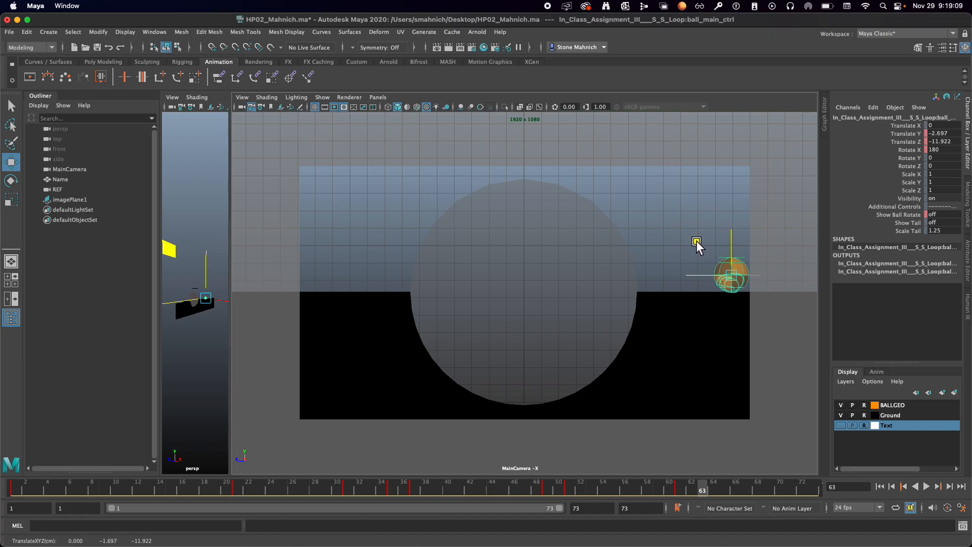
pyautogui.hotkey('alt', 'v')
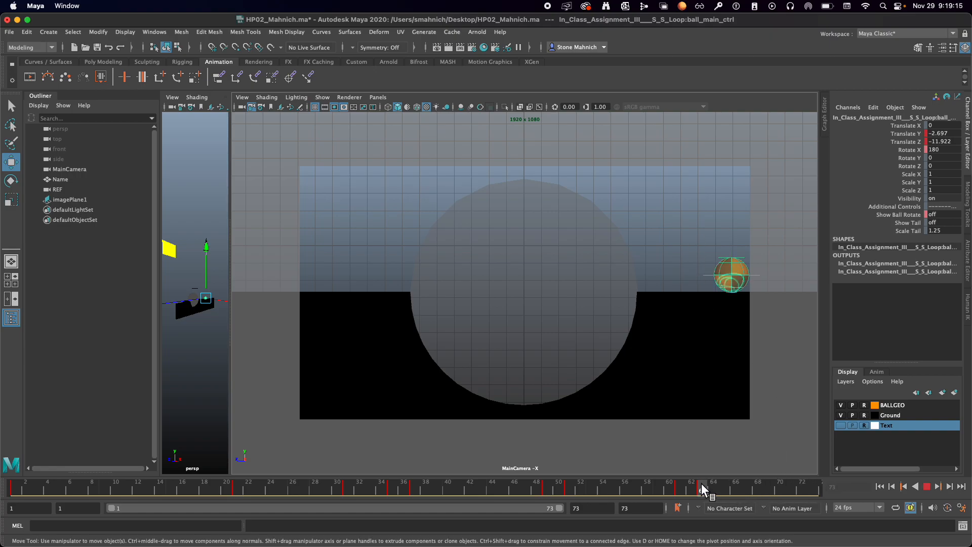
pyautogui.click(732, 482)
pyautogui.moveTo(685, 275); pyautogui.dragTo(740, 272)
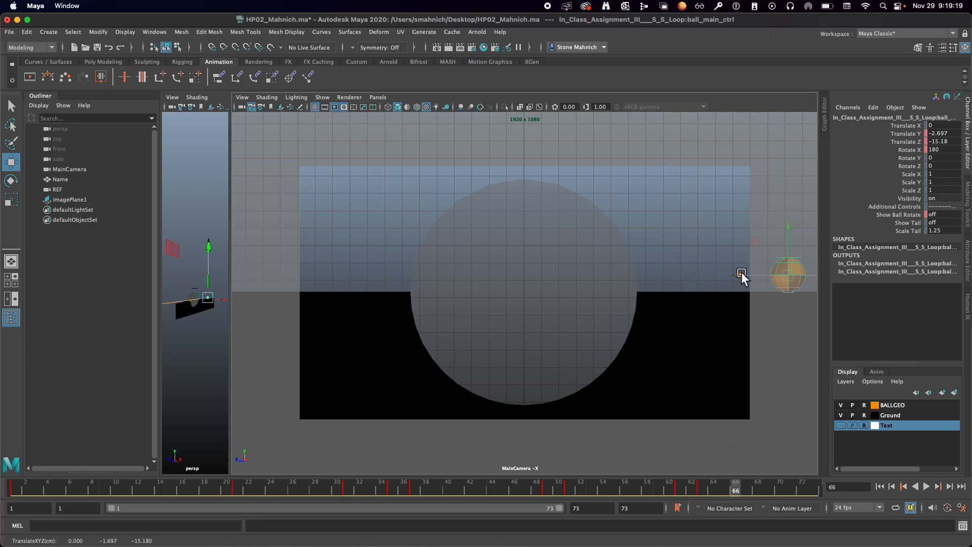
# - Deselect the ball, play back the blocked animation, and return to frame 1
pyautogui.click(623, 195)
pyautogui.click(925, 485)
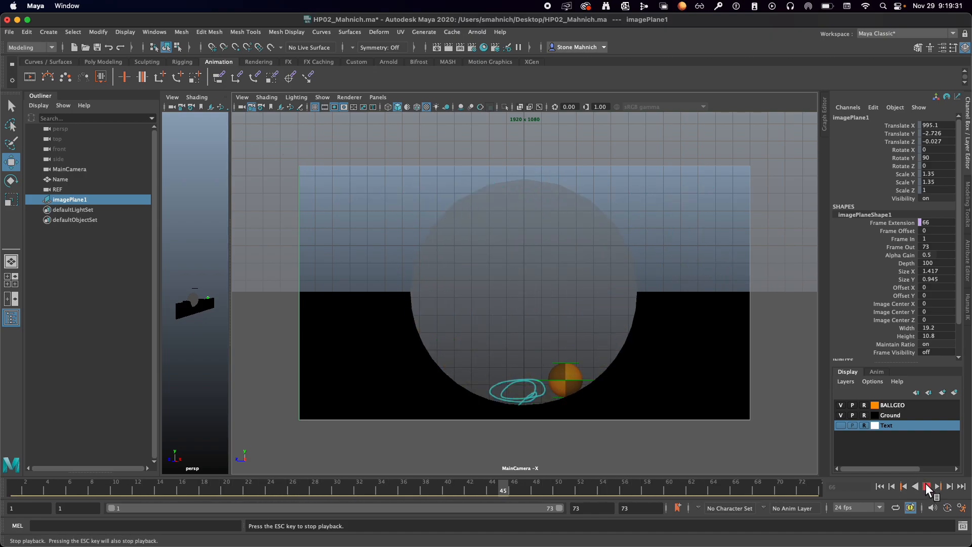
pyautogui.click(925, 482)
pyautogui.moveTo(378, 485)
pyautogui.mouseDown()
pyautogui.moveTo(48, 485)
pyautogui.moveTo(805, 477)
pyautogui.moveTo(8, 464)
pyautogui.mouseUp()
# - Try offsetting the ball's squash tip control at frame 28, undo the move, and return to frame 1
pyautogui.click(11, 181)
pyautogui.click(308, 142)
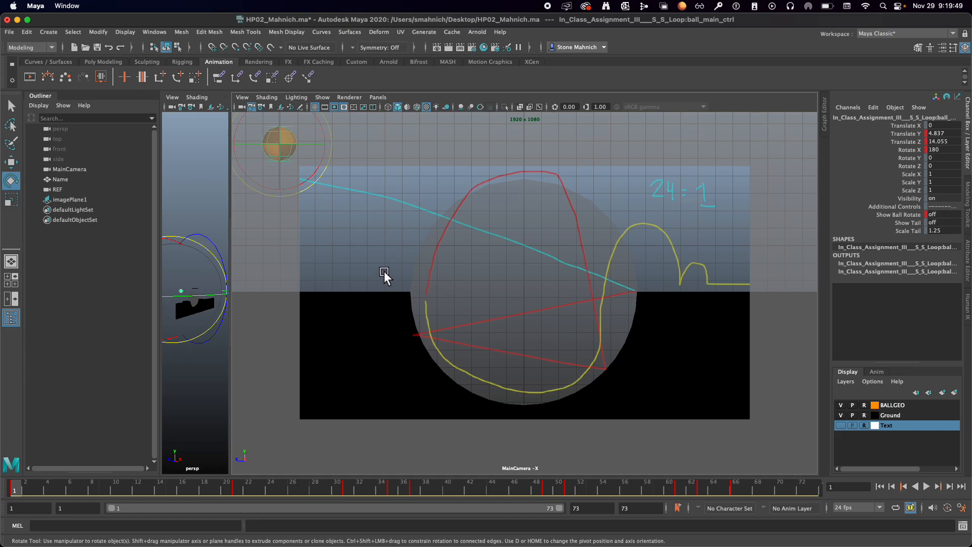
pyautogui.click(363, 196)
pyautogui.moveTo(267, 486); pyautogui.dragTo(314, 486)
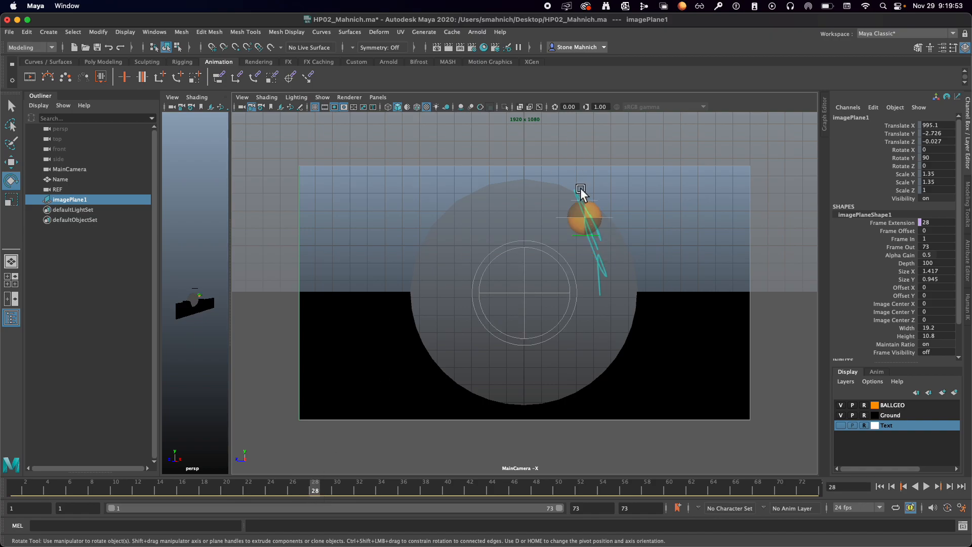
pyautogui.click(592, 240)
pyautogui.click(10, 163)
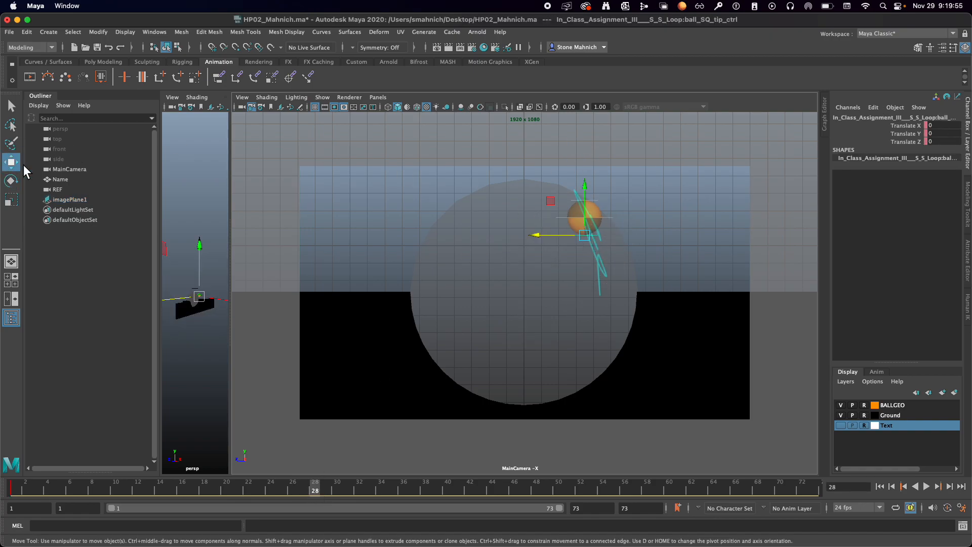
pyautogui.moveTo(551, 212)
pyautogui.mouseDown()
pyautogui.moveTo(579, 223)
pyautogui.moveTo(540, 212)
pyautogui.moveTo(561, 217)
pyautogui.mouseUp()
pyautogui.press('super+z')
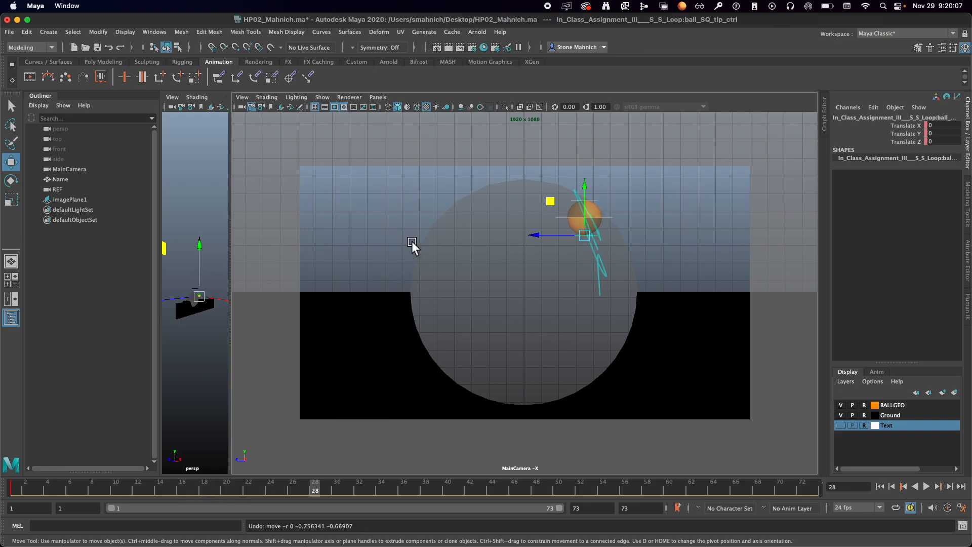
pyautogui.moveTo(65, 487); pyautogui.dragTo(18, 478)
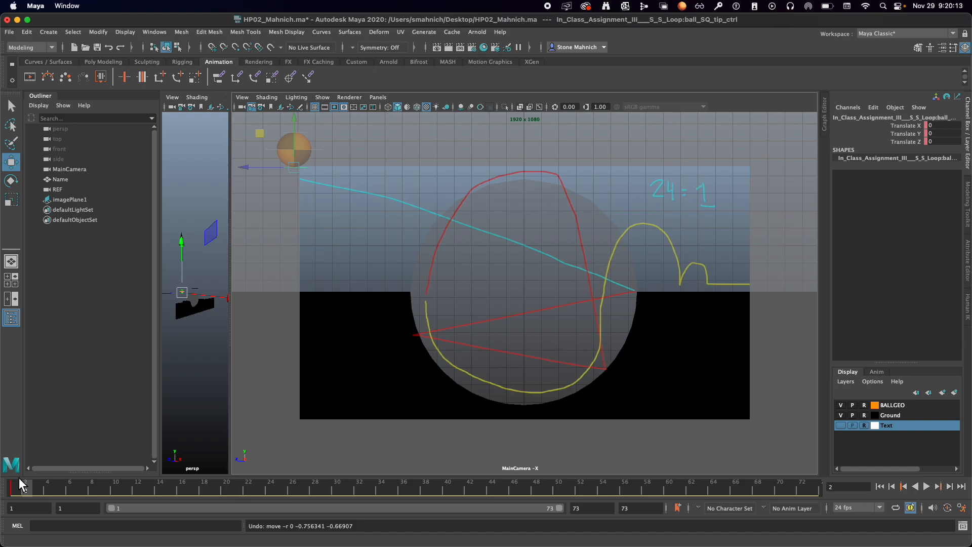
pyautogui.moveTo(19, 478)
pyautogui.mouseDown()
pyautogui.moveTo(9, 489)
pyautogui.moveTo(62, 487)
pyautogui.moveTo(7, 489)
pyautogui.moveTo(57, 486)
pyautogui.moveTo(17, 485)
pyautogui.mouseUp()
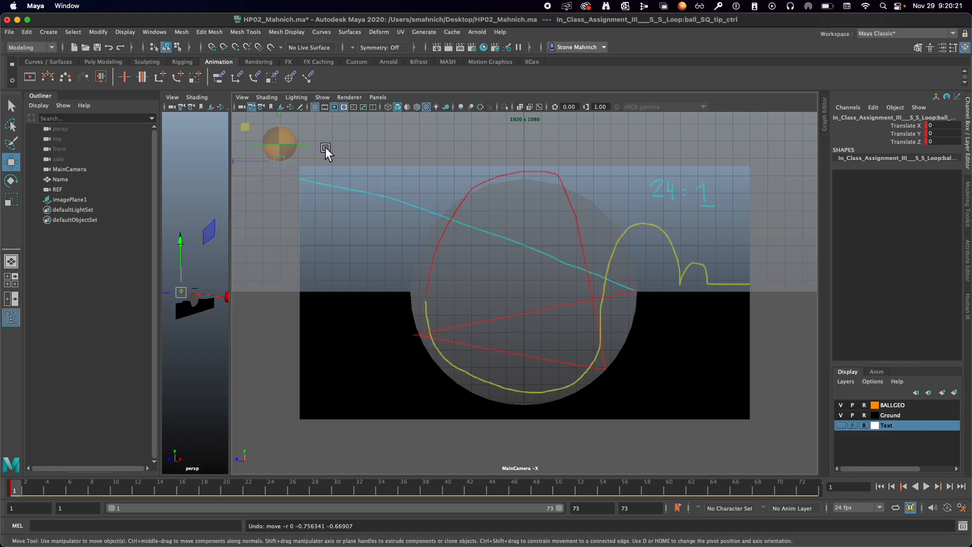
# - Rotate the ball's main control on X to about 249.5° at frame 1 and about 282.8° at frame 15
pyautogui.click(301, 143)
pyautogui.moveTo(43, 483)
pyautogui.mouseDown()
pyautogui.moveTo(98, 485)
pyautogui.moveTo(15, 487)
pyautogui.mouseUp()
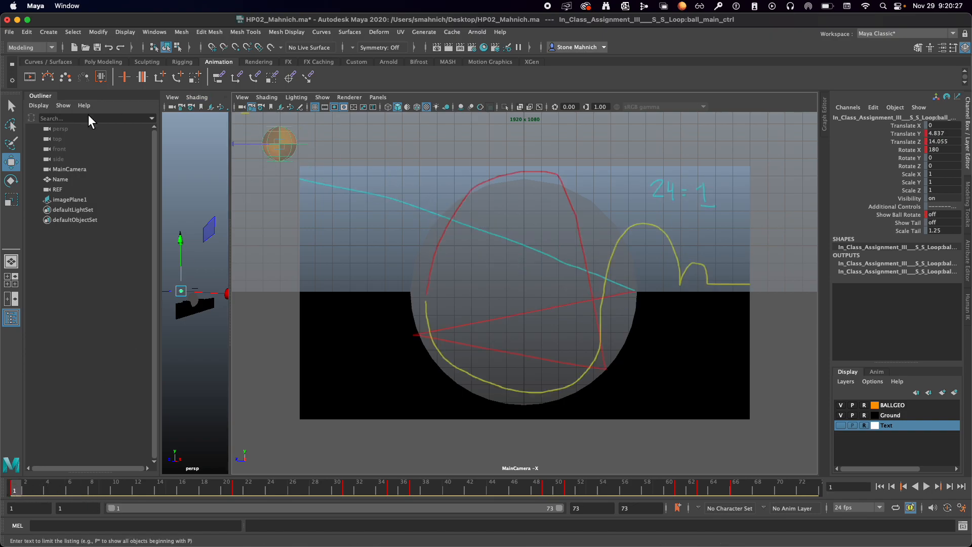
pyautogui.click(11, 180)
pyautogui.moveTo(306, 181); pyautogui.dragTo(332, 128)
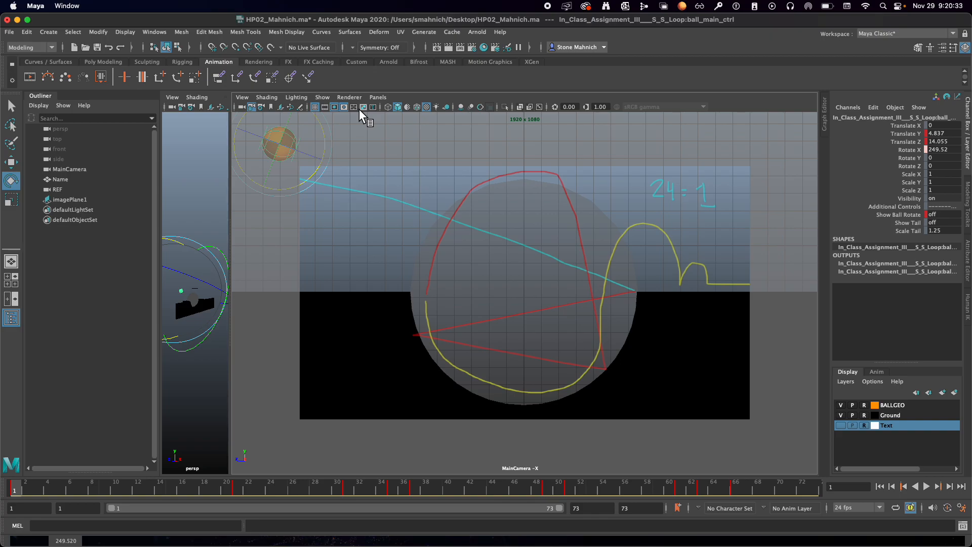
pyautogui.moveTo(38, 488); pyautogui.dragTo(103, 488)
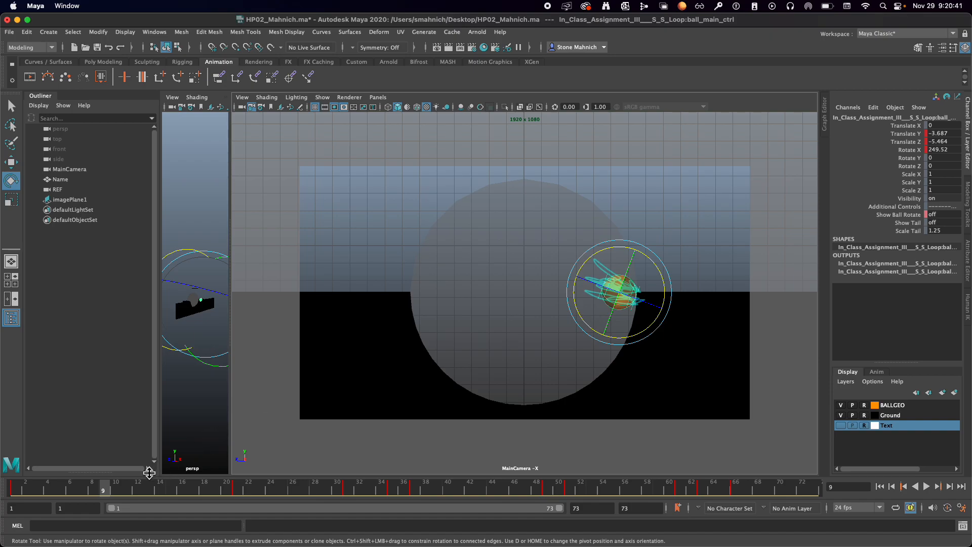
pyautogui.moveTo(137, 485); pyautogui.dragTo(166, 484)
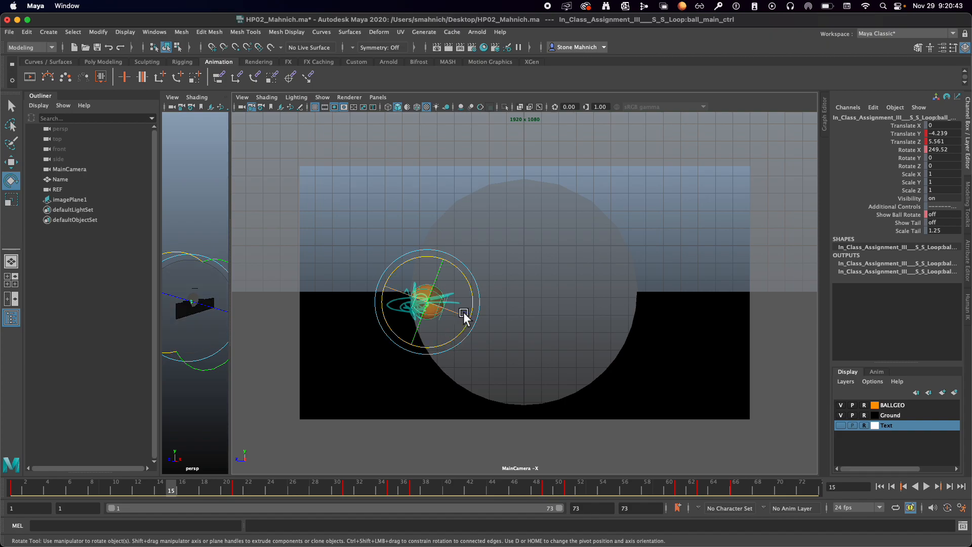
pyautogui.moveTo(458, 335)
pyautogui.mouseDown()
pyautogui.moveTo(466, 318)
pyautogui.moveTo(470, 327)
pyautogui.mouseUp()
# - At frame 21, rotate the ball's main control to about 227.65° on X
pyautogui.moveTo(216, 484); pyautogui.dragTo(233, 485)
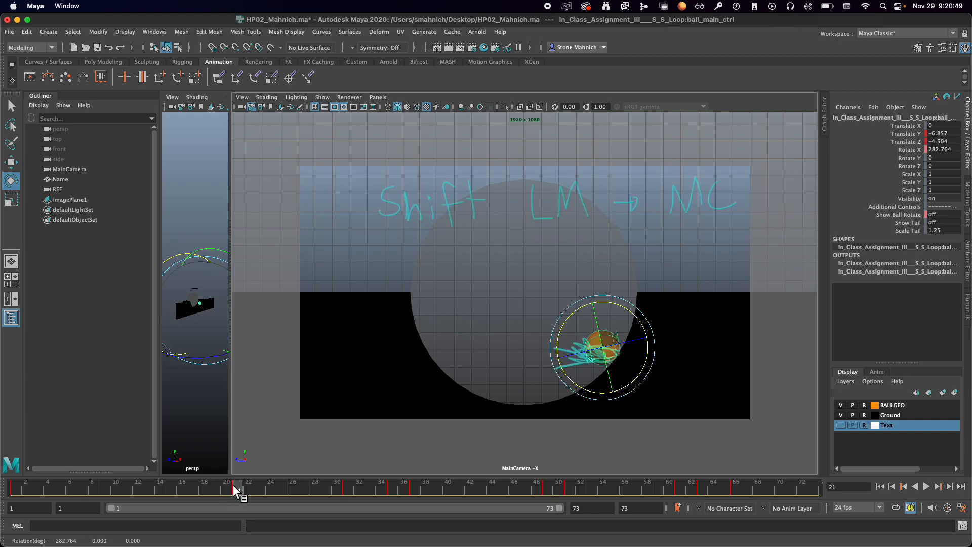
pyautogui.moveTo(645, 364); pyautogui.dragTo(565, 282)
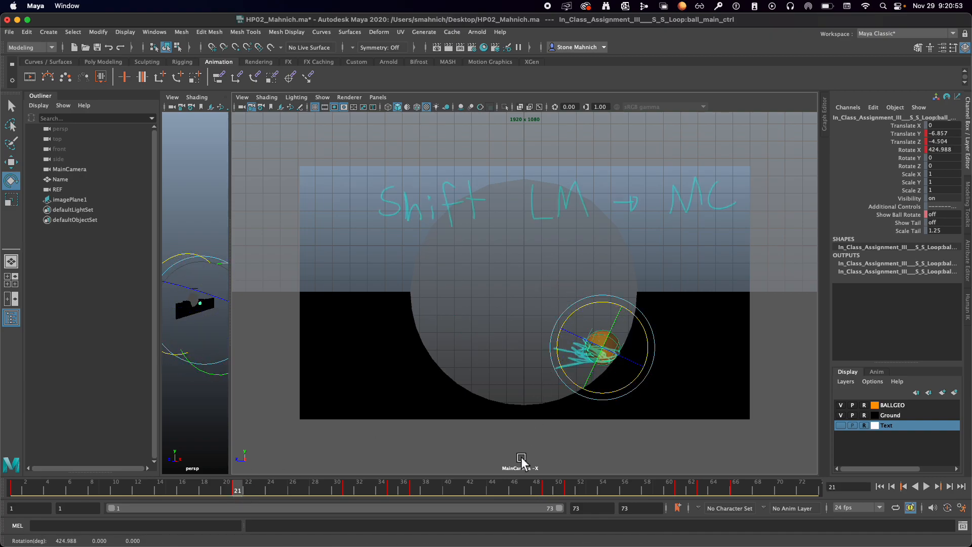
pyautogui.click(227, 486)
pyautogui.moveTo(225, 481)
pyautogui.mouseDown()
pyautogui.moveTo(161, 479)
pyautogui.moveTo(235, 484)
pyautogui.mouseUp()
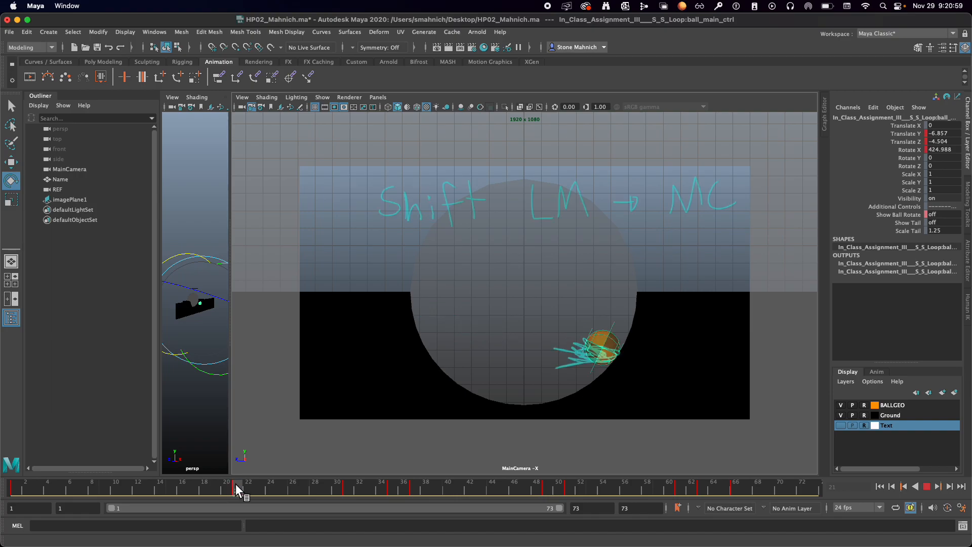
pyautogui.moveTo(636, 315); pyautogui.dragTo(551, 368)
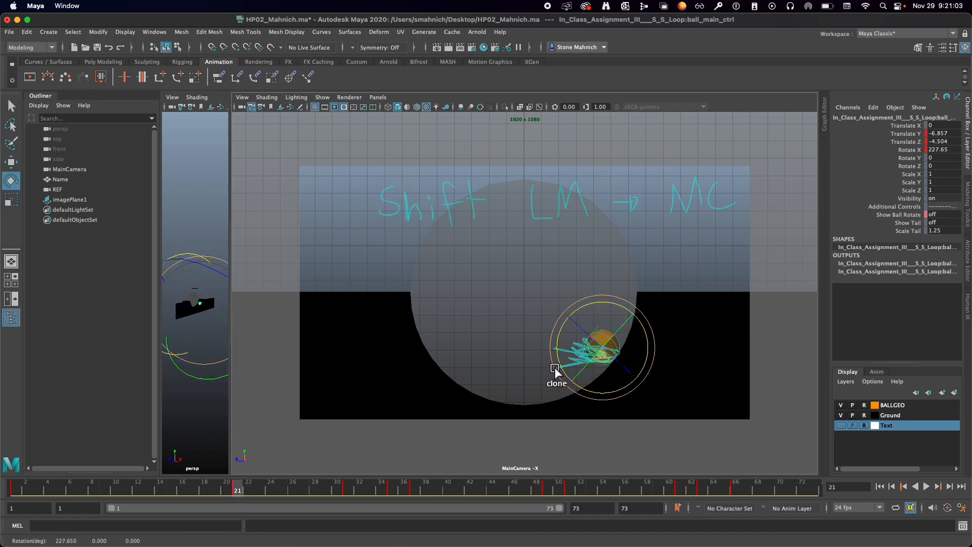
# - Review the spin from frame 15, and rotate the ball to about 185.2° on X at frame 26
pyautogui.moveTo(227, 483); pyautogui.dragTo(168, 484)
pyautogui.hotkey('alt', 'v')
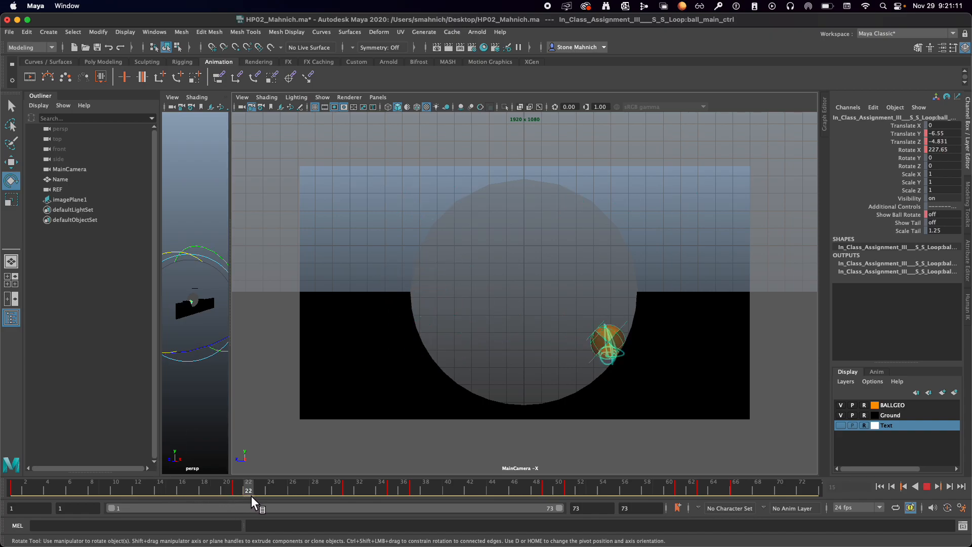
pyautogui.moveTo(253, 496)
pyautogui.mouseDown()
pyautogui.moveTo(235, 493)
pyautogui.moveTo(287, 491)
pyautogui.mouseUp()
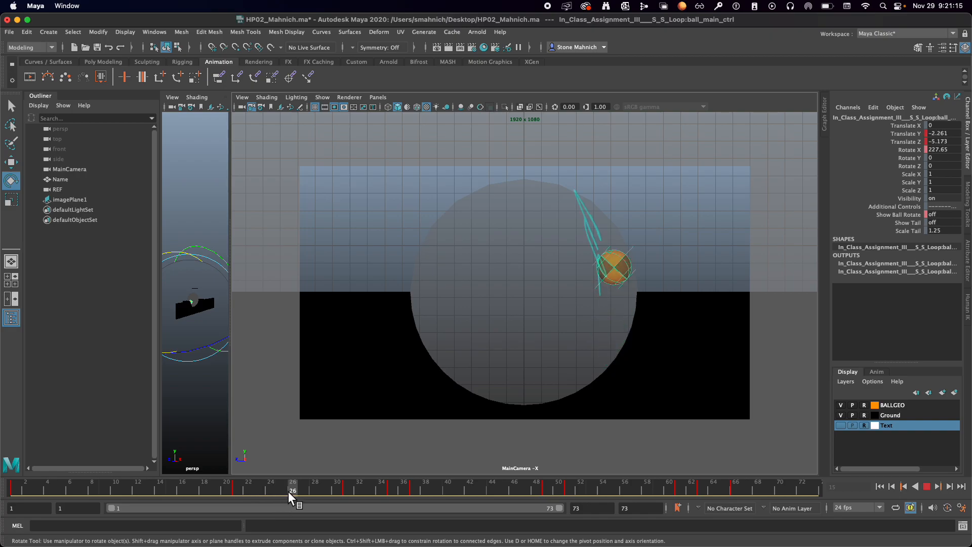
pyautogui.moveTo(655, 250); pyautogui.dragTo(656, 291)
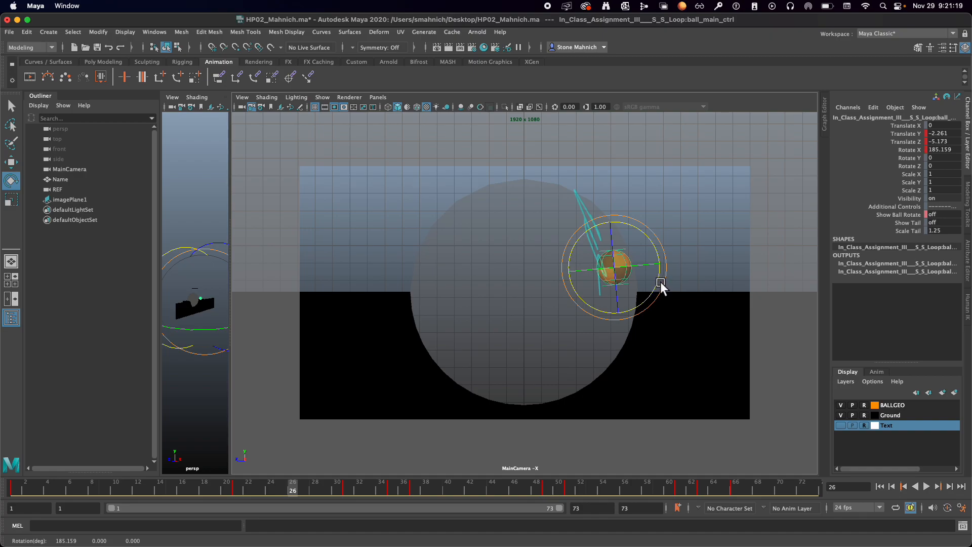
# - Rotate the ball on X to about 270.4° at frame 31, setting a key, and to about 359.5° at frame 37
pyautogui.moveTo(214, 483); pyautogui.dragTo(349, 482)
pyautogui.moveTo(549, 225); pyautogui.dragTo(581, 153)
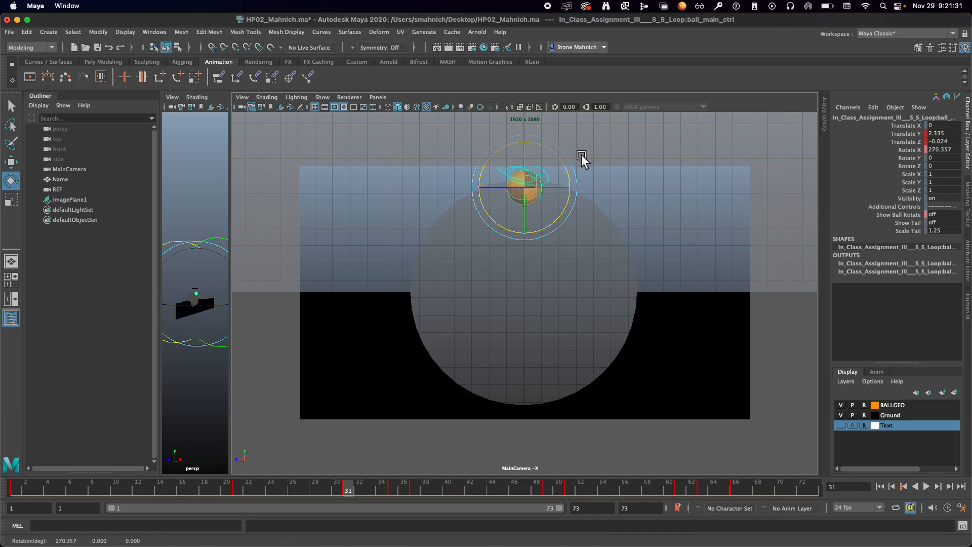
pyautogui.press('s')
pyautogui.moveTo(357, 487); pyautogui.dragTo(412, 487)
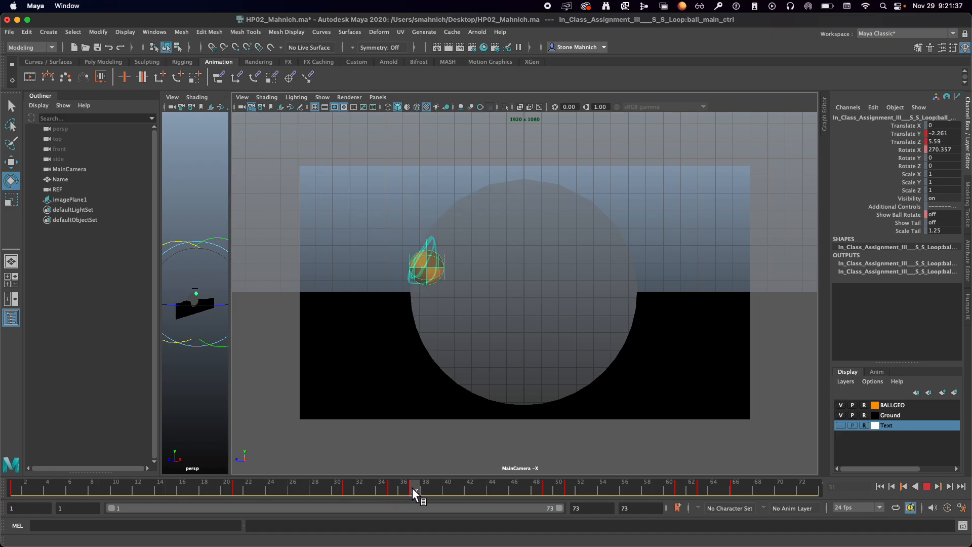
pyautogui.moveTo(448, 308); pyautogui.dragTo(465, 245)
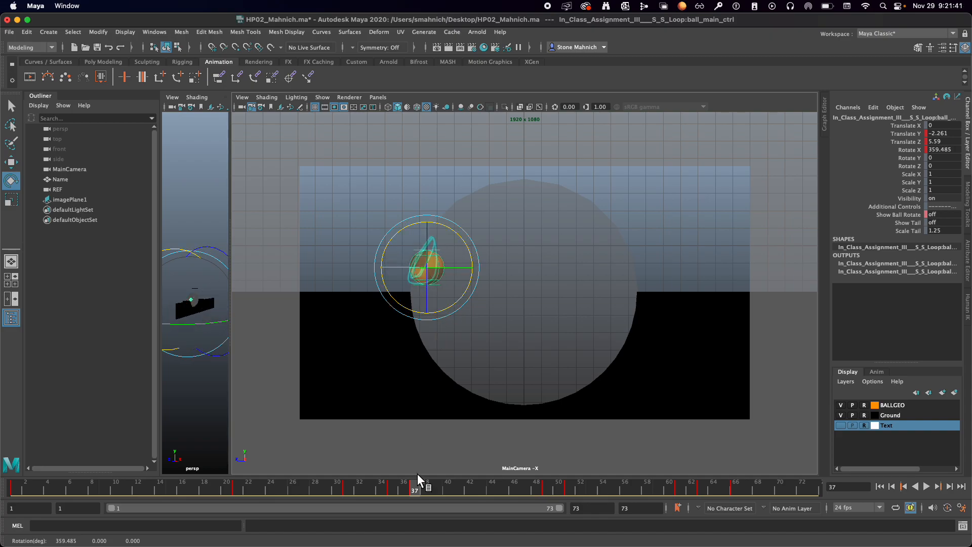
# - Rotate the ball on X to about 449.6° at frame 44 and about 518.6° at frame 49
pyautogui.moveTo(420, 480); pyautogui.dragTo(493, 484)
pyautogui.moveTo(549, 350); pyautogui.dragTo(466, 341)
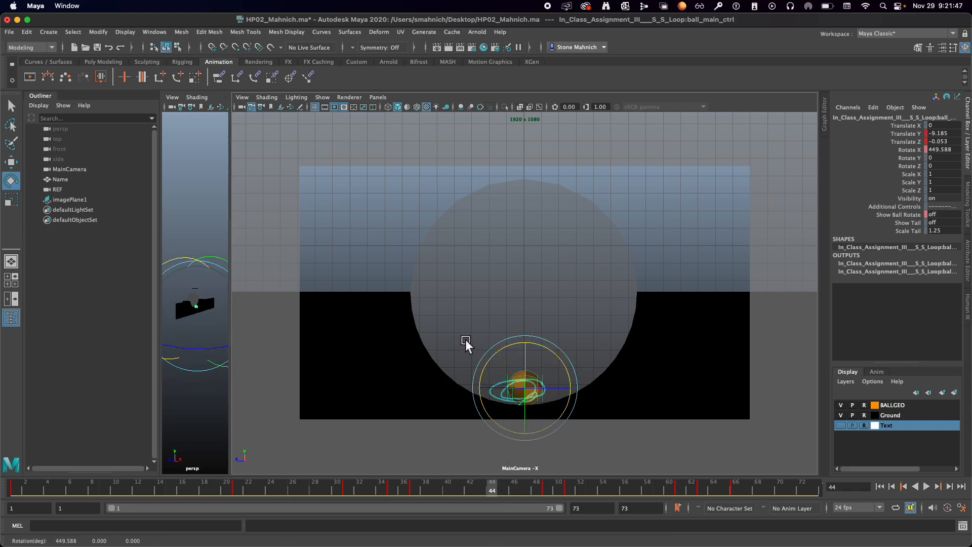
pyautogui.moveTo(478, 481); pyautogui.dragTo(549, 481)
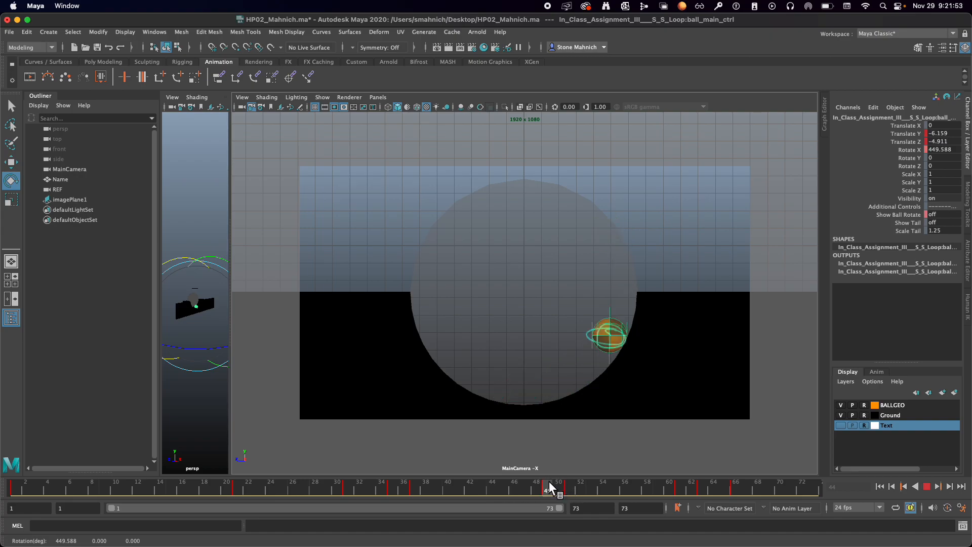
pyautogui.moveTo(643, 305); pyautogui.dragTo(586, 278)
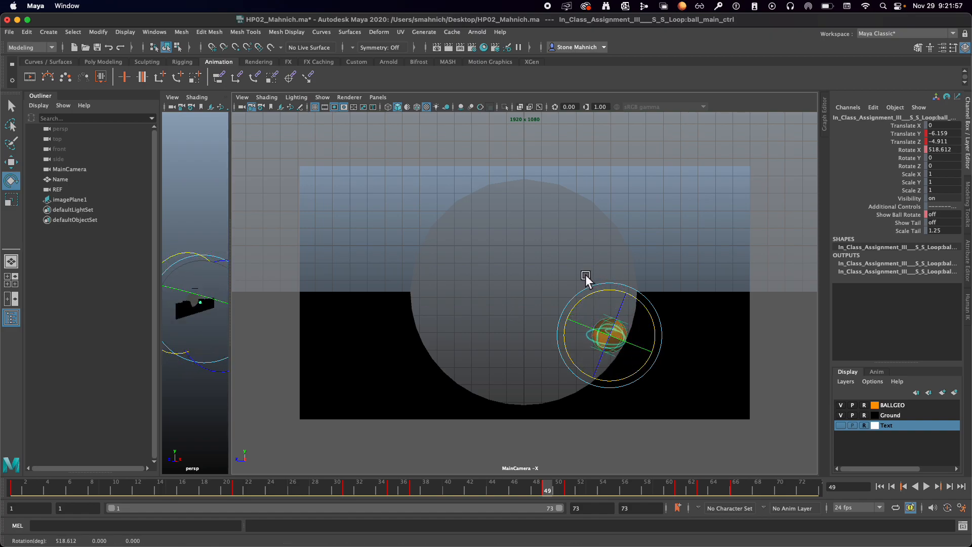
# - Rotate the ball on X to about 459° at frame 53 and about 373.2° at frame 59
pyautogui.click(567, 486)
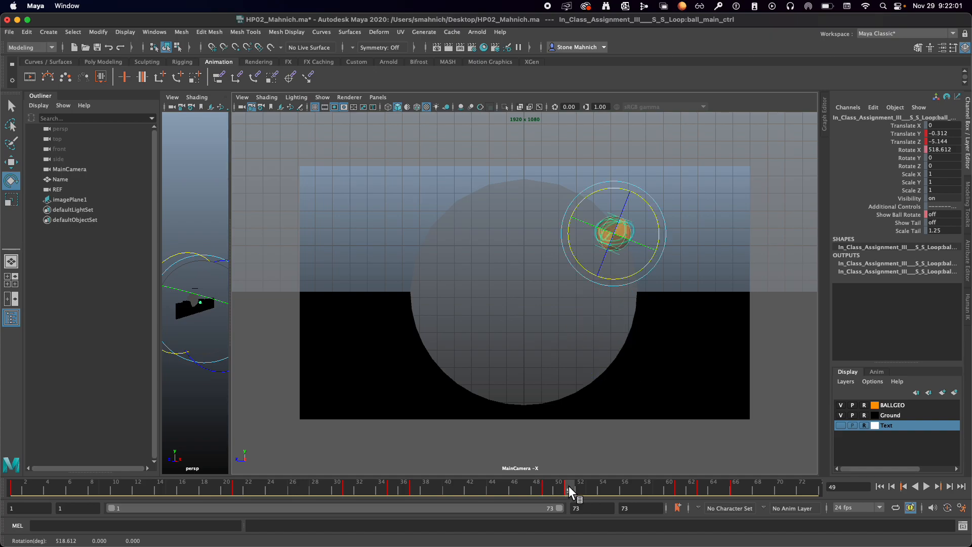
pyautogui.click(588, 486)
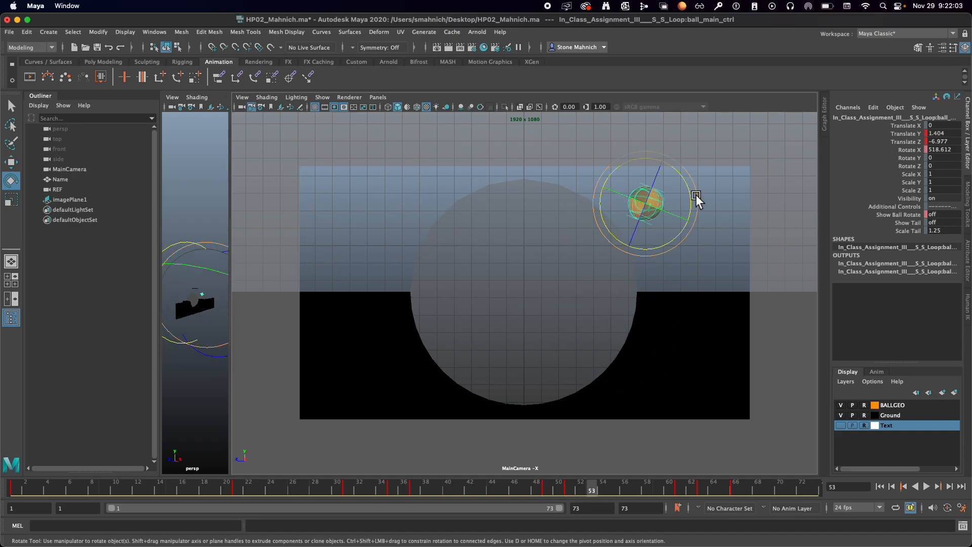
pyautogui.moveTo(681, 178); pyautogui.dragTo(695, 224)
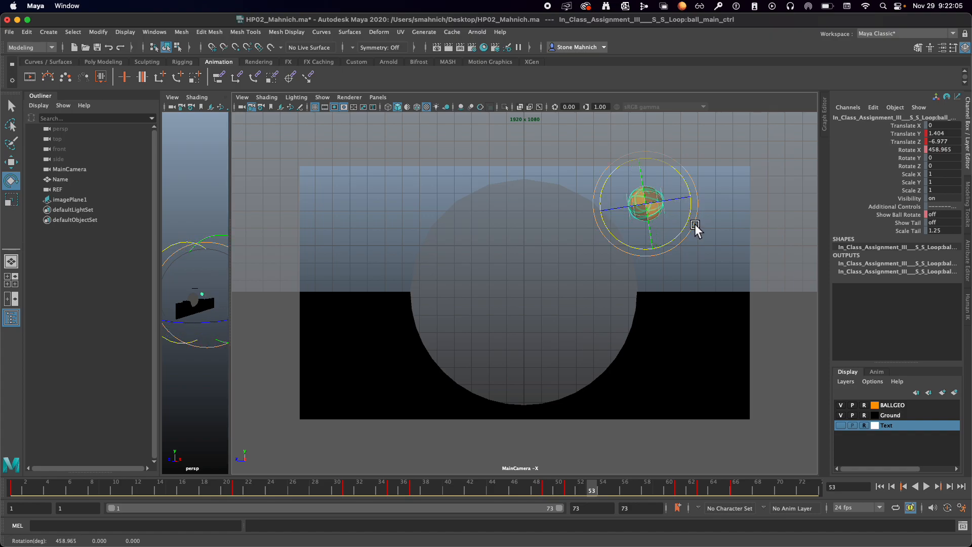
pyautogui.click(656, 486)
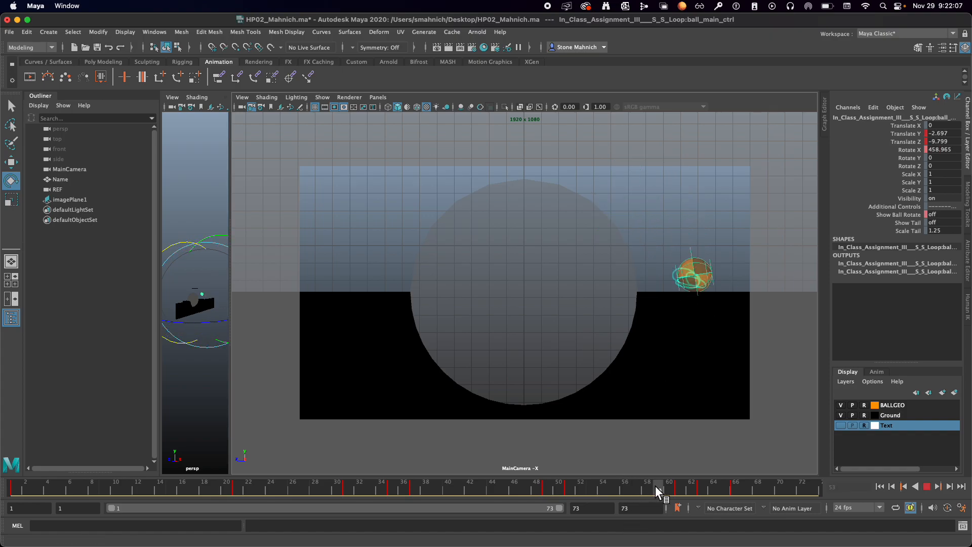
pyautogui.moveTo(724, 248); pyautogui.dragTo(736, 293)
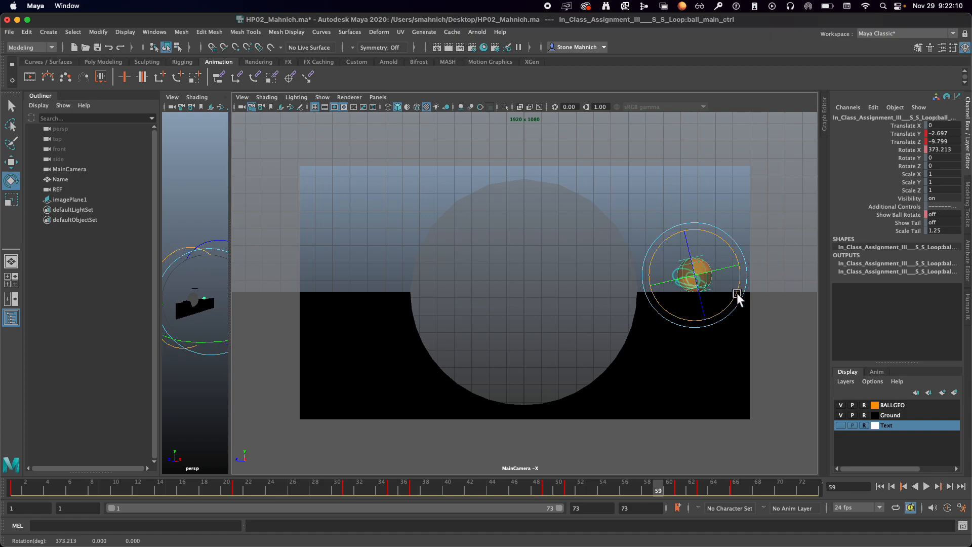
# - Rotate the ball on X to about 184.2° at frame 63 and about 275.5° at frame 61
pyautogui.click(678, 484)
pyautogui.moveTo(734, 213); pyautogui.dragTo(789, 338)
pyautogui.click(701, 489)
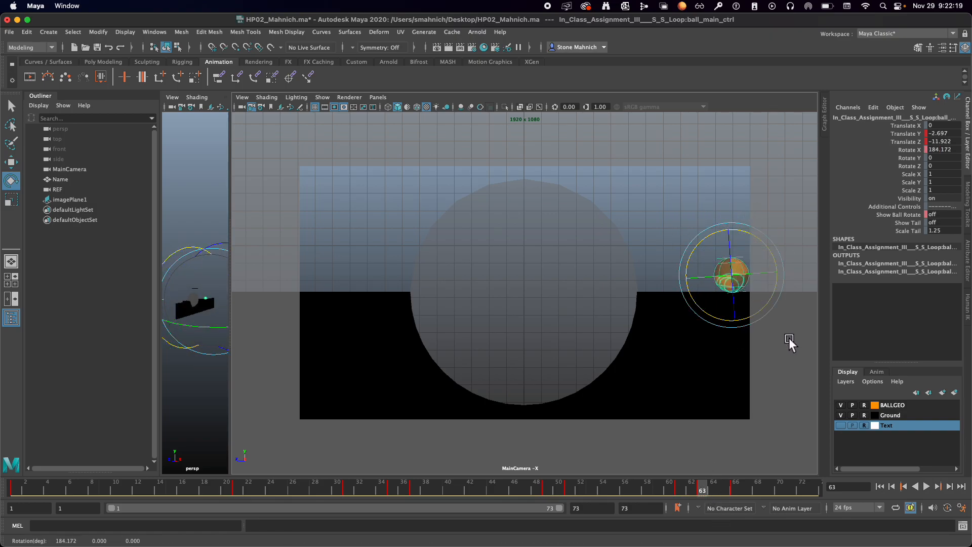
pyautogui.click(680, 489)
pyautogui.moveTo(751, 235); pyautogui.dragTo(758, 273)
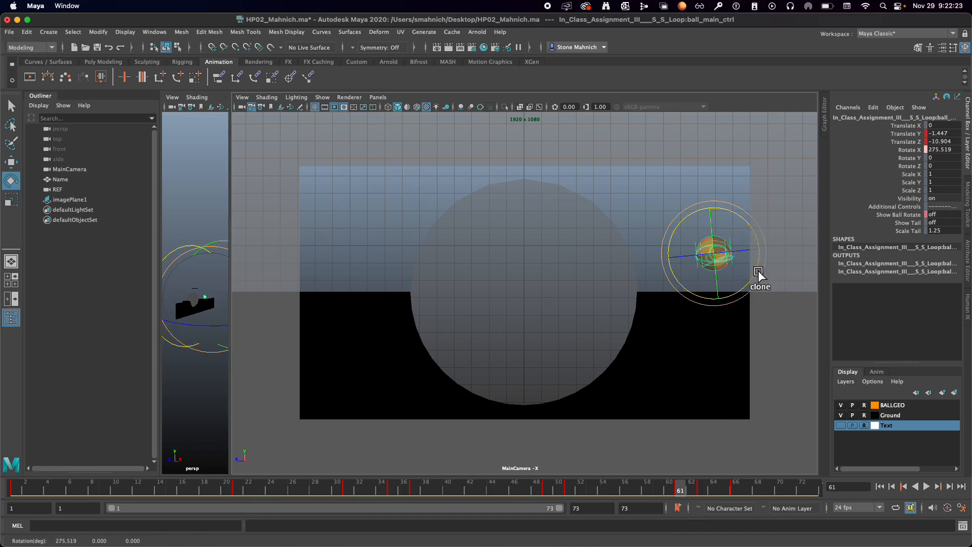
# - Rotate the ball on X to about 527.2° at frame 51, and scrub the timeline to check the spin
pyautogui.moveTo(639, 485); pyautogui.dragTo(570, 483)
pyautogui.moveTo(656, 241); pyautogui.dragTo(658, 225)
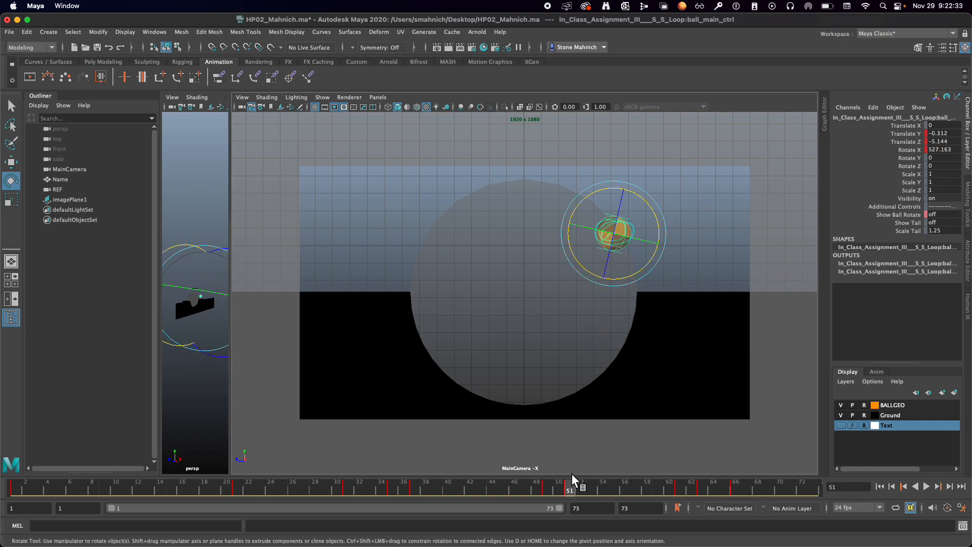
pyautogui.moveTo(530, 484); pyautogui.dragTo(688, 494)
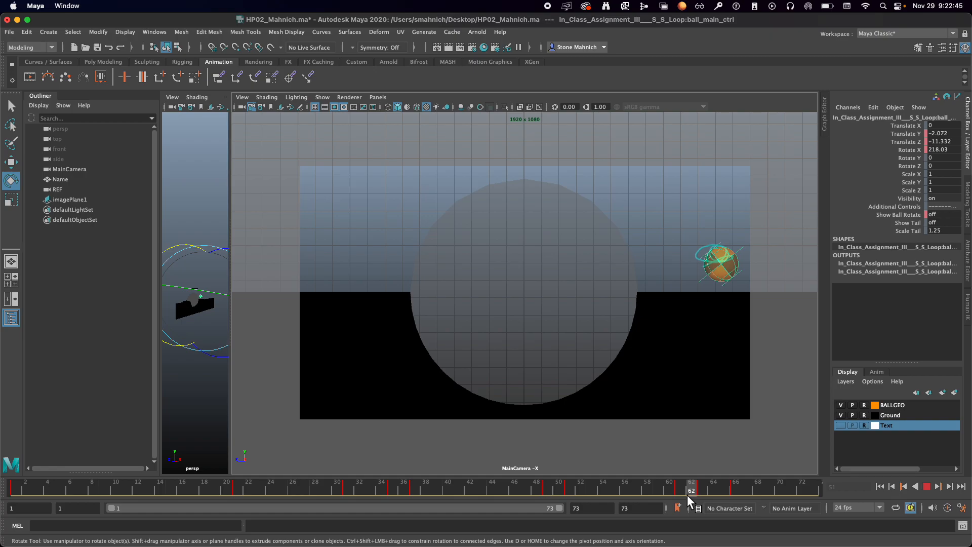
pyautogui.moveTo(684, 494)
pyautogui.mouseDown()
pyautogui.moveTo(528, 481)
pyautogui.moveTo(768, 491)
pyautogui.moveTo(141, 449)
pyautogui.moveTo(7, 458)
pyautogui.mouseUp()
# - Play the ball animation from frame 1, and scrub through the opening frames to review its motion and rotation
pyautogui.click(348, 236)
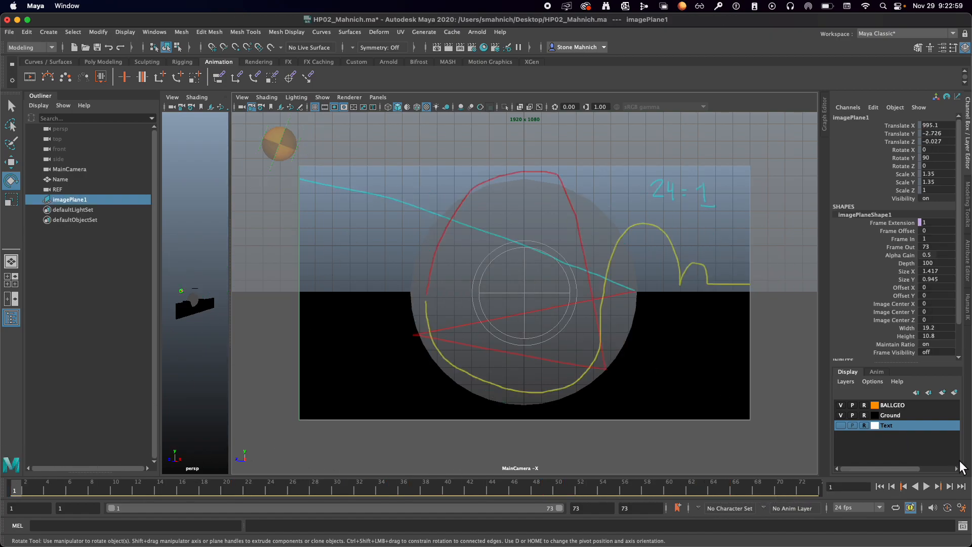
pyautogui.click(925, 486)
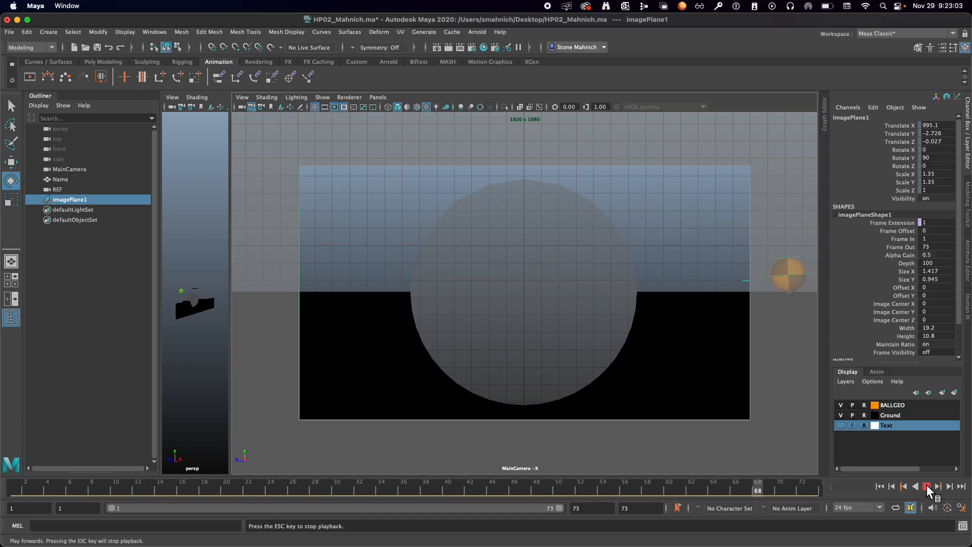
pyautogui.click(926, 486)
pyautogui.moveTo(15, 487)
pyautogui.mouseDown()
pyautogui.moveTo(3, 488)
pyautogui.moveTo(613, 488)
pyautogui.moveTo(20, 476)
pyautogui.moveTo(4, 464)
pyautogui.mouseUp()
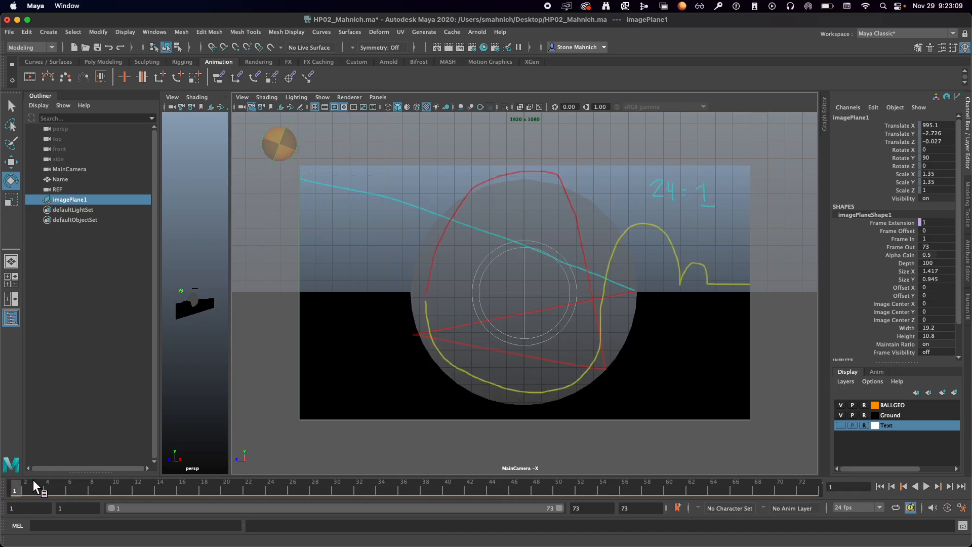
pyautogui.hotkey('alt', 'v')
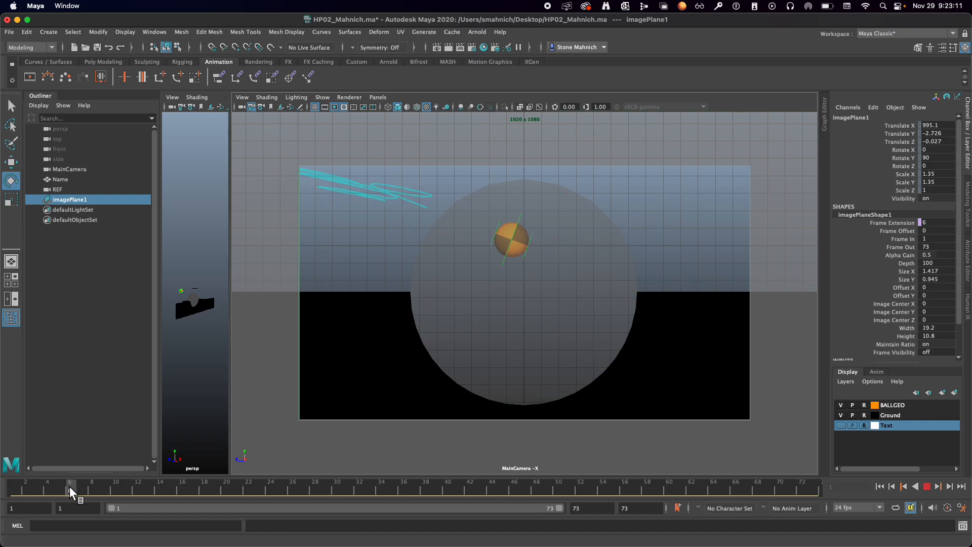
pyautogui.click(2, 490)
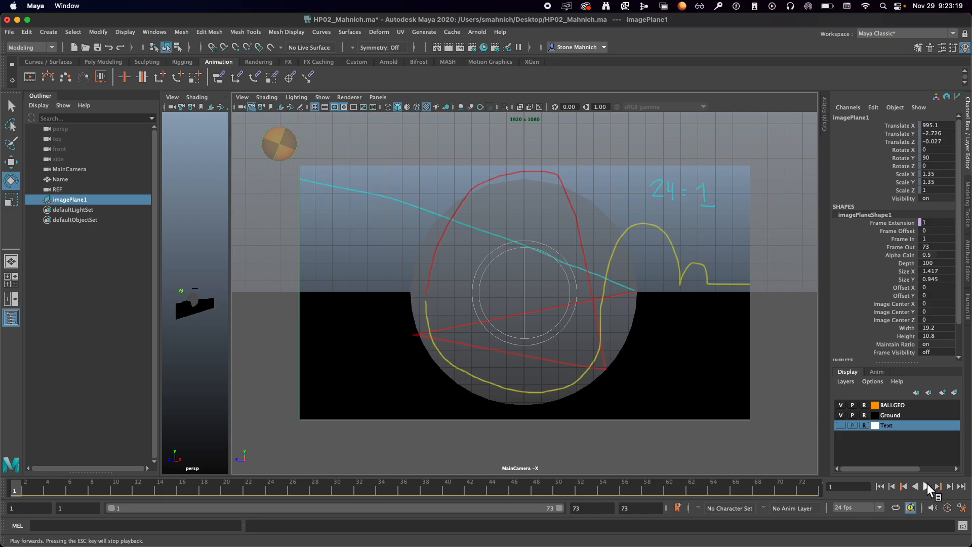
pyautogui.click(927, 482)
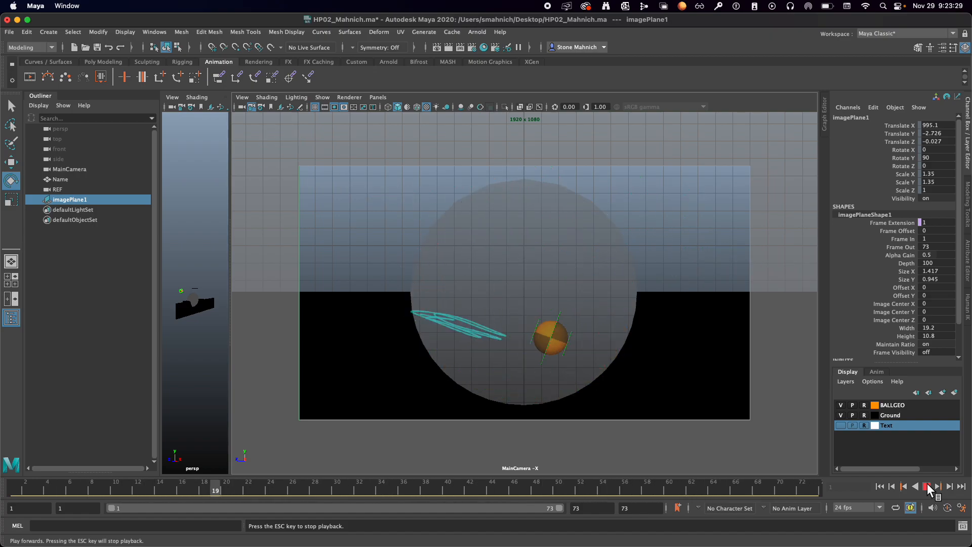
pyautogui.click(927, 487)
pyautogui.moveTo(225, 488)
pyautogui.mouseDown()
pyautogui.moveTo(36, 501)
pyautogui.moveTo(190, 477)
pyautogui.moveTo(94, 478)
pyautogui.mouseUp()
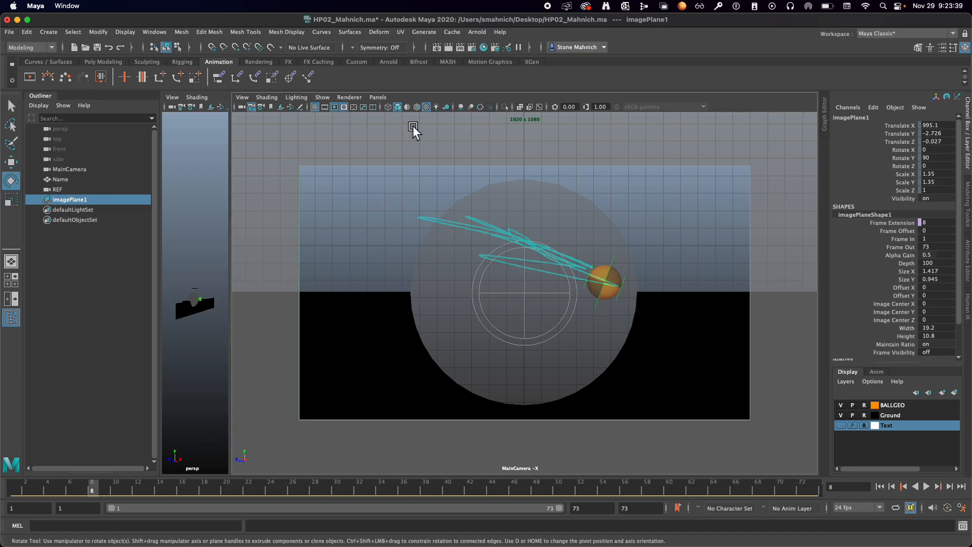
# - Hide the grease pencil strokes and image planes in the main camera view
pyautogui.click(322, 97)
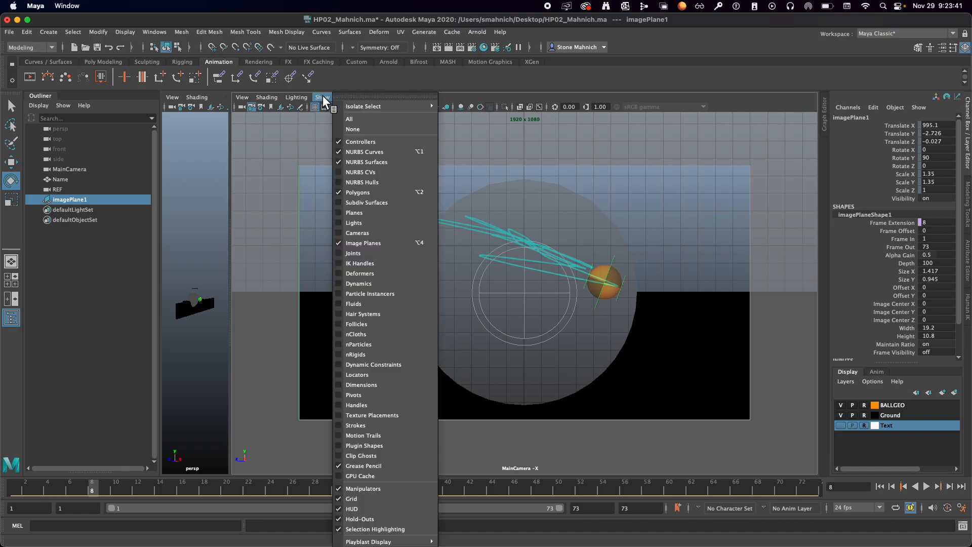
pyautogui.click(380, 454)
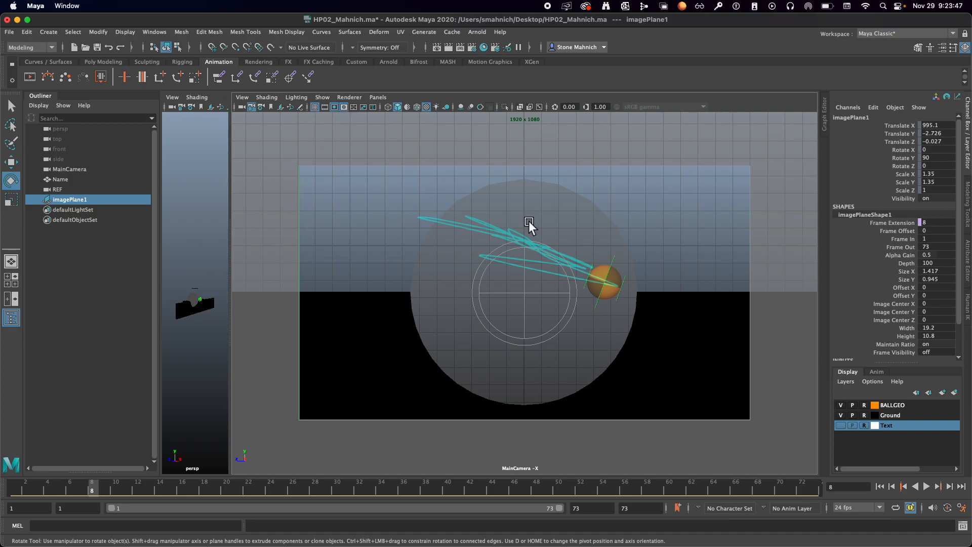
pyautogui.click(322, 97)
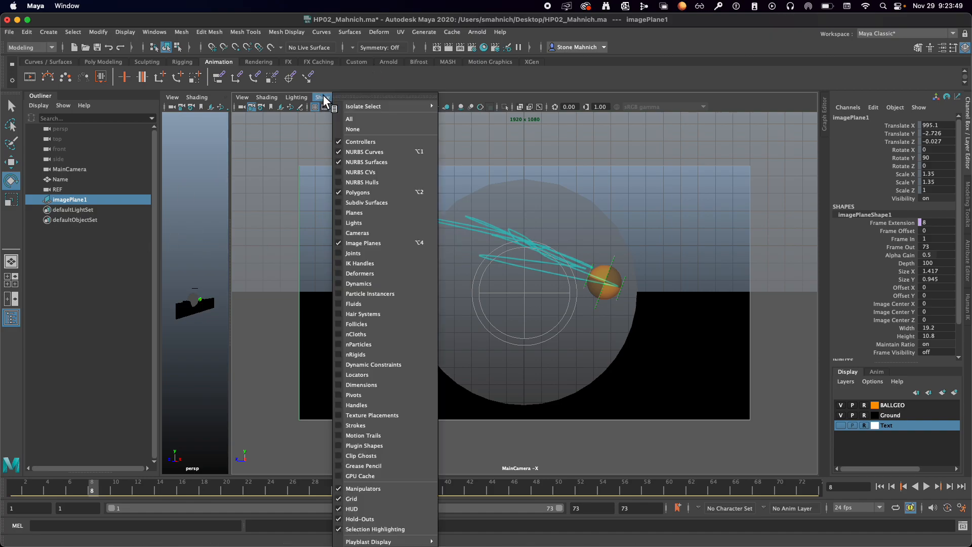
pyautogui.click(379, 244)
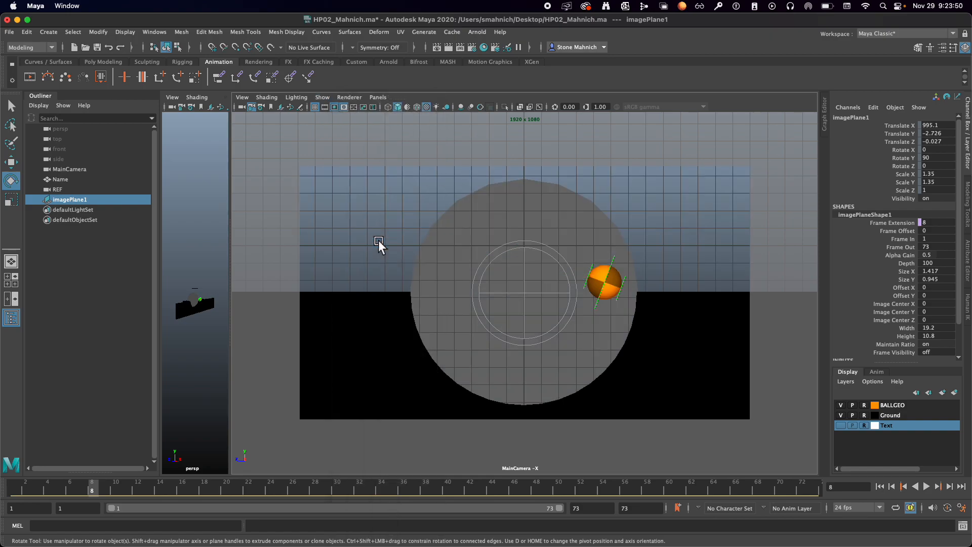
# - Clear the selection and hide the NURBS curves, grid, resolution gate and gate mask in the main camera view
pyautogui.click(343, 218)
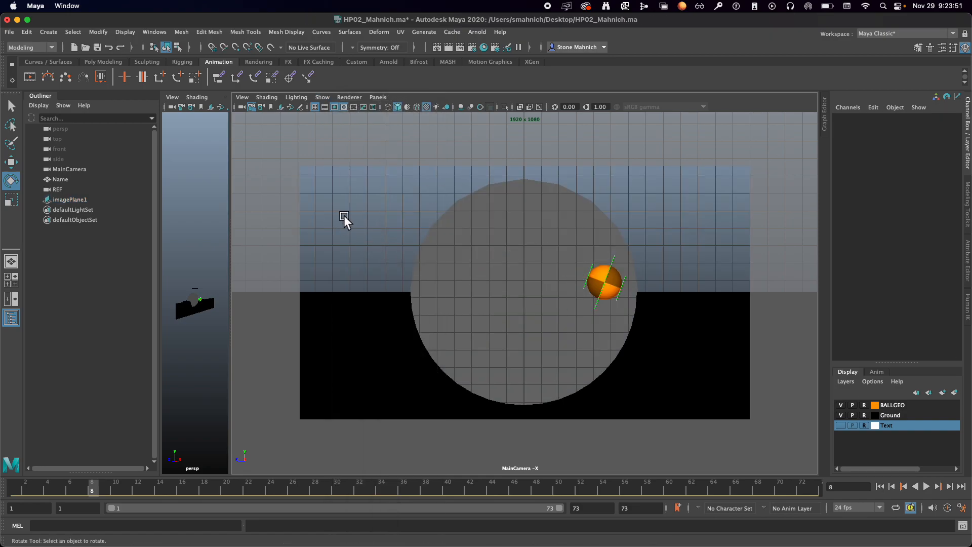
pyautogui.click(322, 96)
pyautogui.click(362, 151)
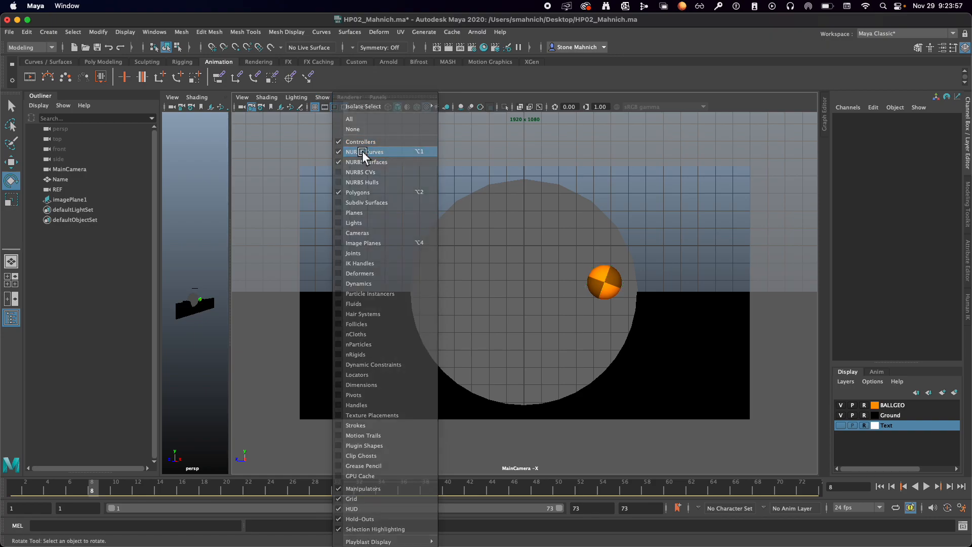
pyautogui.click(314, 107)
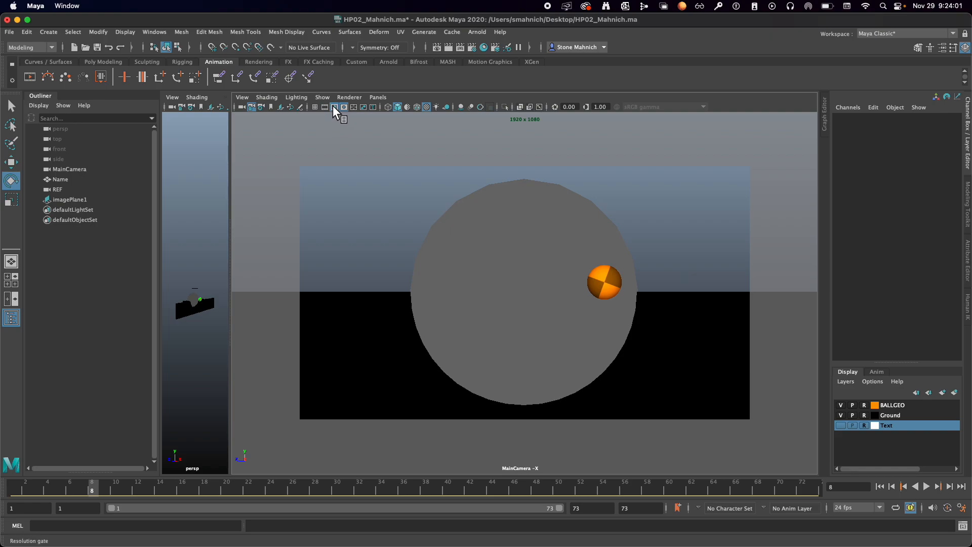
pyautogui.click(344, 108)
# - Create a playblast of the main camera view through the playblast options, keeping the H.264 encoding and render-settings size
pyautogui.rightClick(426, 480)
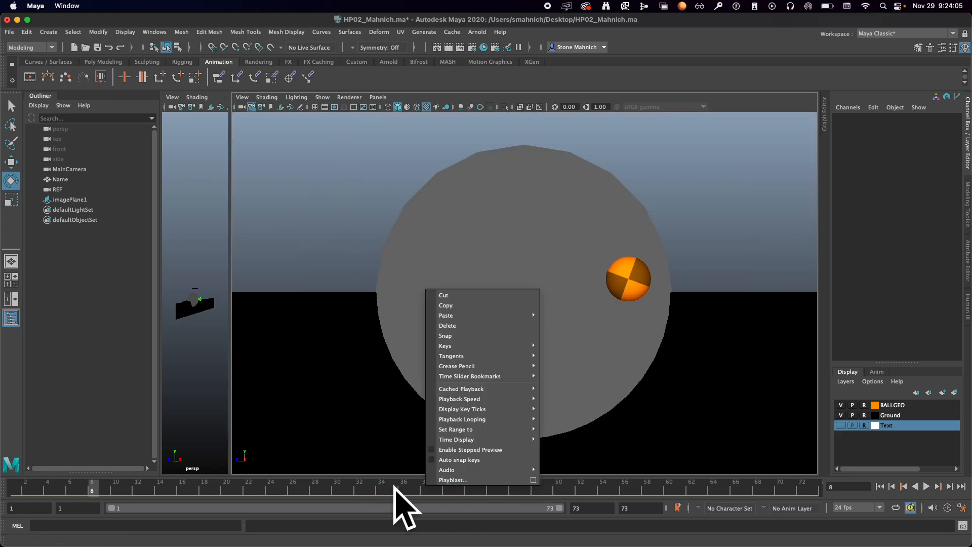
pyautogui.click(533, 480)
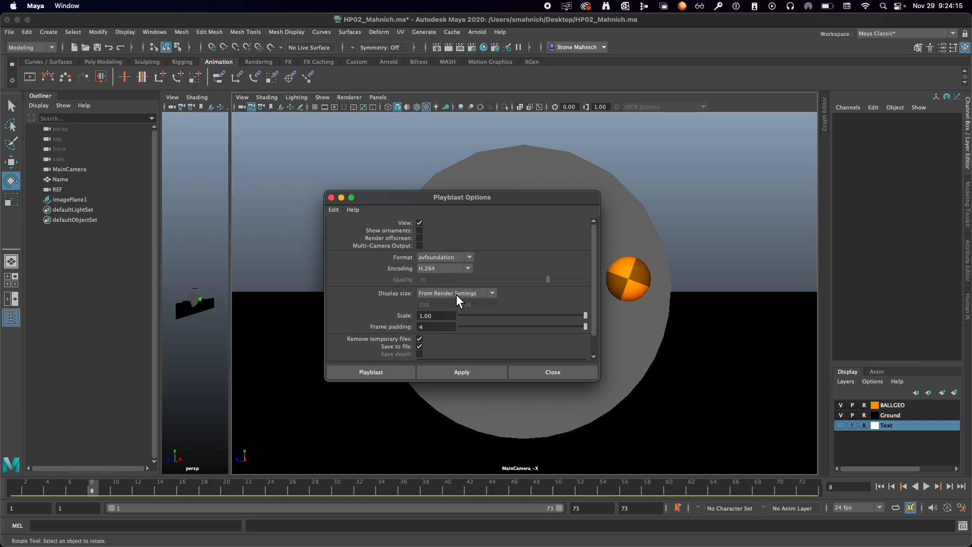
pyautogui.click(467, 369)
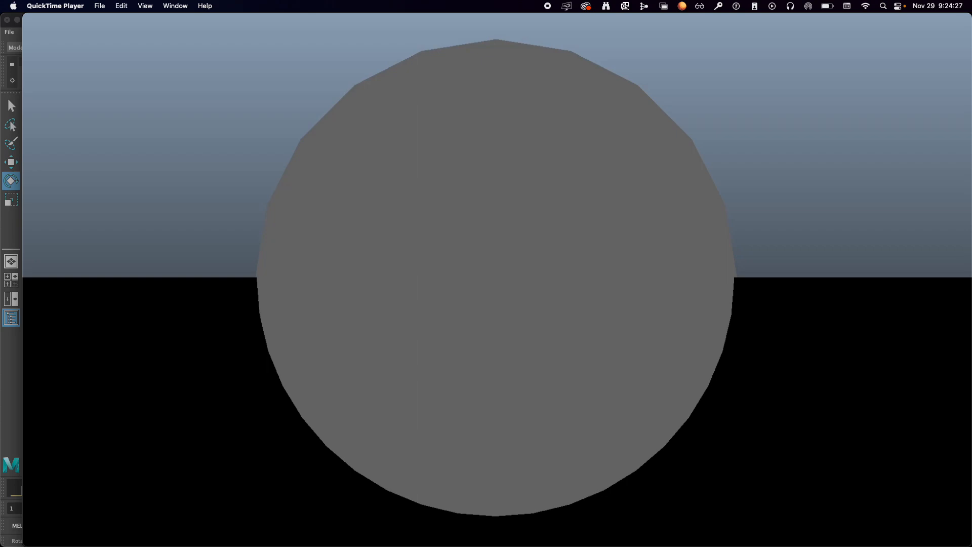
# - Play the playblast movie in QuickTime Player, and scrub through the ball's loop to the end to examine the motion
pyautogui.moveTo(463, 241)
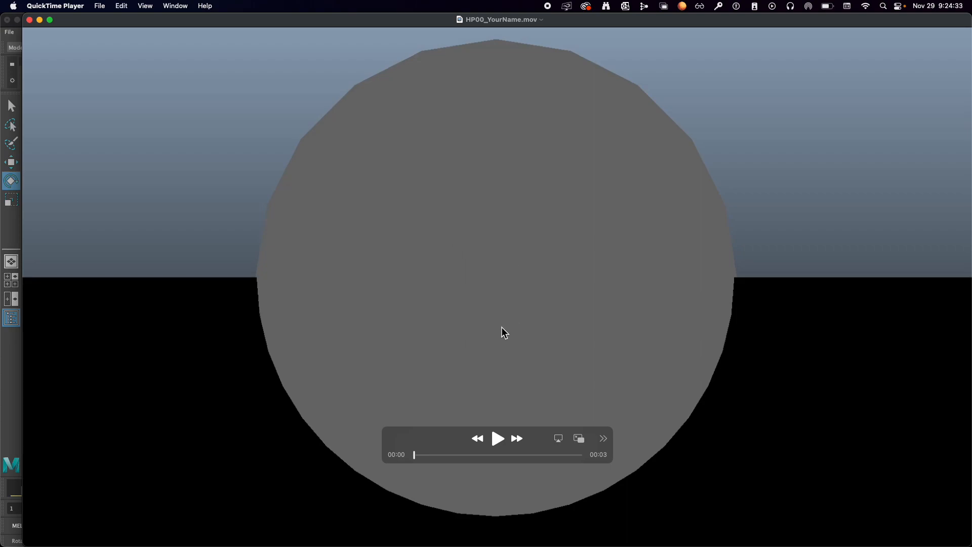
pyautogui.click(498, 439)
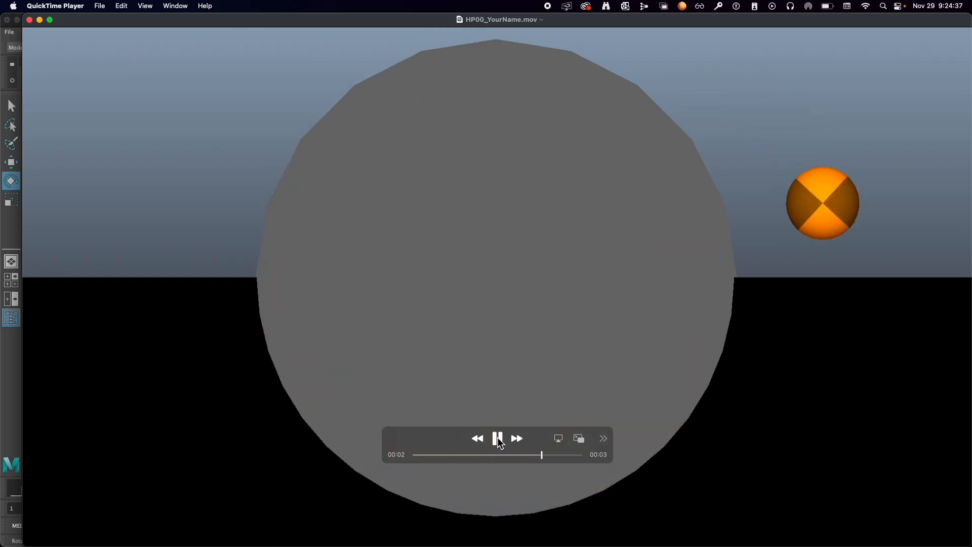
pyautogui.click(497, 438)
pyautogui.click(496, 437)
pyautogui.moveTo(479, 455); pyautogui.dragTo(507, 454)
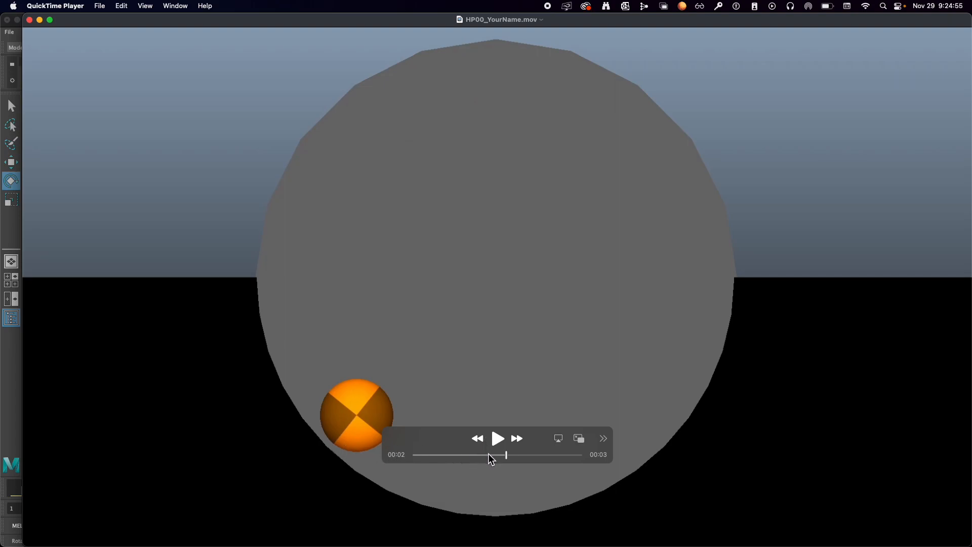
pyautogui.moveTo(486, 454); pyautogui.dragTo(507, 455)
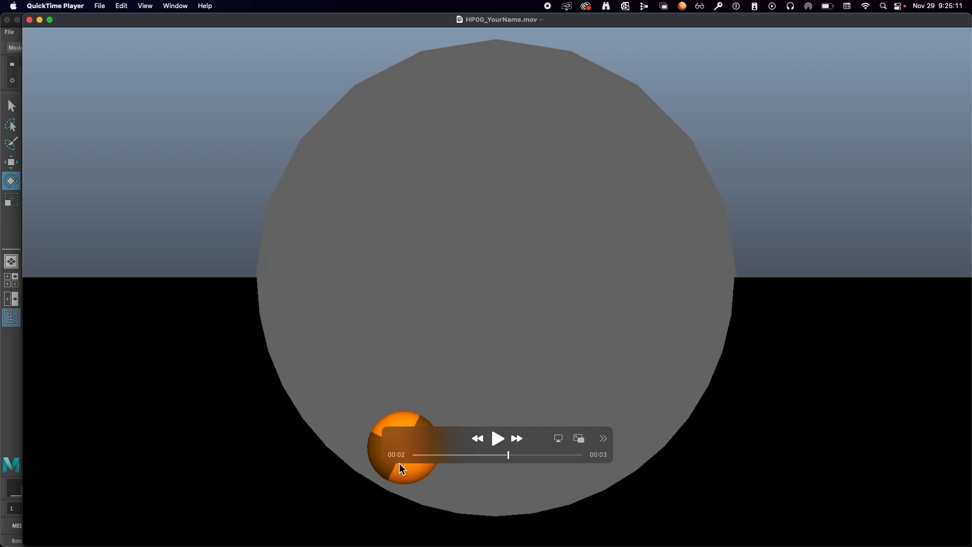
pyautogui.moveTo(468, 456); pyautogui.dragTo(585, 464)
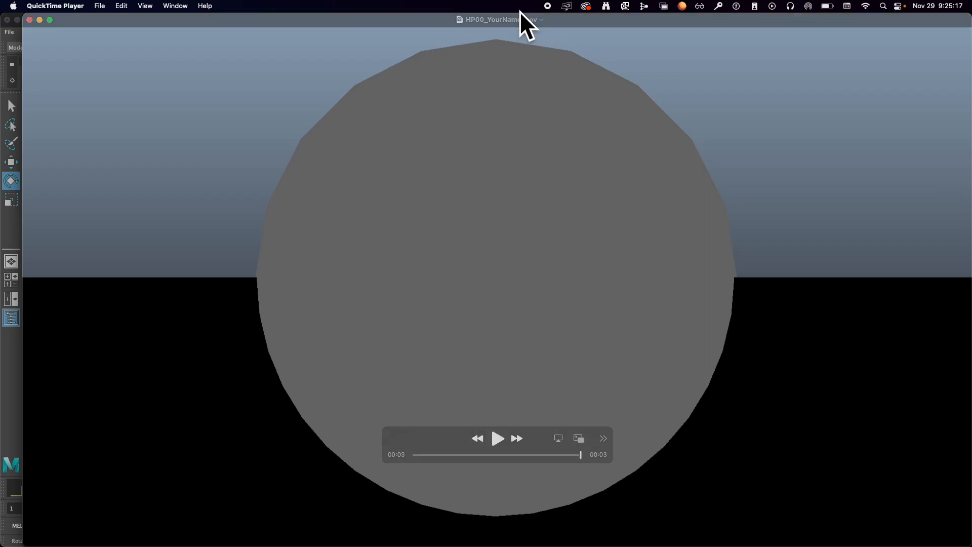
# - Move the HP00_YourName.mov playblast from the movies folder to the Desktop
pyautogui.click(533, 19)
pyautogui.click(494, 67)
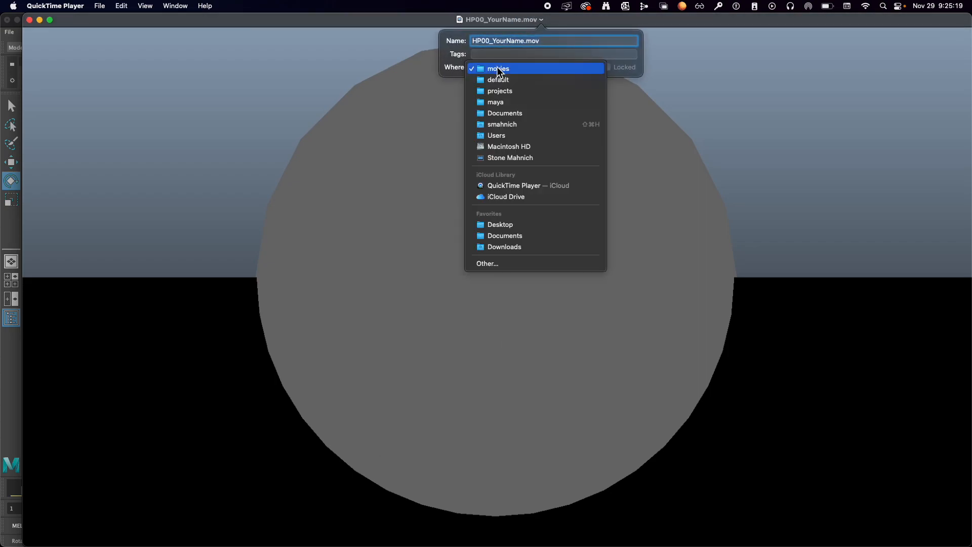
pyautogui.click(521, 222)
pyautogui.click(484, 40)
pyautogui.press('Delete')
pyautogui.write('1')
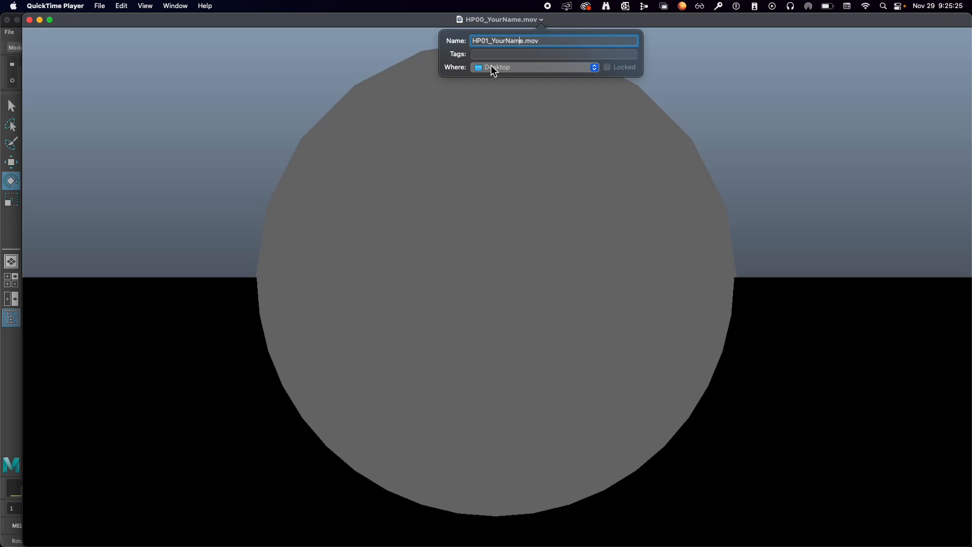
pyautogui.press('Delete')
pyautogui.press('BackSpace')
pyautogui.press('BackSpace')
pyautogui.write('ich')
pyautogui.press('Return')
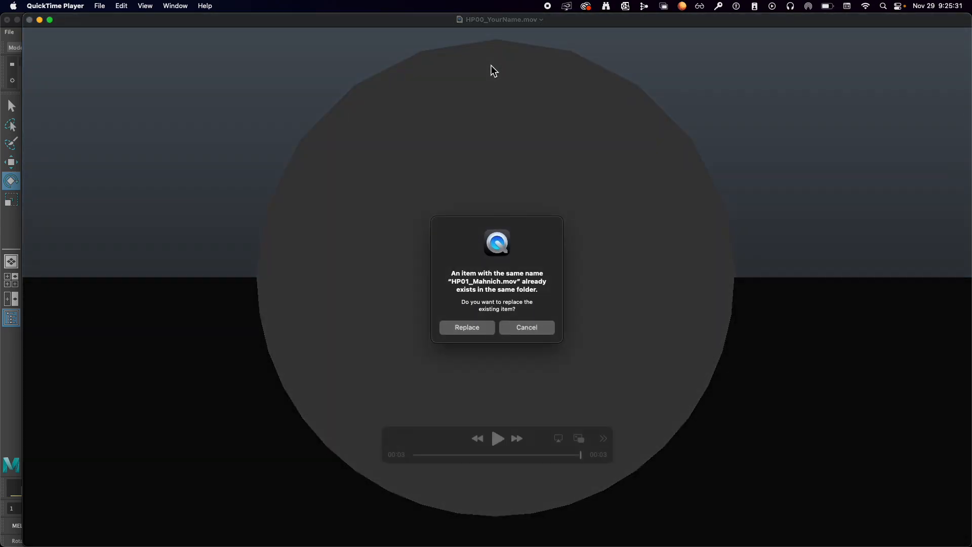
pyautogui.click(548, 327)
# - Rename the playblast movie with the prefix HP02_ followed by the animator's surname
pyautogui.click(484, 19)
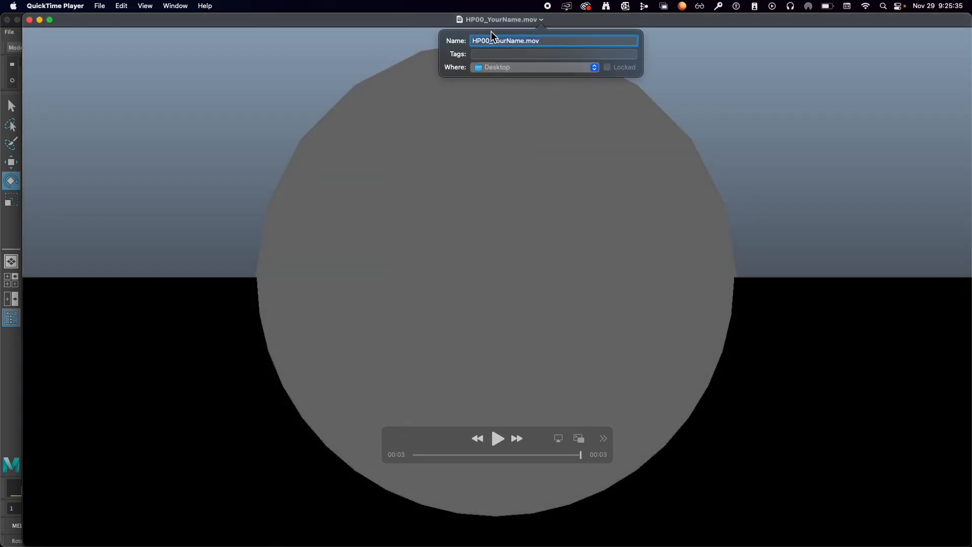
pyautogui.press('BackSpace')
pyautogui.press('BackSpace')
pyautogui.write('2_')
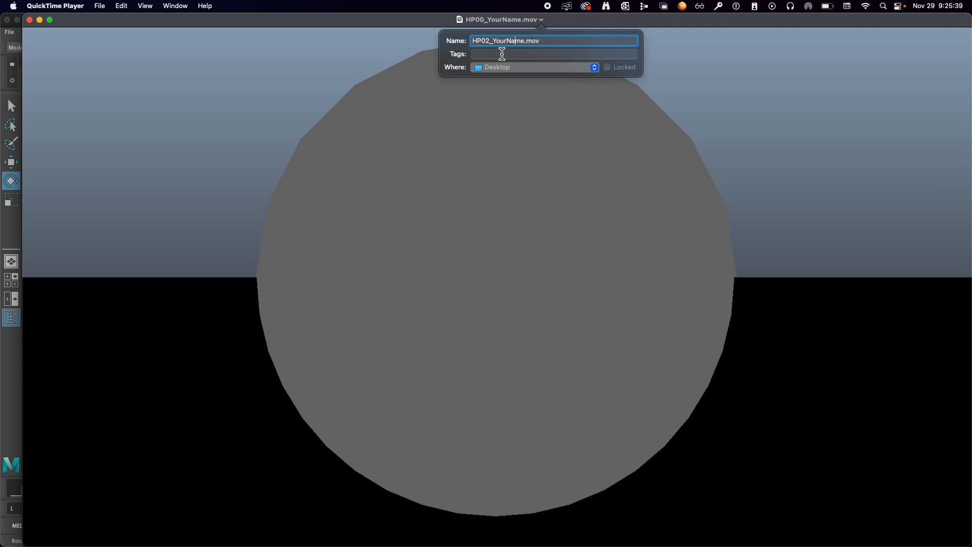
pyautogui.press('BackSpace')
pyautogui.press('BackSpace')
pyautogui.press('BackSpace')
pyautogui.press('BackSpace')
pyautogui.press('BackSpace')
pyautogui.press('BackSpace')
pyautogui.press('BackSpace')
pyautogui.press('BackSpace')
pyautogui.write('M')
pyautogui.press('Return')
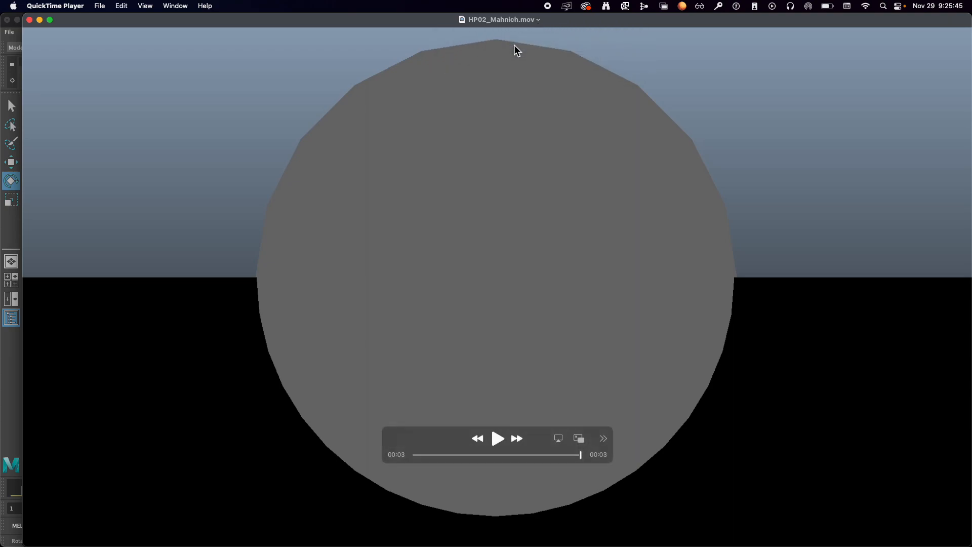
# - Close the playblast movie, return to Maya and save the HP02 scene
pyautogui.click(29, 20)
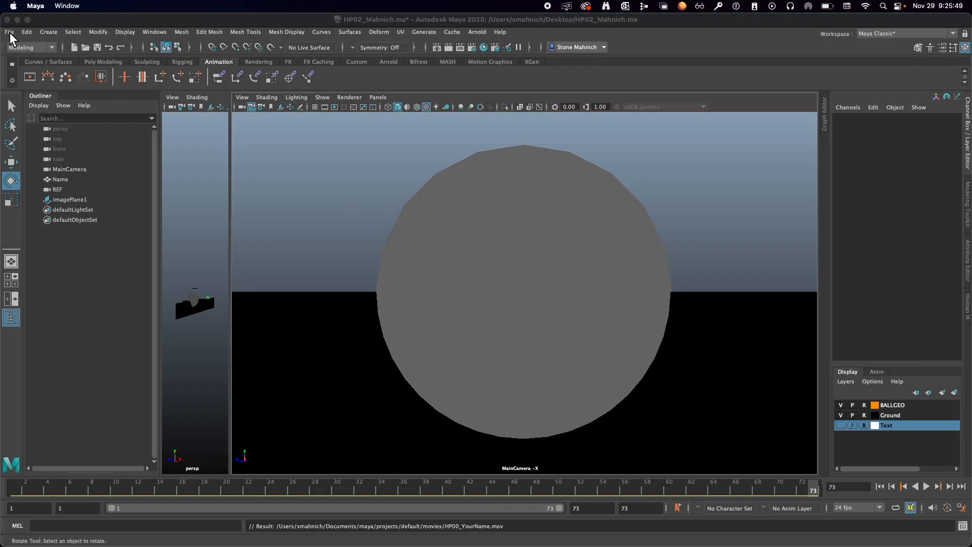
pyautogui.click(9, 31)
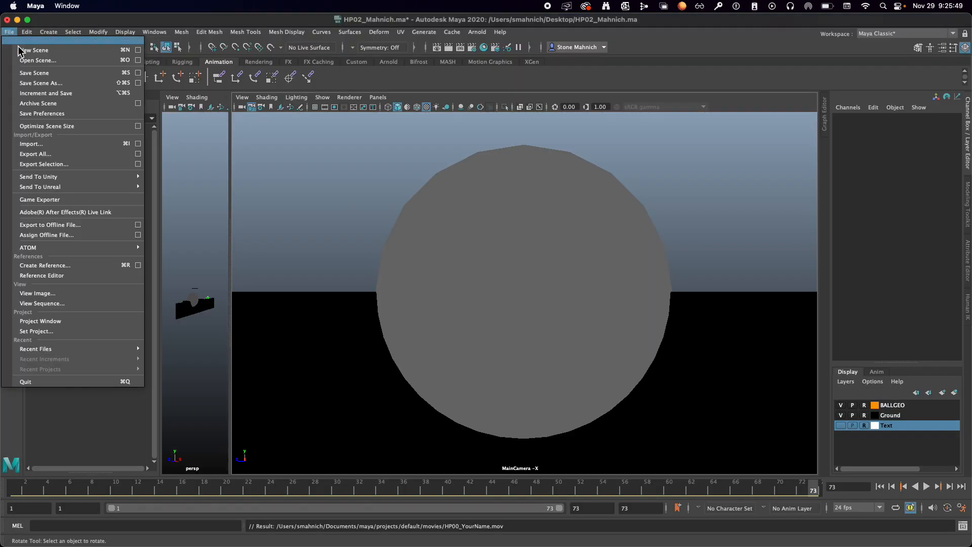
pyautogui.click(37, 73)
pyautogui.click(473, 303)
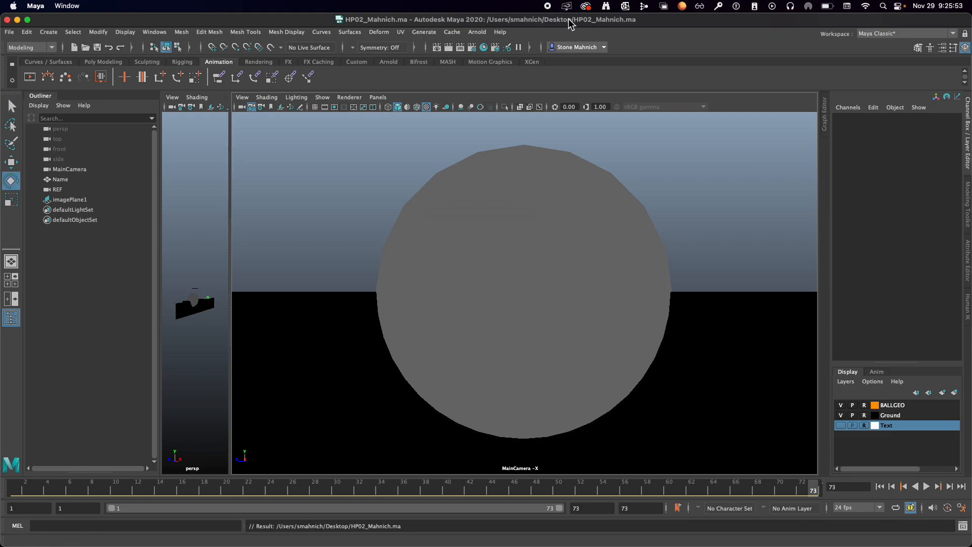